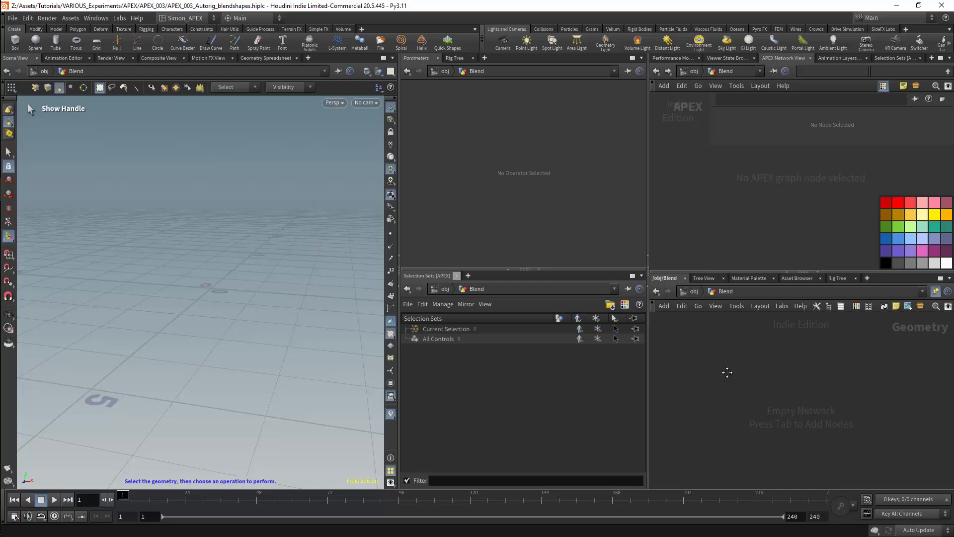
- Add a Tube node to the empty geometry network
key("Tab")
mouse_move(736, 363)
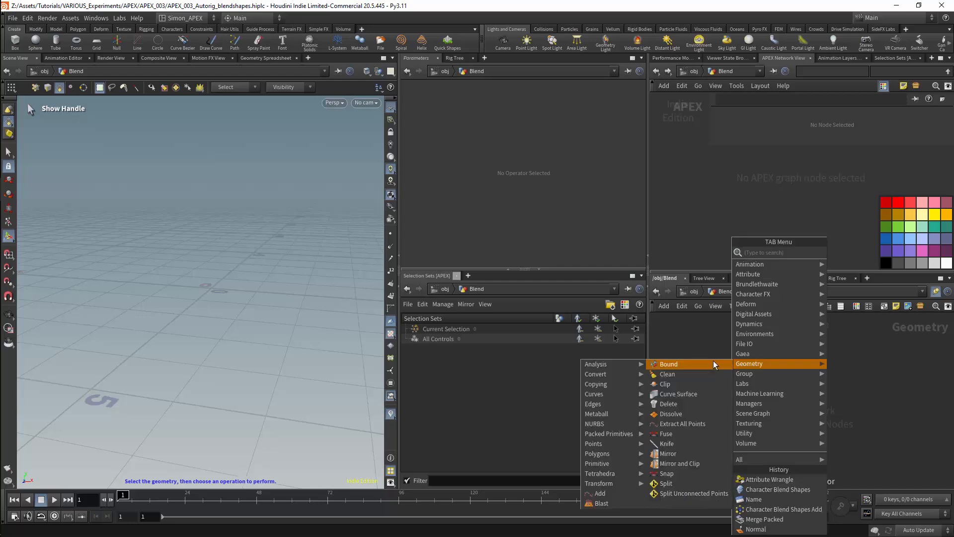
type("tu")
key("Return")
left_click(714, 362)
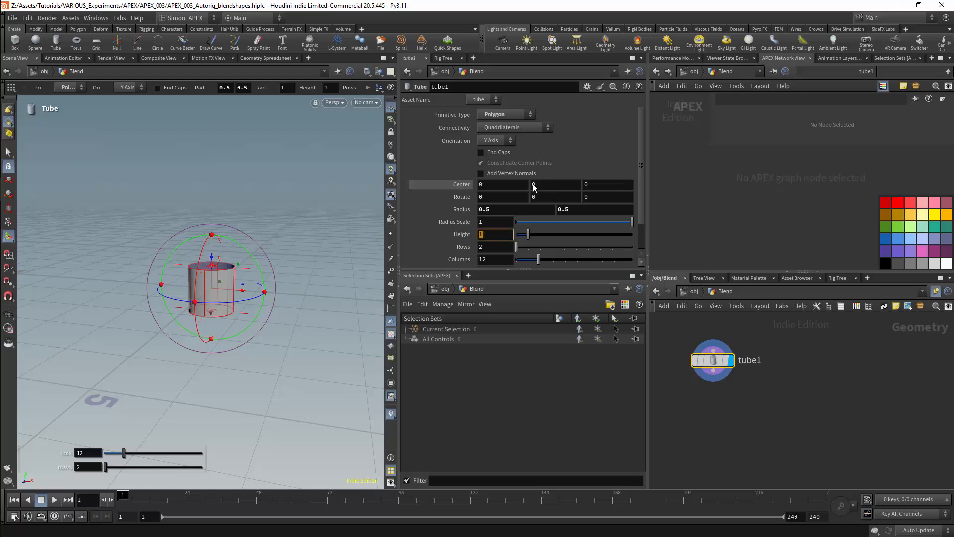
- Set the tube's Center Y to the expression ch("height")*0.5 so its base sits on the ground
left_click_drag(533, 187, 533, 184)
left_click(559, 211)
left_click(562, 185)
type("5")
key("Return")
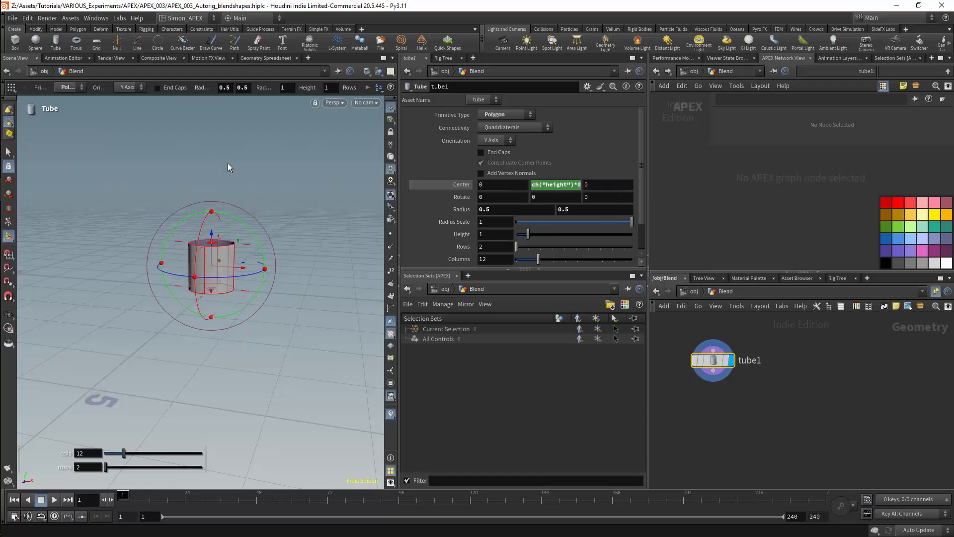
- Enable the tube's end caps and set Radius Scale to about 0.203, Rows to 12 and Columns to 24
left_click_drag(187, 268, 150, 338, "alt")
right_click_drag(236, 241, 278, 244, "alt")
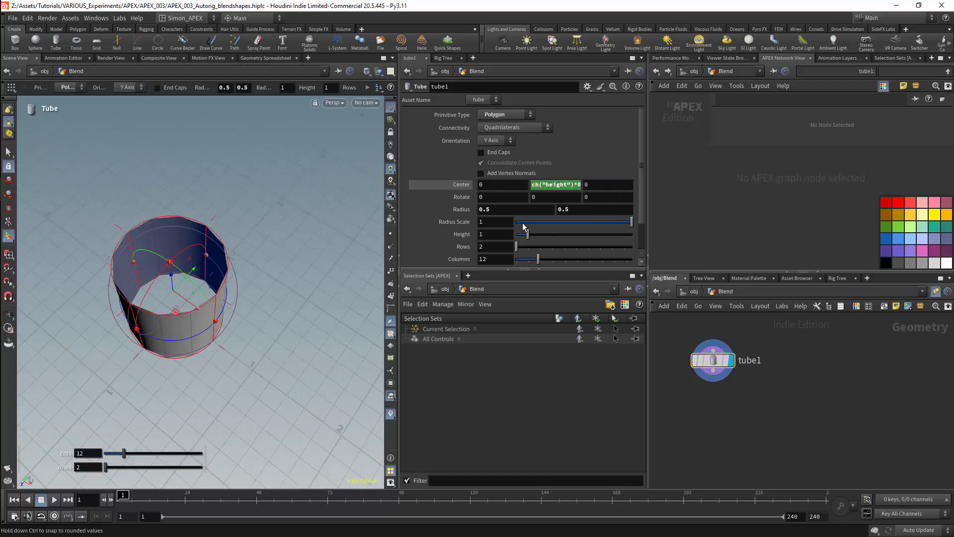
left_click(481, 152)
left_click_drag(527, 222, 562, 263)
left_click_drag(562, 262, 569, 260)
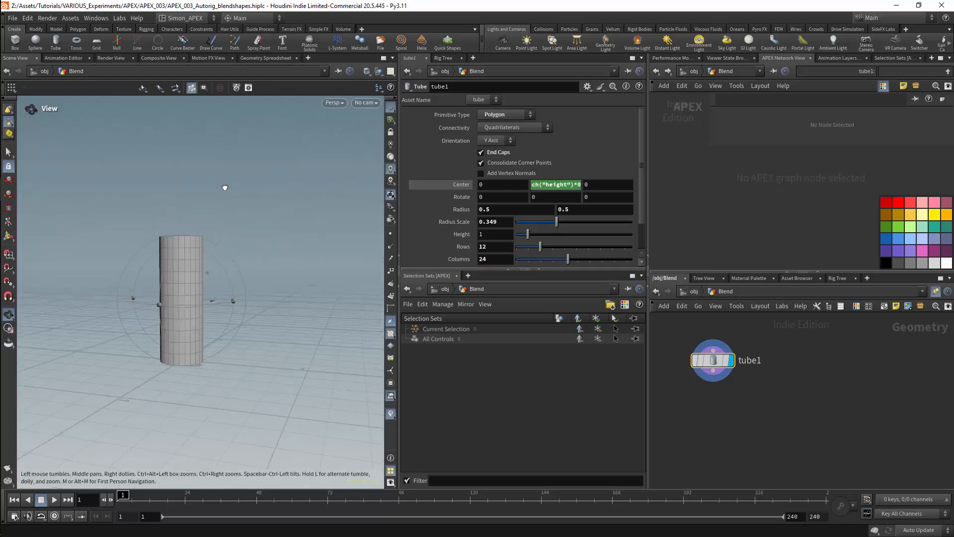
left_click_drag(557, 222, 540, 224)
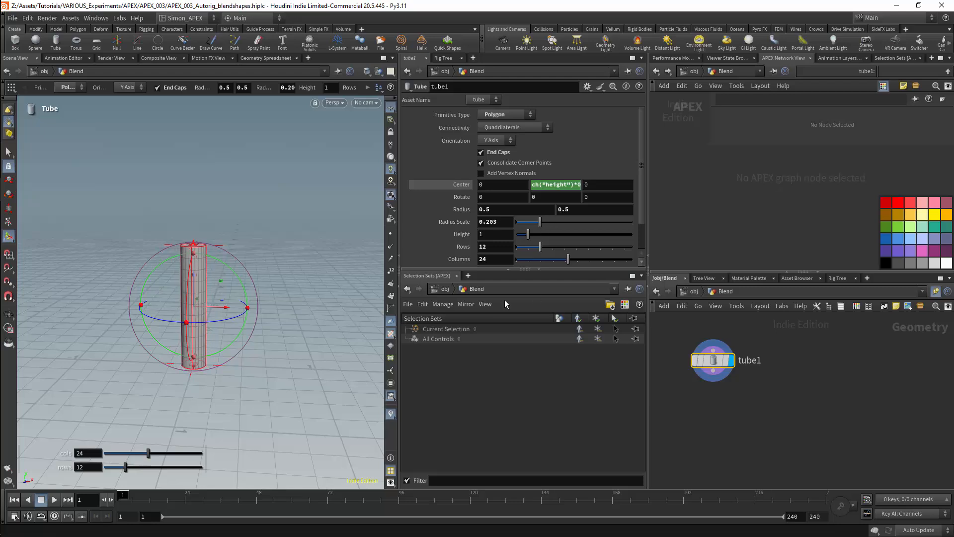
- Add a Skeleton node and draw a vertical four-joint chain in the front view, from the origin up to about height 1
key("space+3")
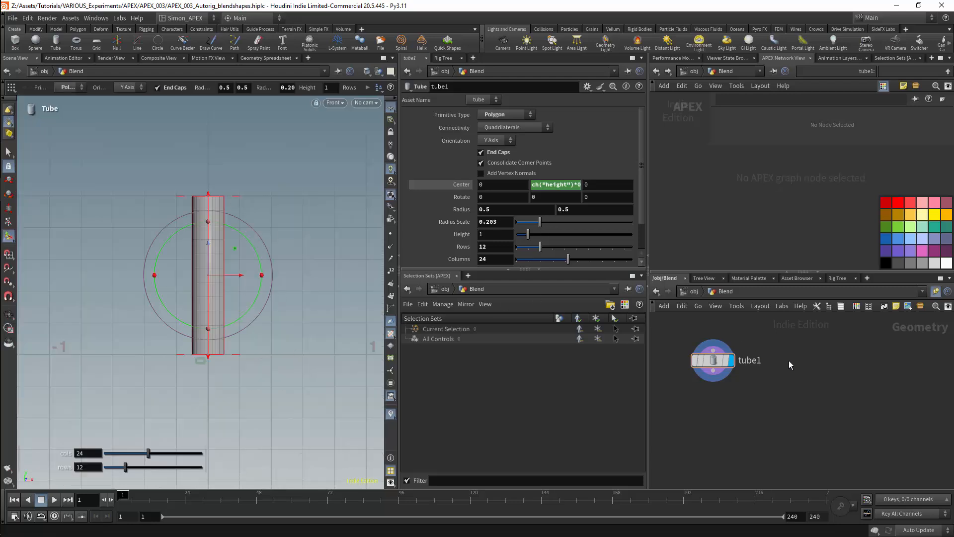
key("Tab")
type("skel")
left_click(722, 255)
left_click(837, 361)
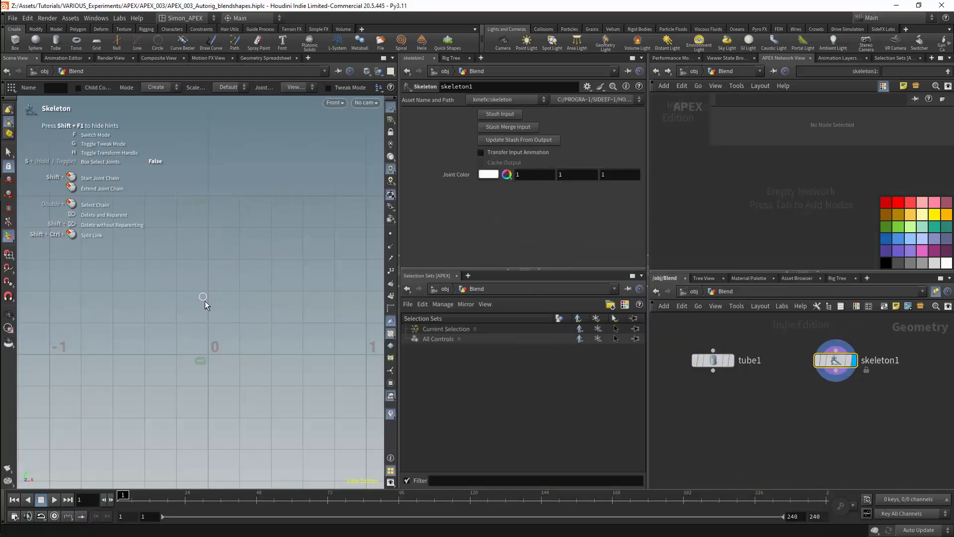
left_click(208, 354)
left_click(211, 299)
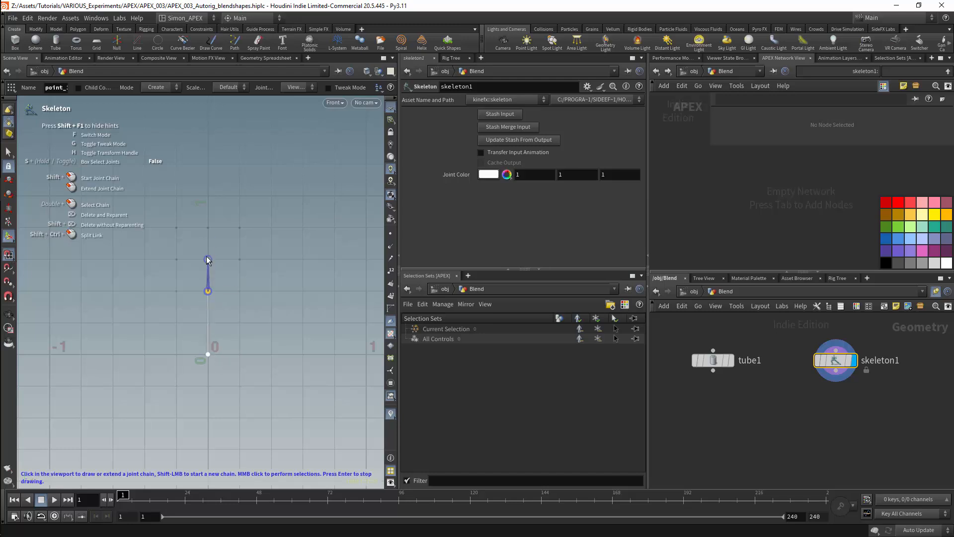
key("Return")
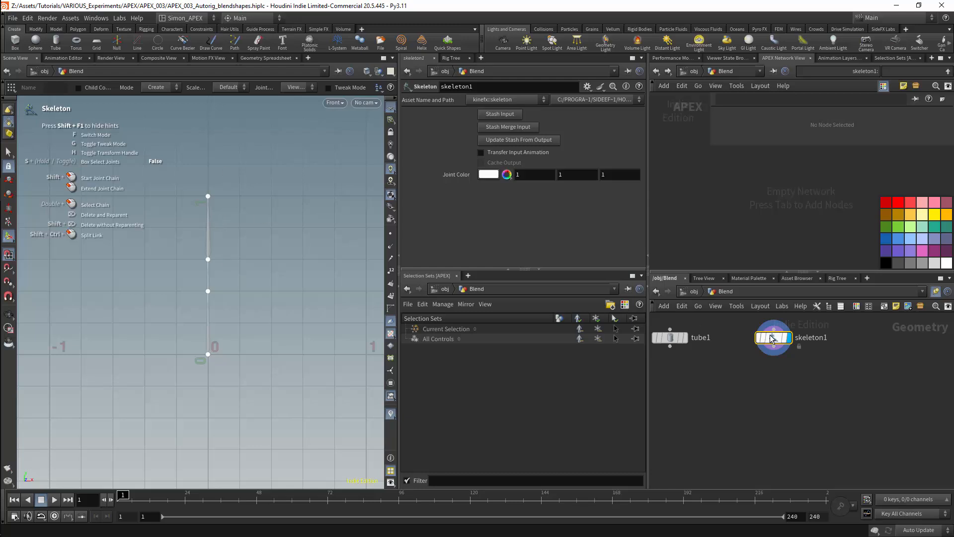
- Duplicate skeleton1 as skeleton2, add a separate joint about 0.2 units beside its root and switch to Modify mode
left_click(240, 354)
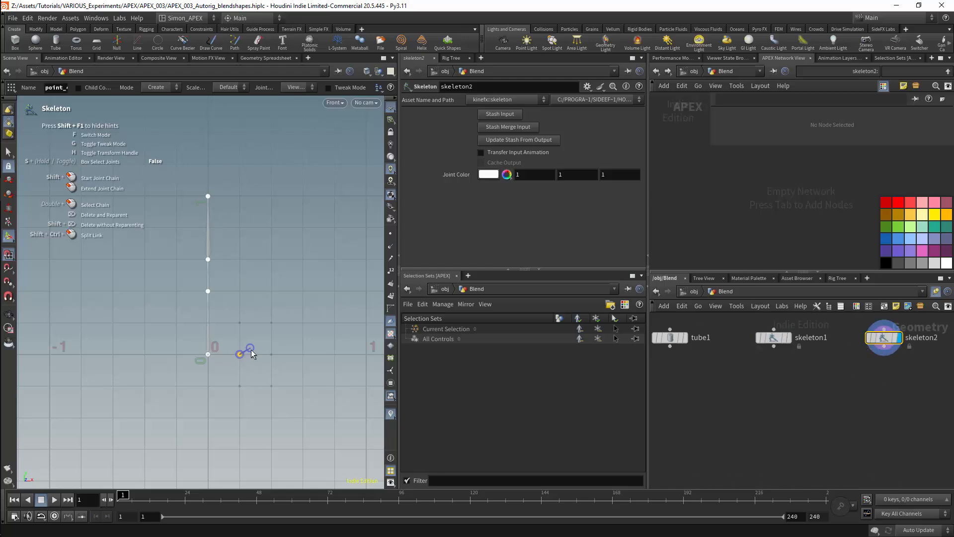
key("Return")
left_click(159, 87)
key("h")
left_click(704, 364)
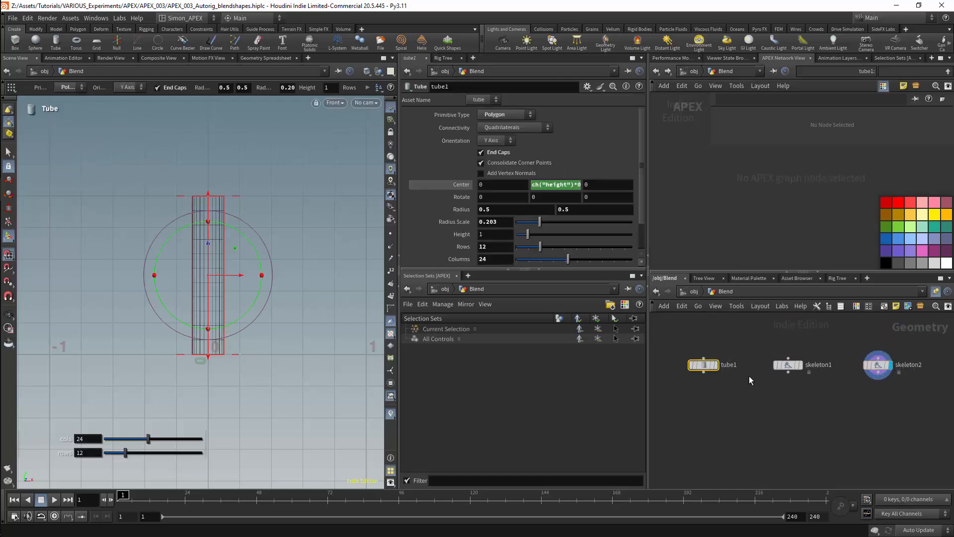
left_click(788, 364)
left_click_drag(836, 343, 904, 383)
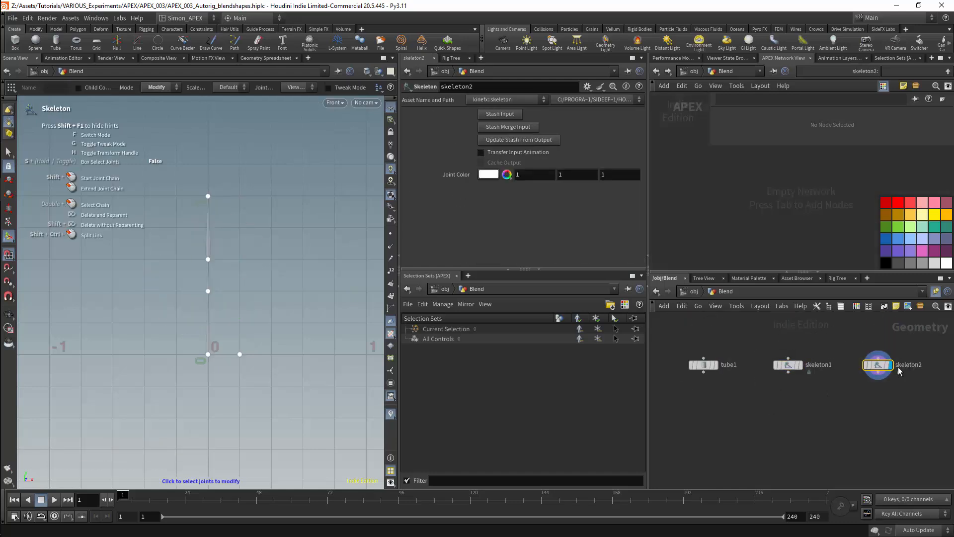
- Add a Joint Capture Biharmonic node below the tube and skeleton nodes
key("Tab")
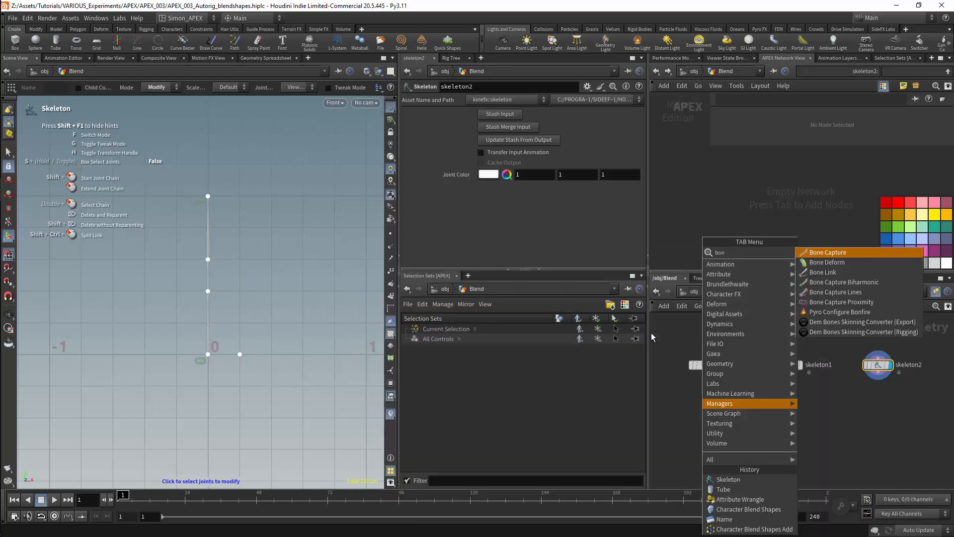
type("join")
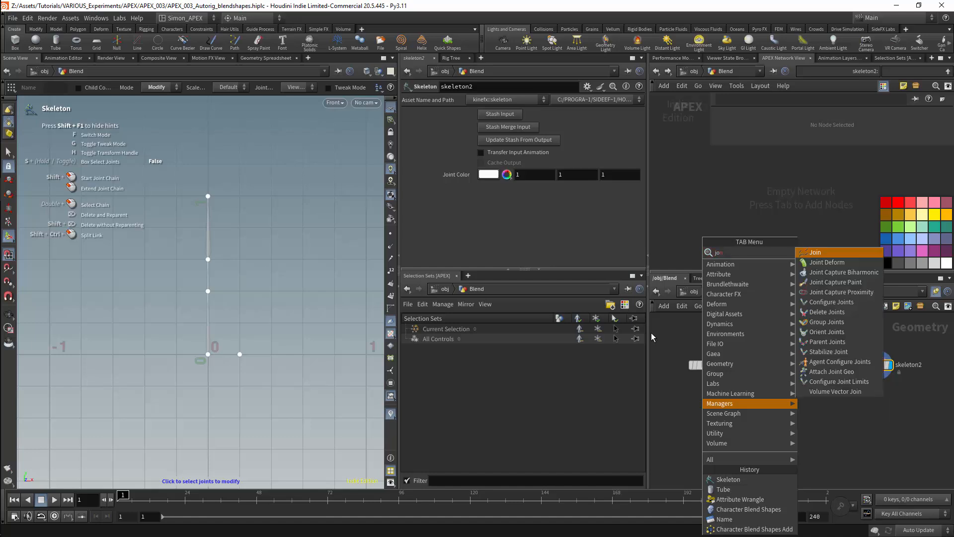
left_click(829, 272)
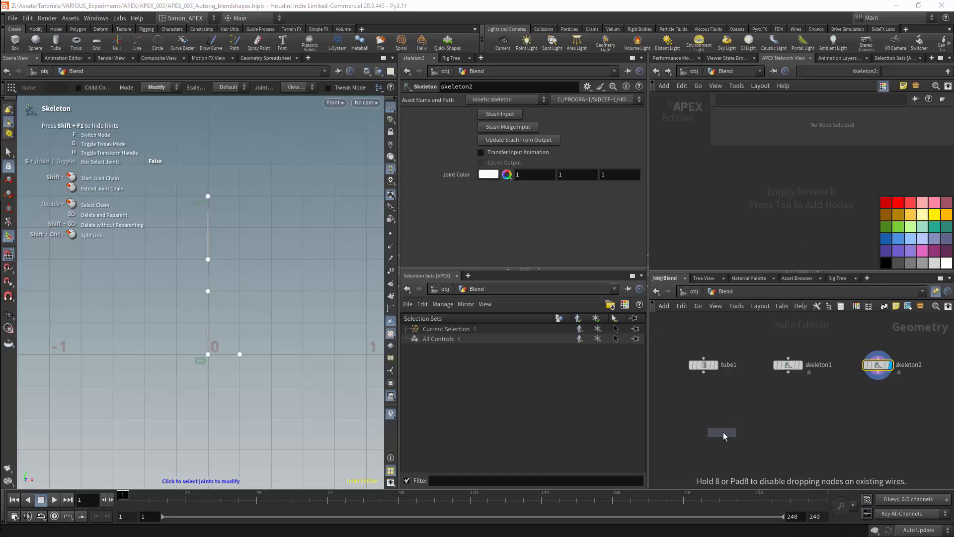
left_click(723, 431)
- Wire tube1, skeleton1 and skeleton2 into the first, second and third inputs of jointcapturebiharmonic1
left_click_drag(704, 370, 716, 426)
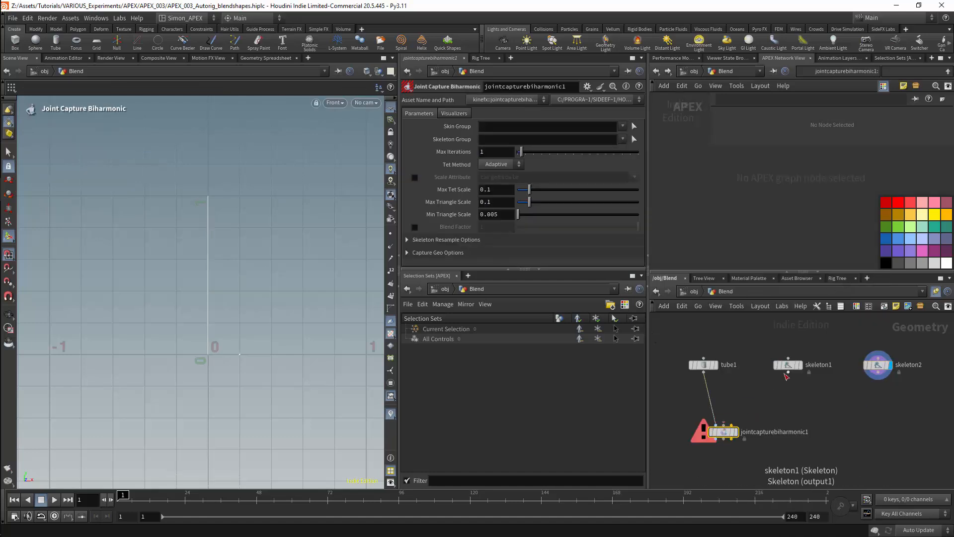
left_click_drag(787, 375, 724, 425)
left_click_drag(877, 380, 751, 425)
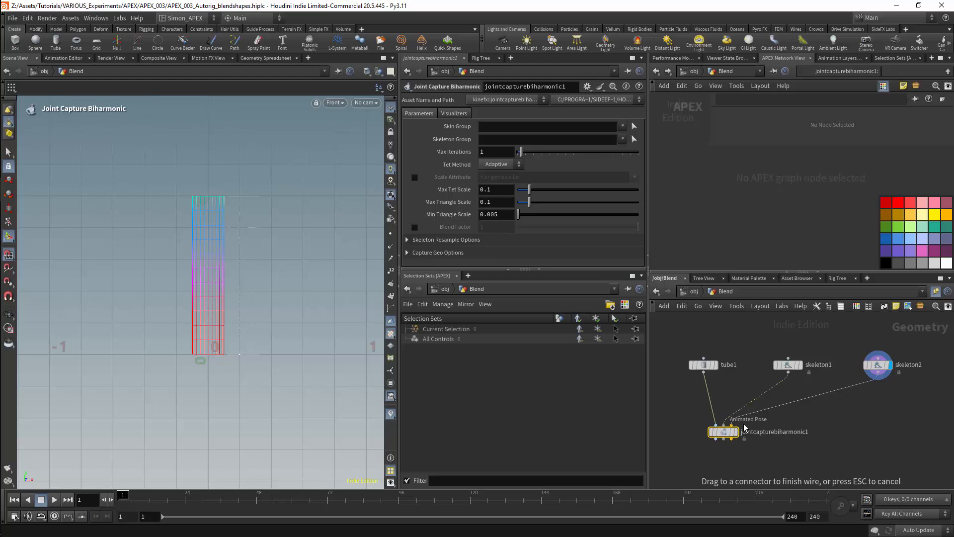
left_click_drag(744, 424, 727, 459)
- Insert a Rig Pose node between skeleton2 and jointcapturebiharmonic1
left_click(881, 366)
left_click(787, 364)
left_click(704, 364)
key("Tab")
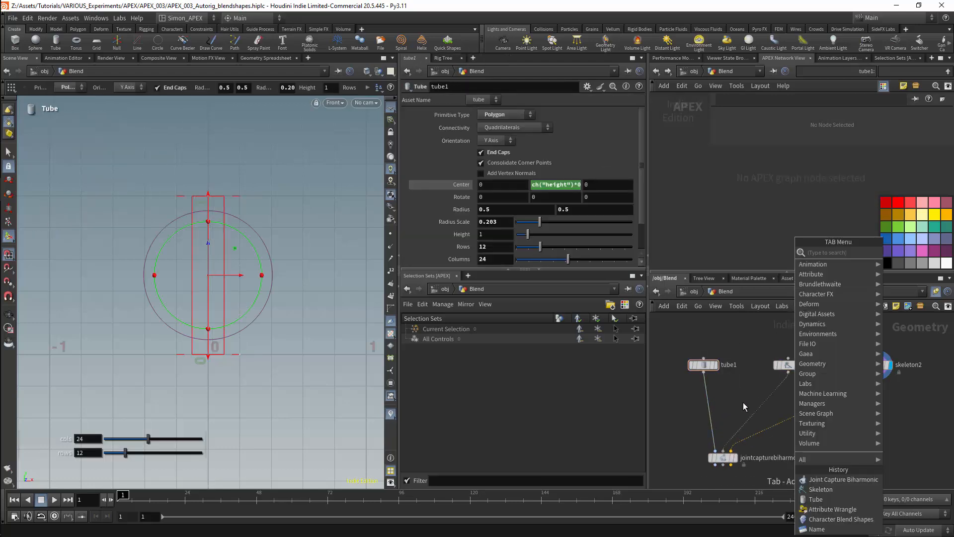
left_click(731, 323)
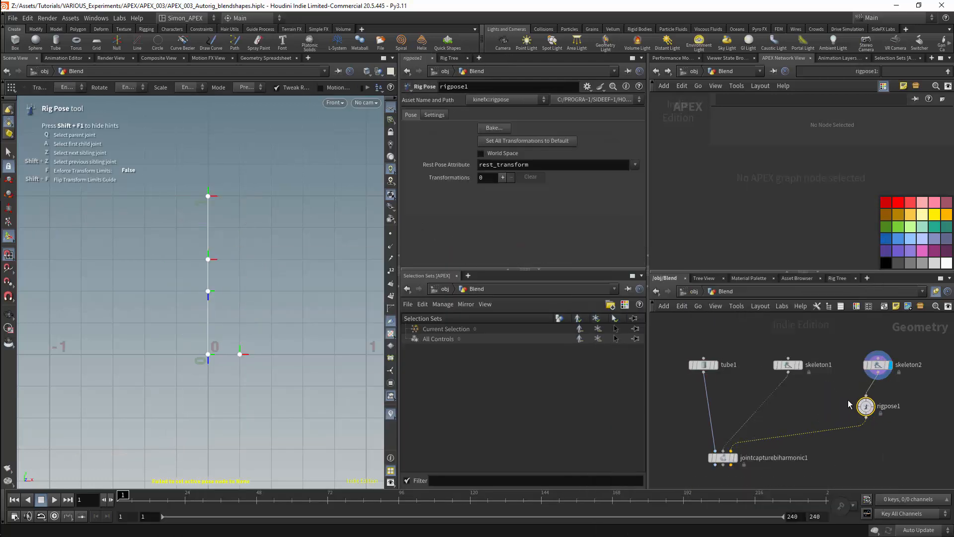
mouse_move(866, 406)
left_mouse_down()
mouse_move(889, 405)
mouse_move(873, 407)
left_mouse_up()
- Display jointcapturebiharmonic1 and place a Bone Deform node below it
left_click(735, 457)
middle_click_drag(716, 477, 737, 427)
key("Tab")
type("bone")
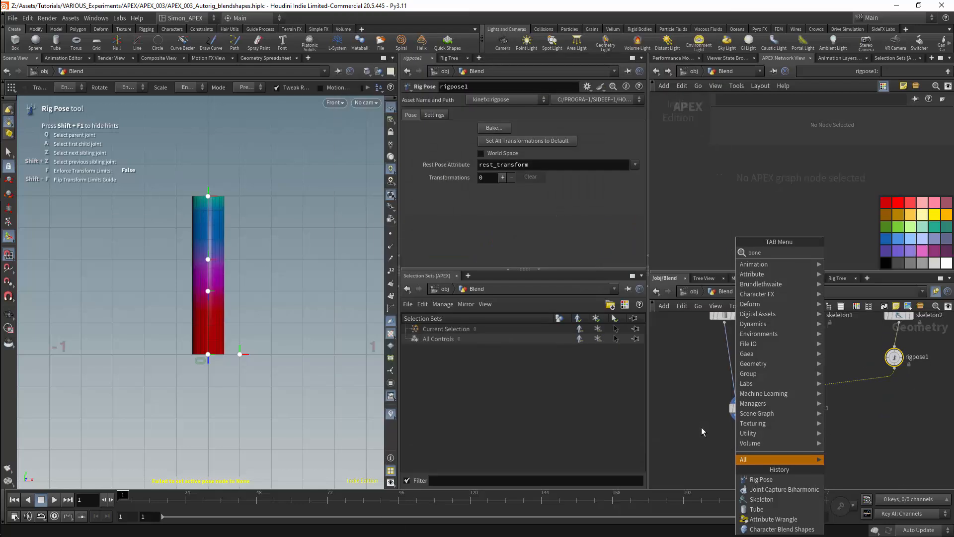
left_click(852, 253)
left_click(729, 435)
left_click_drag(729, 435, 728, 446)
- Wire jointcapturebiharmonic1's first two outputs into bonedeform1 and move rigpose1 off the skeleton2 wire to between the capture node's third output and bonedeform1's third input
left_click(736, 415)
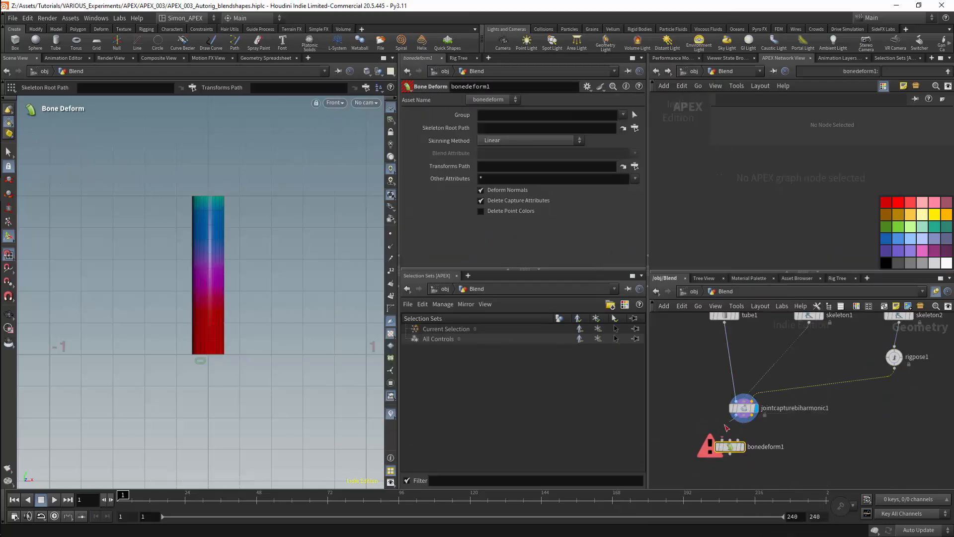
left_click(726, 440)
left_click(744, 421)
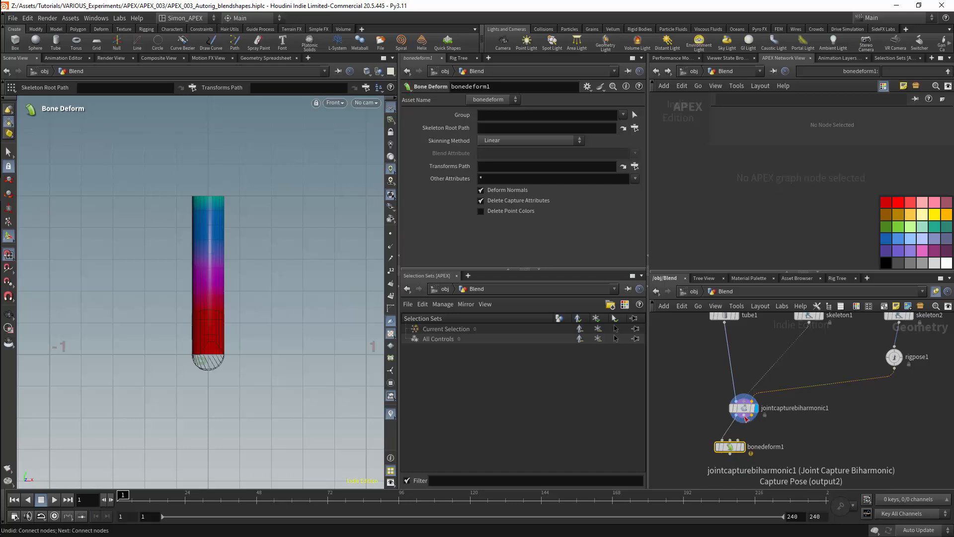
left_click(731, 440)
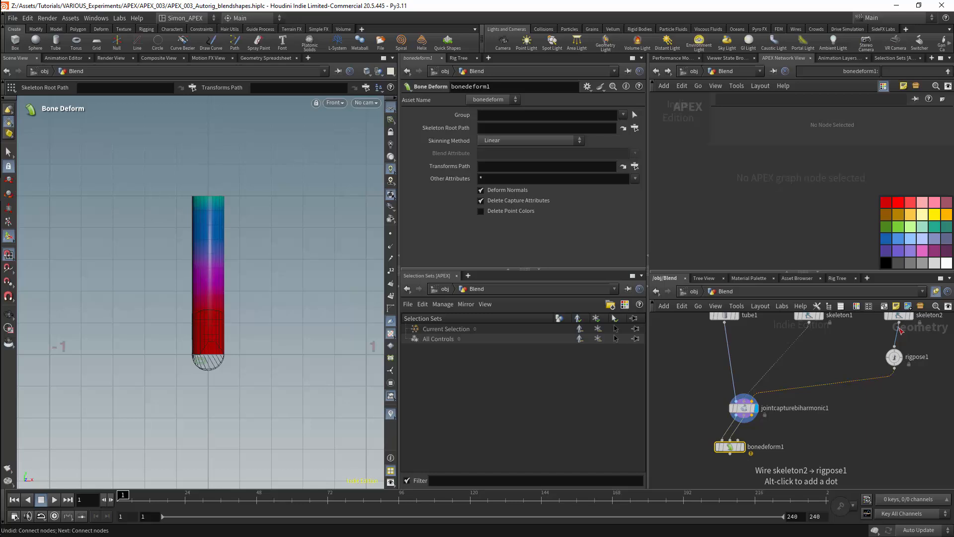
left_click_drag(895, 357, 797, 439)
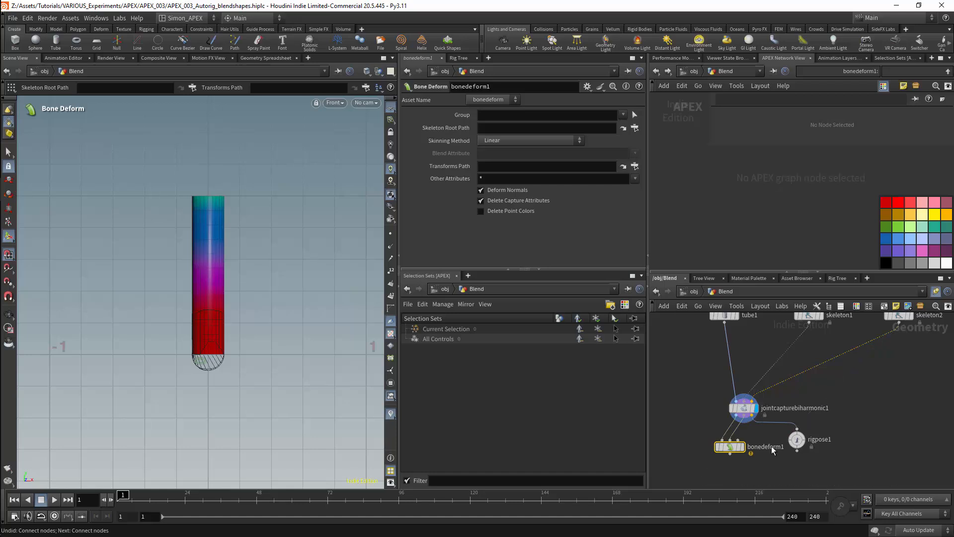
left_click_drag(737, 440, 797, 451)
- In rigpose1, select the two middle joints of the chain and rotate them about 33.3 degrees around X
left_click(795, 437)
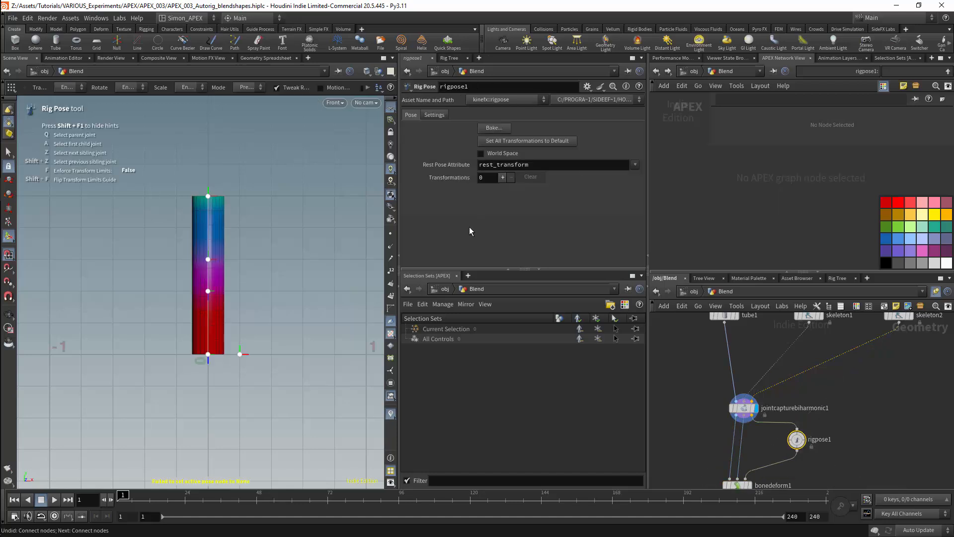
left_click(209, 259)
left_click(208, 291, "shift")
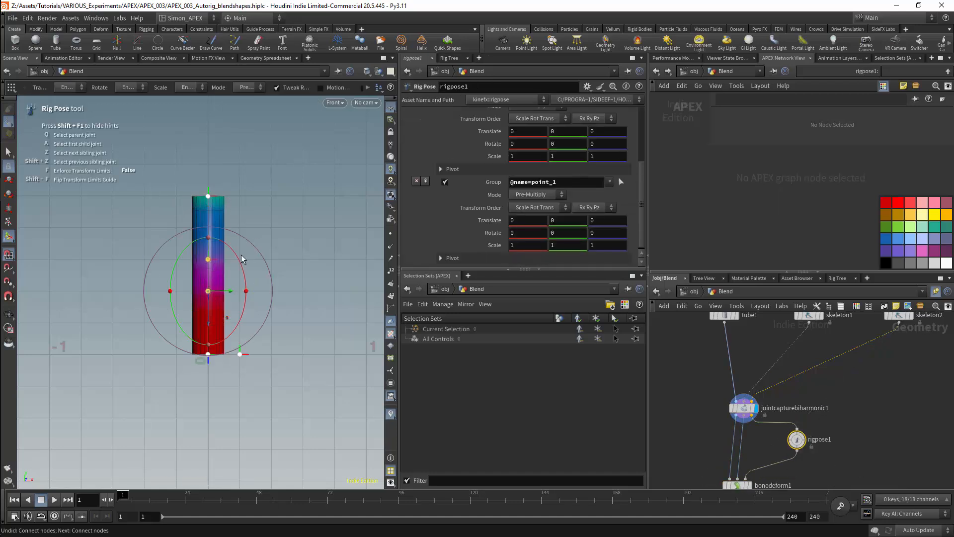
left_click_drag(241, 258, 261, 293)
- Display bonedeform1 and show the bent tube in the perspective view
middle_click_drag(828, 434, 827, 366)
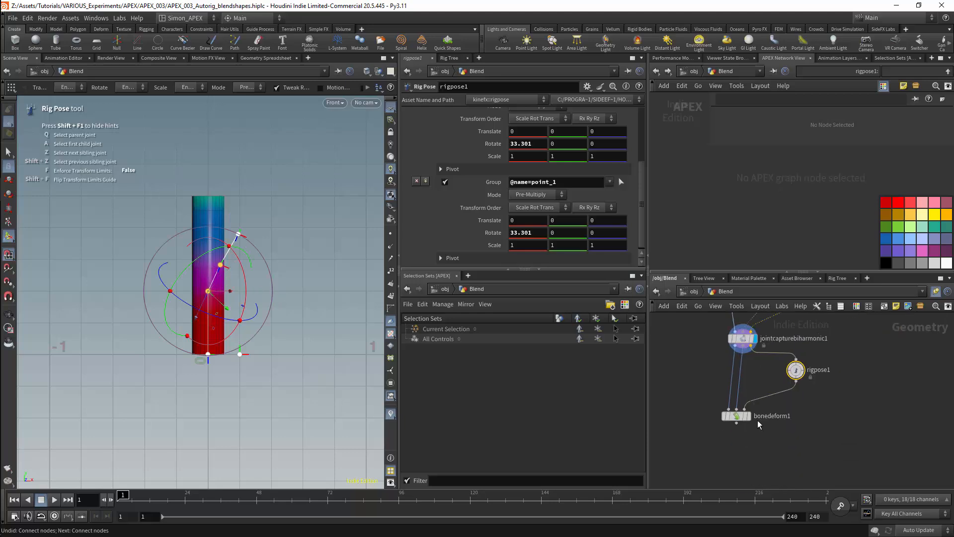
left_click(748, 417)
key("Escape")
left_click_drag(184, 201, 225, 201)
key("Return")
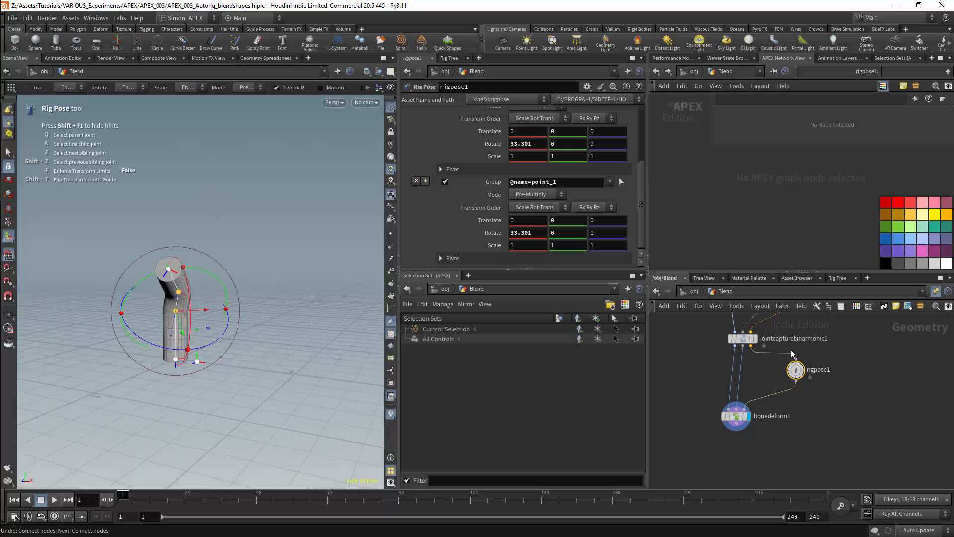
- Add a Compute Transform node below skeleton2 and set its mode to Compute World from Local
middle_click_drag(827, 363, 778, 389)
key("Tab")
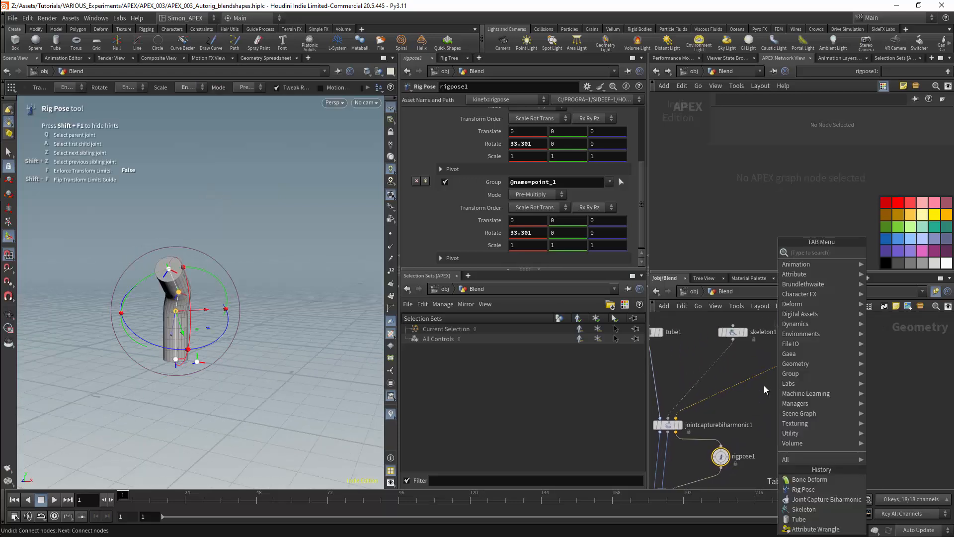
mouse_move(815, 265)
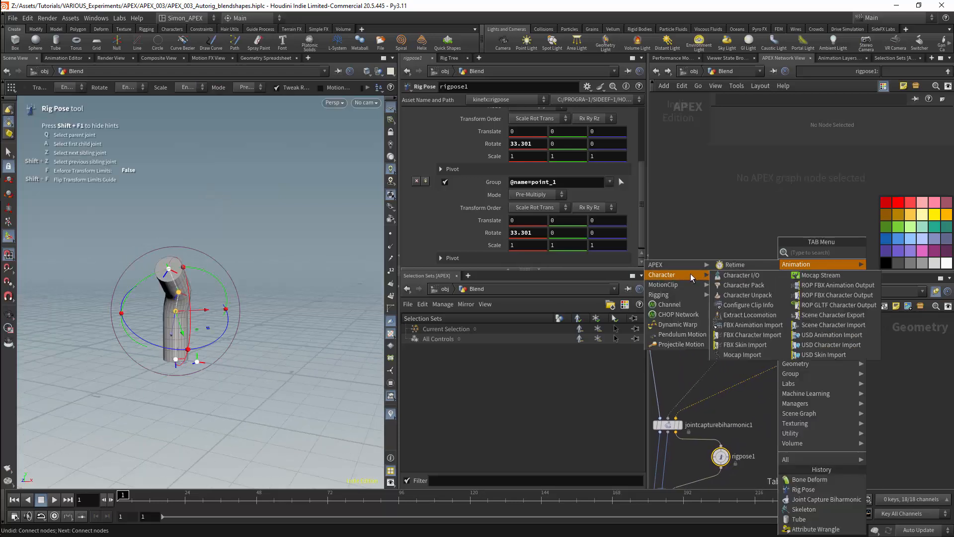
mouse_move(699, 297)
left_click(387, 514)
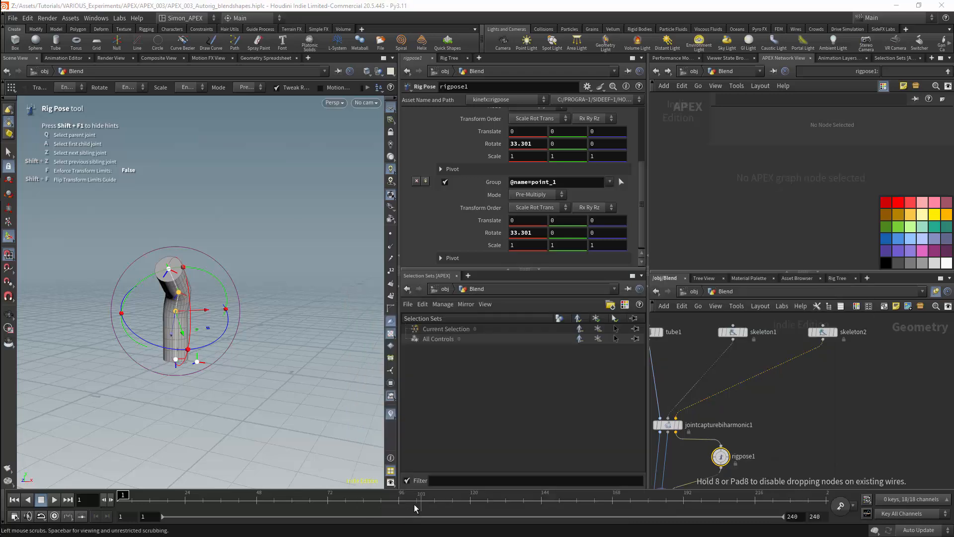
left_click(797, 411)
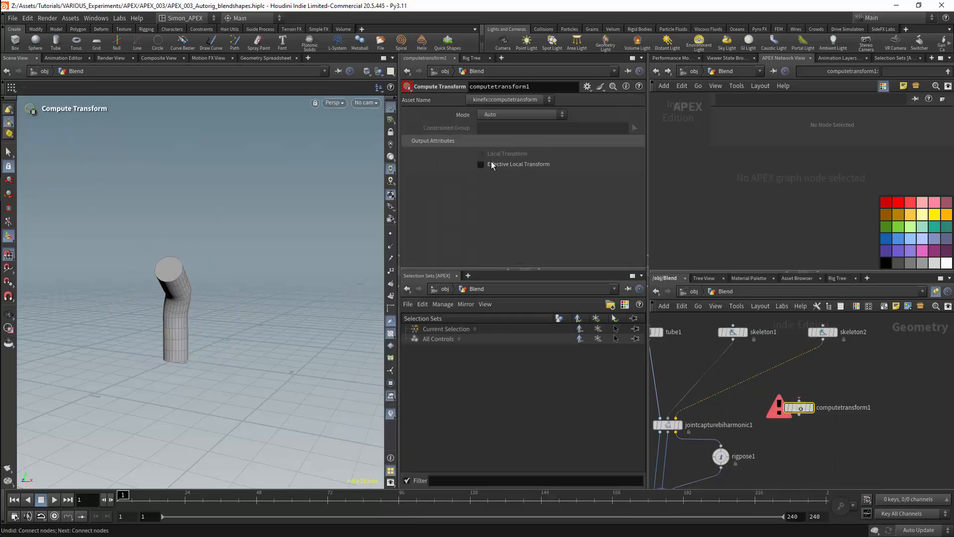
left_click(523, 118)
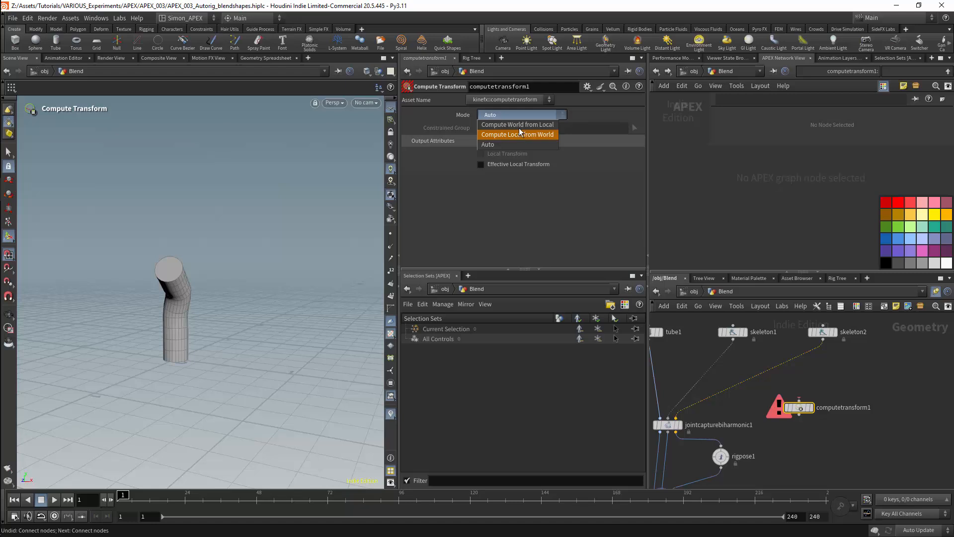
left_click(520, 128)
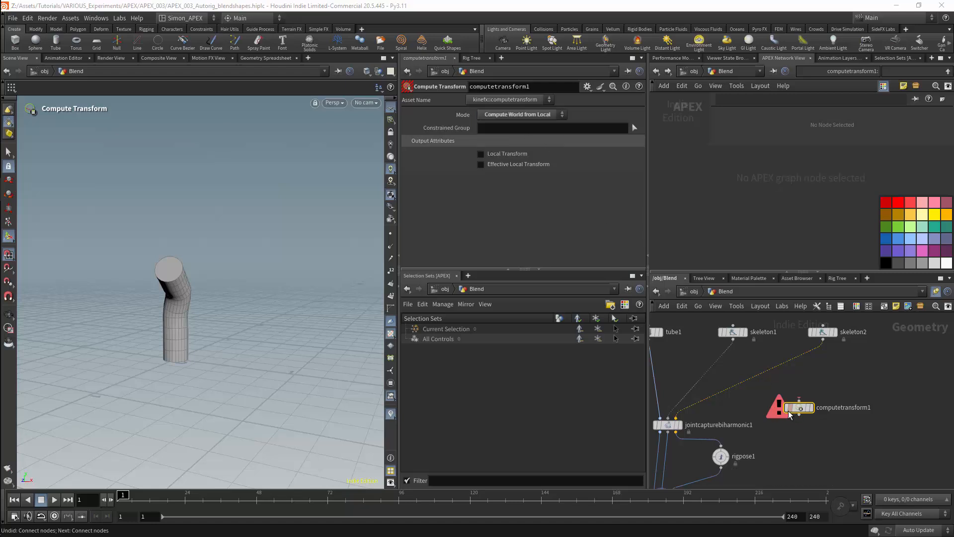
- Place one Compute Transform node on the output wire of skeleton1 and another on the output wire of skeleton2
mouse_move(791, 413)
left_click_drag(800, 410, 820, 354)
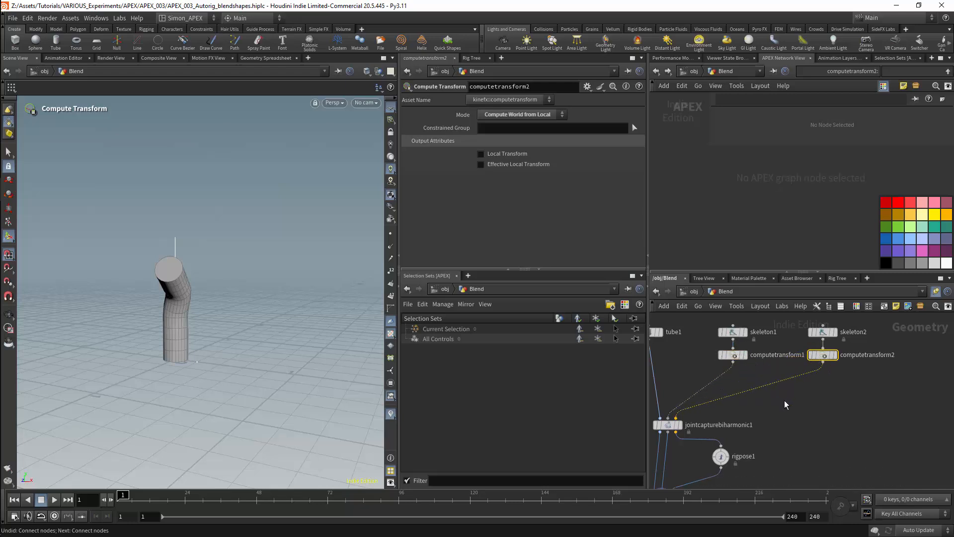
- Insert a Normal node between tube1 and jointcapturebiharmonic1
middle_click_drag(641, 367, 708, 367)
key("Tab")
mouse_move(744, 363)
type("nor")
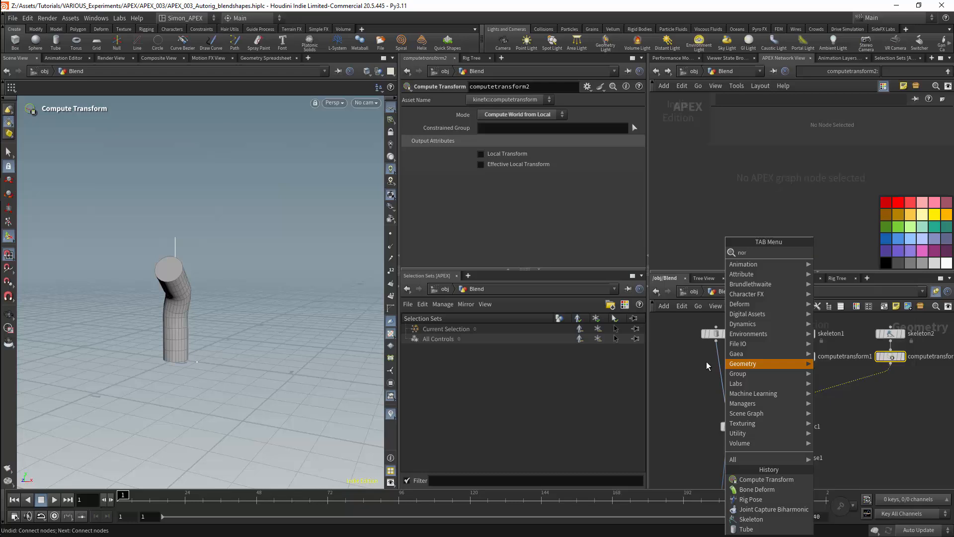
type("m")
left_click(833, 255)
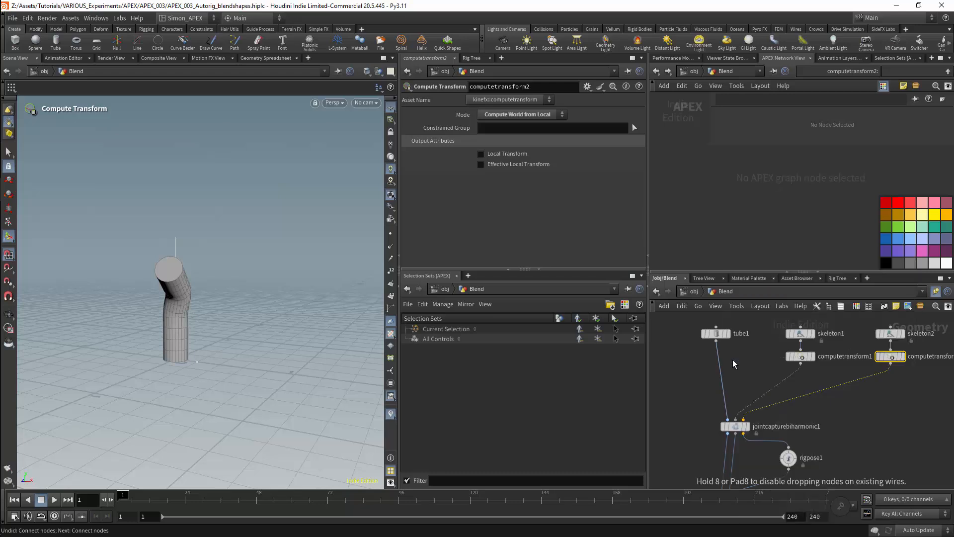
left_click(720, 362)
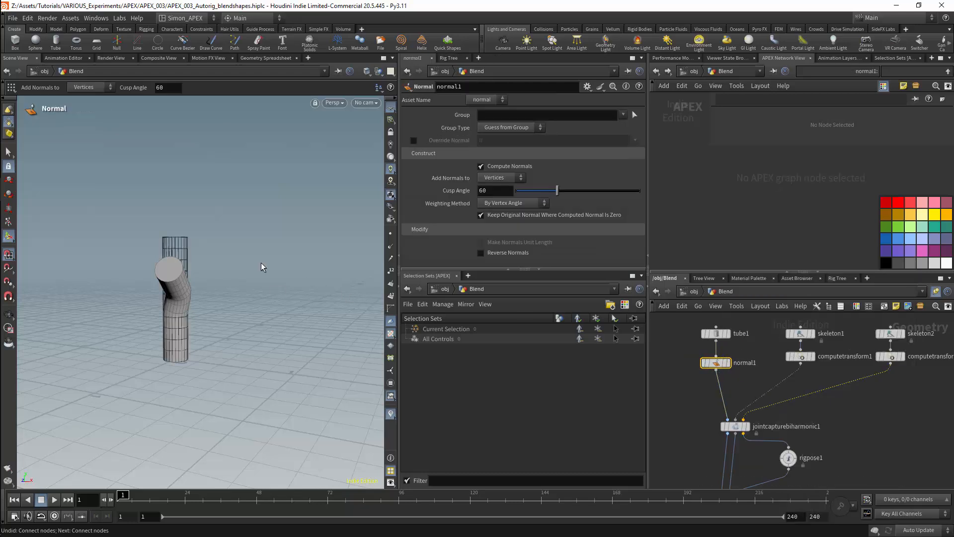
- Move tube1 and normal1 together away from the skeleton nodes to free space for the shape nodes
middle_click_drag(774, 316, 765, 414)
scroll(771, 398, "down", 3)
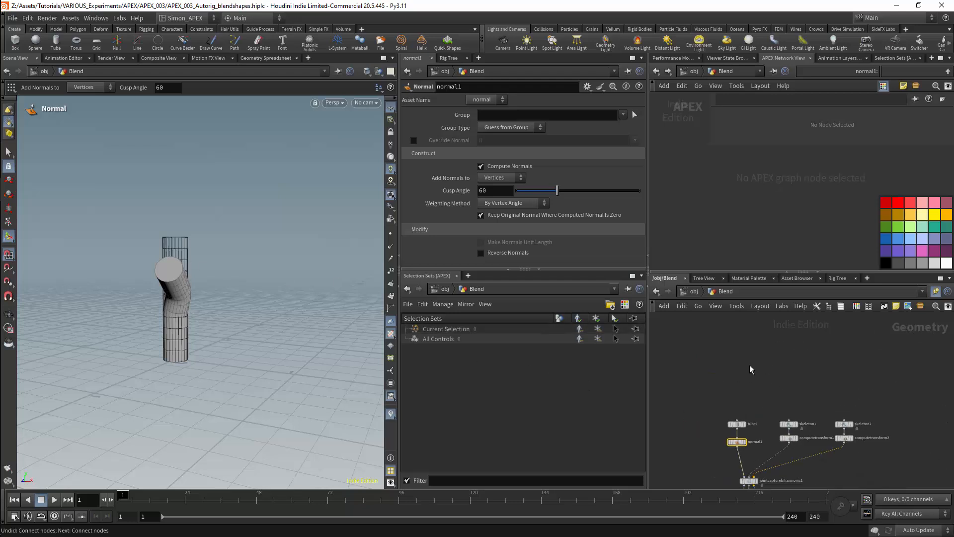
left_click_drag(724, 393, 751, 456)
left_click_drag(738, 424, 698, 337)
middle_click_drag(727, 347, 783, 394)
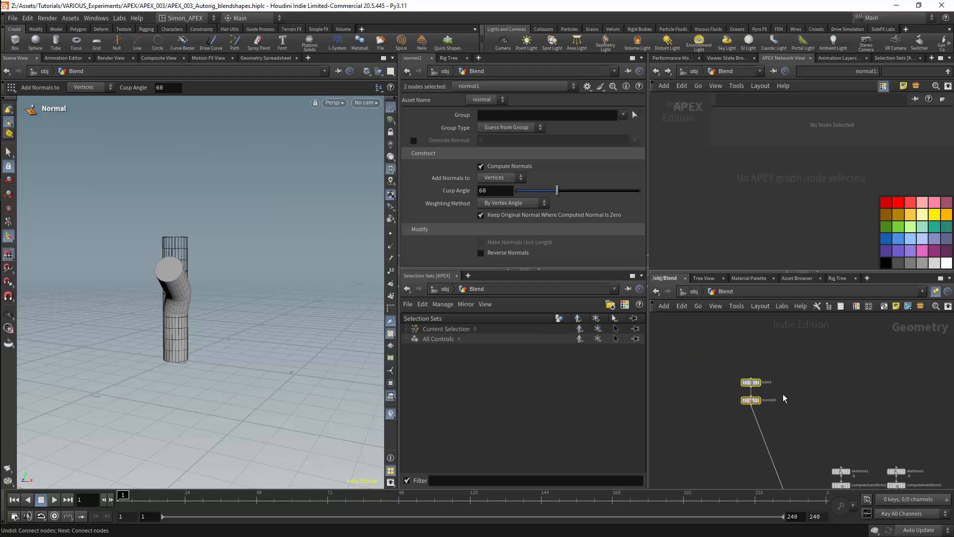
left_click_drag(752, 381, 721, 381)
scroll(744, 380, "up", 1)
- Add a Peak node near normal1 without wiring it
key("Tab")
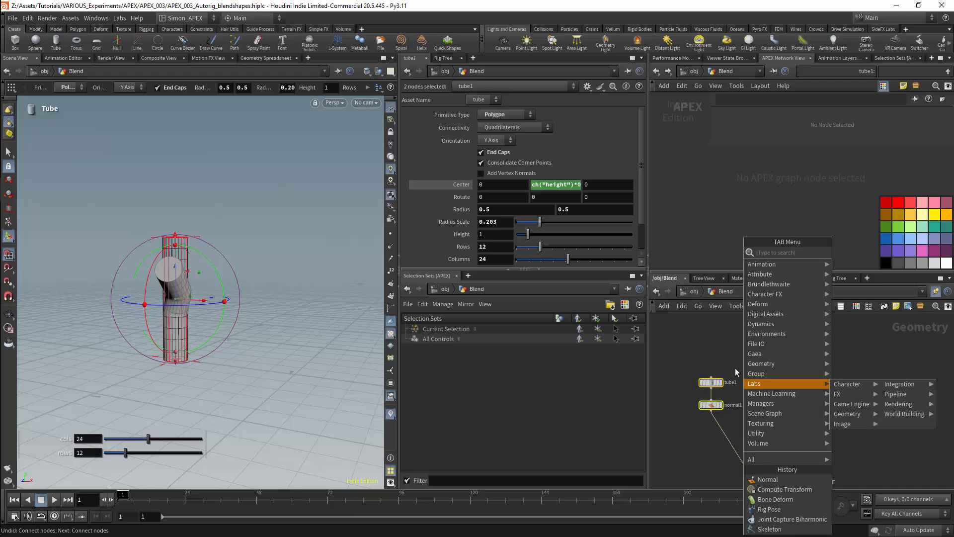
key("BackSpace")
type("k")
key("Return")
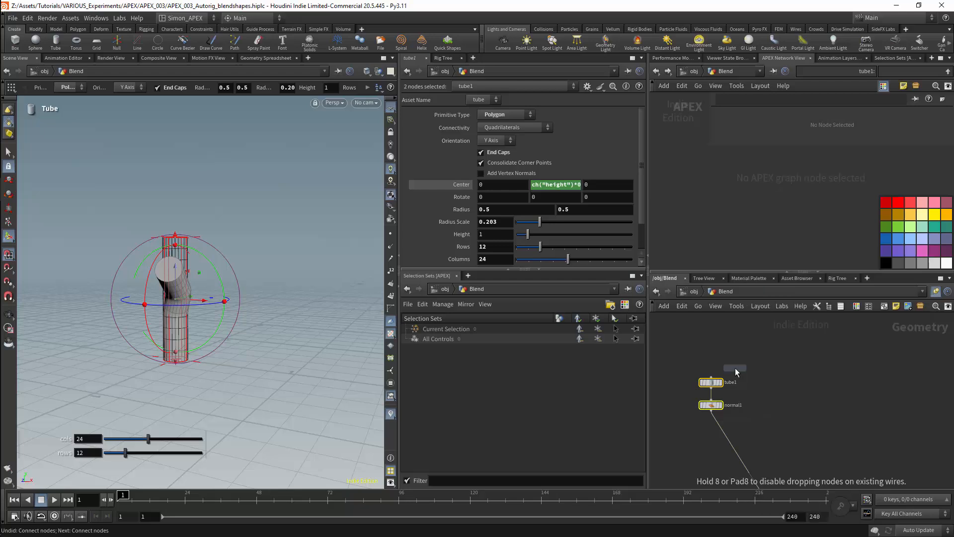
left_click(721, 420)
- Add a Point Jitter node beside peak1
key("Tab")
key("Escape")
key("Tab")
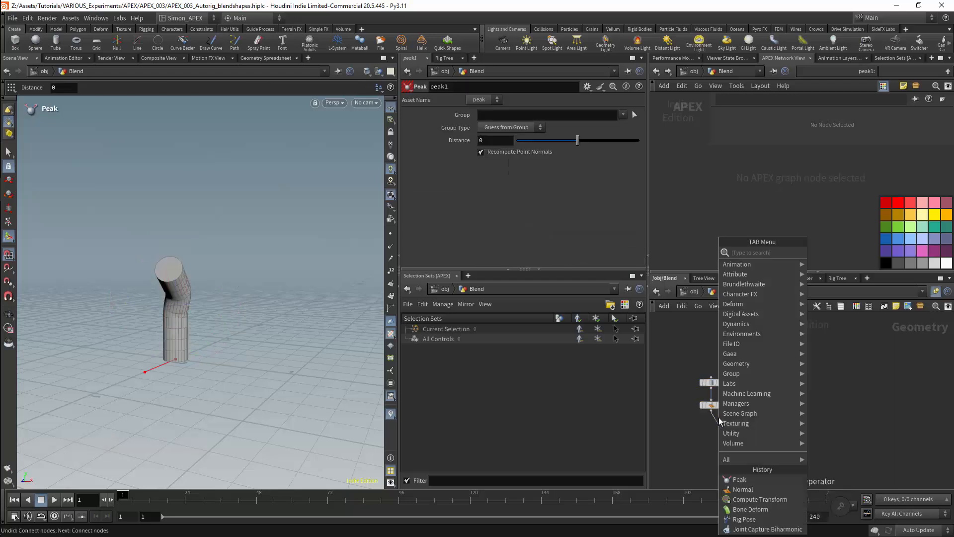
type("peak")
key("Return")
left_click(822, 408)
- Add a Mountain node in the same row, beside pointjitter1
middle_click_drag(795, 451, 860, 416)
scroll(903, 354, "up", 1)
middle_click_drag(904, 345, 833, 340)
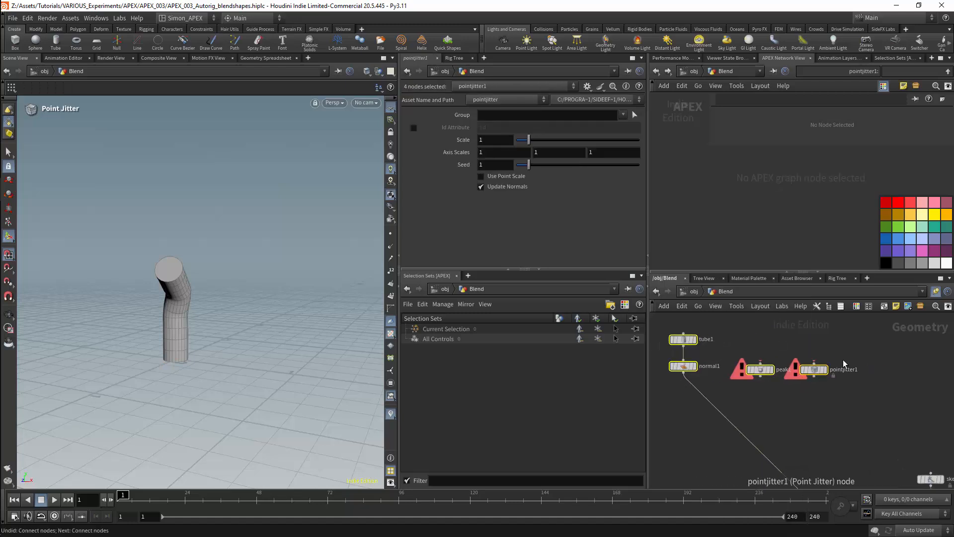
key("Tab")
type("mou")
key("Return")
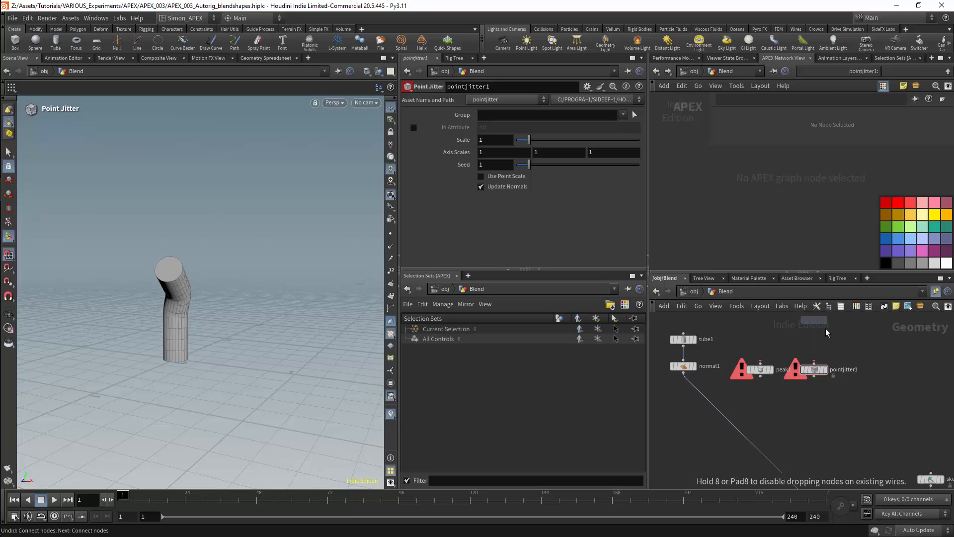
left_click(871, 370)
- Wire the output of normal1 into the inputs of peak1, pointjitter1 and mountain1
left_click_drag(914, 357, 738, 392)
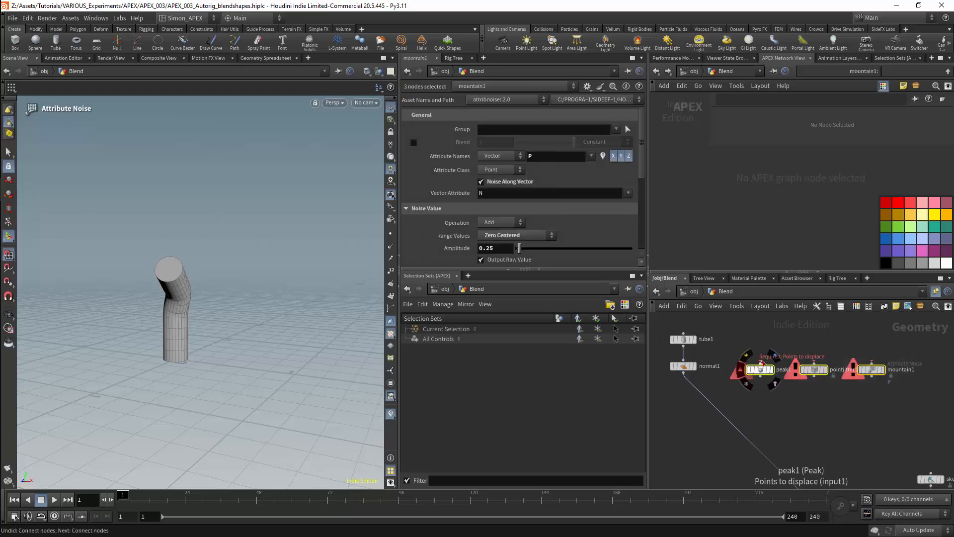
left_click_drag(760, 362, 684, 374)
- Display peak1 and increase its distance so the tube inflates outward
middle_click_drag(777, 354, 792, 386)
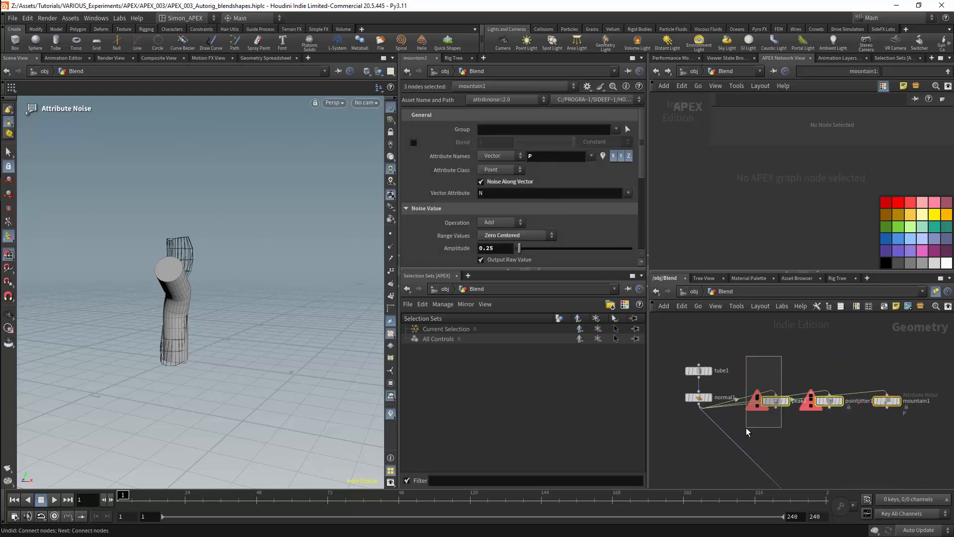
left_click(778, 400)
left_click_drag(232, 212, 244, 205)
- Set the scale of pointjitter1 to 0.001 and display the node
left_click(829, 401)
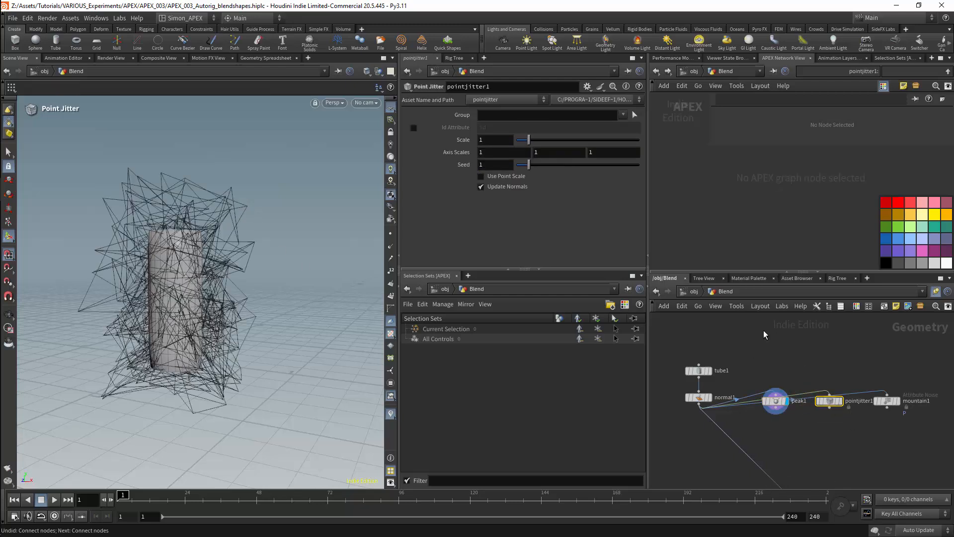
double_click(494, 139)
type("0.001")
key("Return")
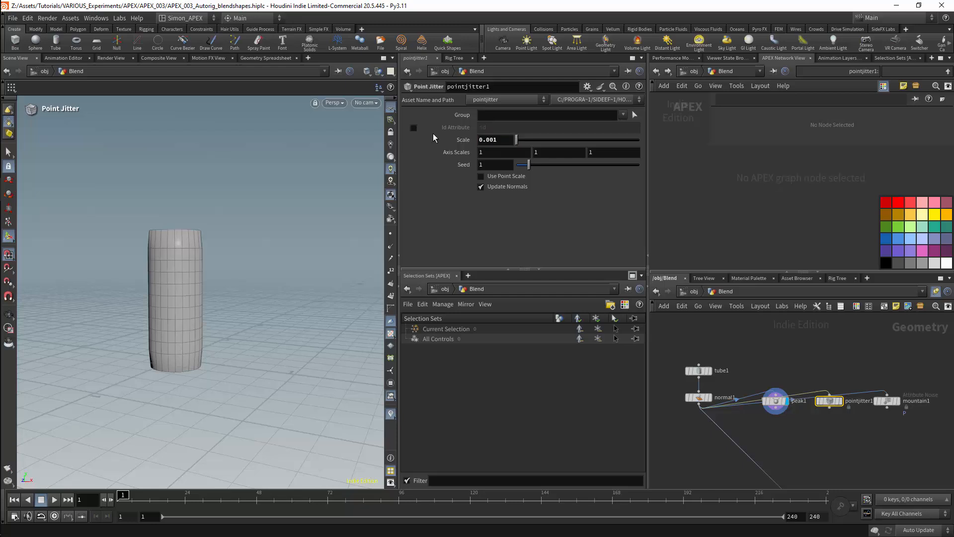
left_click(840, 402)
- Move tube1 and normal1 up, above the row of three shape nodes
middle_click_drag(730, 347, 729, 382)
left_click_drag(729, 381, 681, 438)
left_click_drag(699, 407, 700, 362)
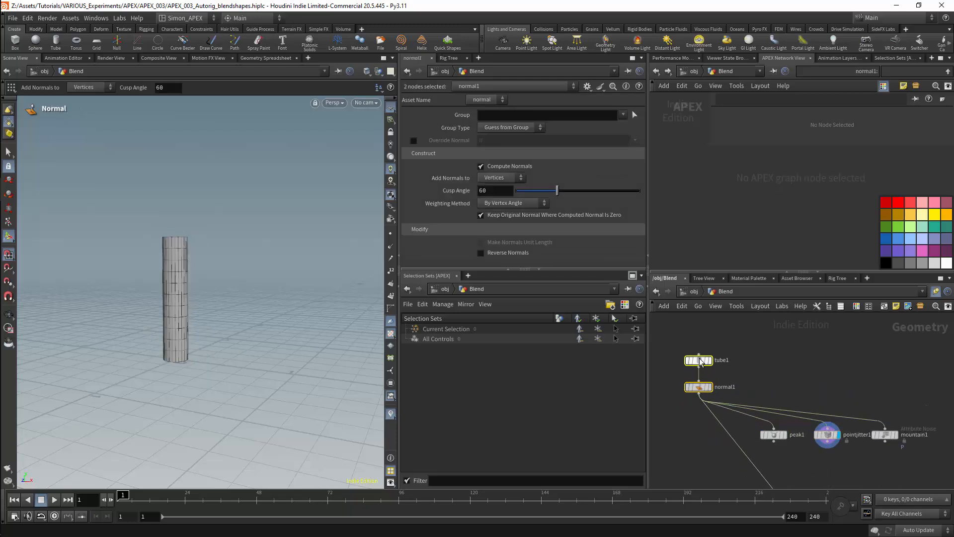
- Try a jitter scale of 0.01 in pointjitter1, and set it to 0.02 for a rougher surface
left_click_drag(835, 343, 749, 440)
key("BackSpace")
key("Return")
left_click_drag(189, 227, 237, 237, "alt")
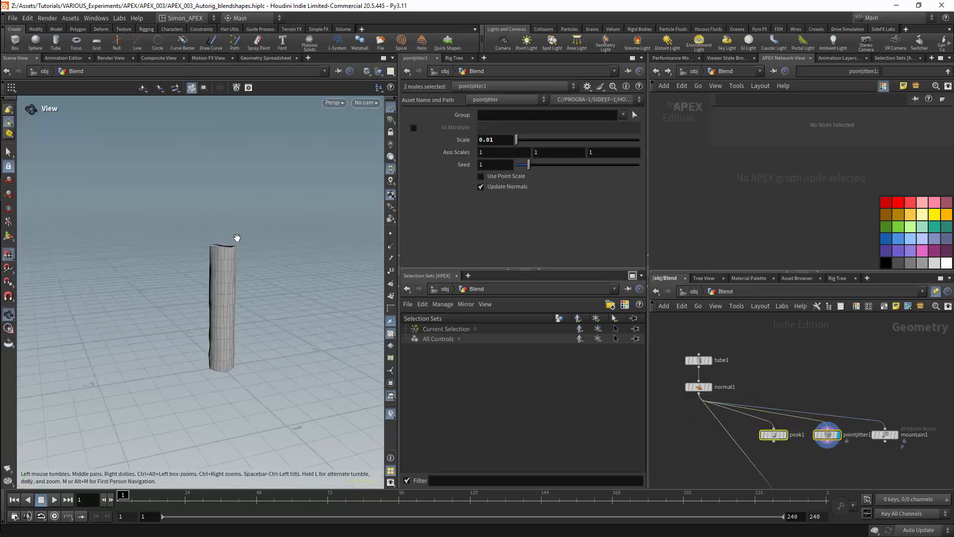
left_click_drag(495, 141, 490, 140)
type("2")
key("Return")
left_click_drag(279, 234, 249, 219, "alt")
- Display mountain1 and inspect its noise parameters and the deformed tube
scroll(845, 413, "up", 3)
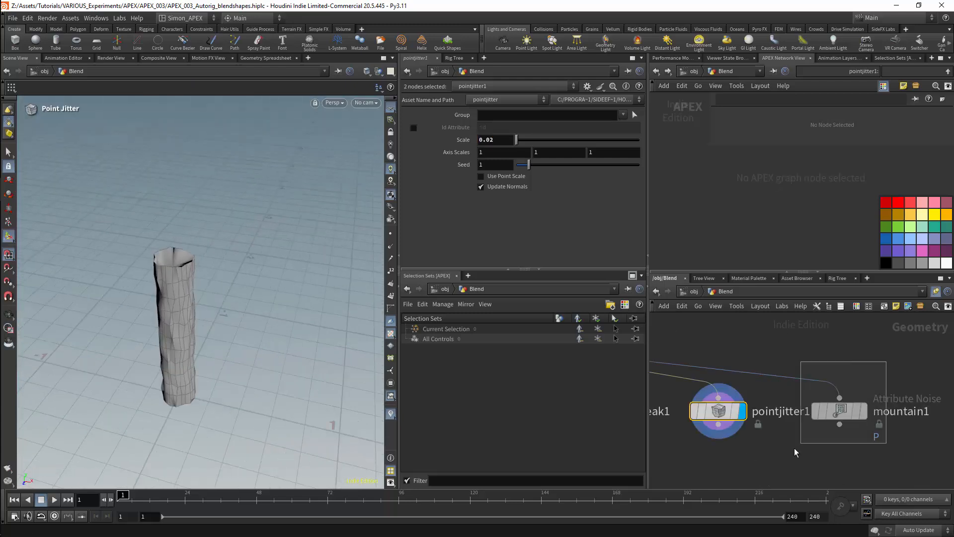
left_click(839, 411)
scroll(642, 184, "down", 2)
scroll(643, 184, "down", 3)
left_click(864, 411)
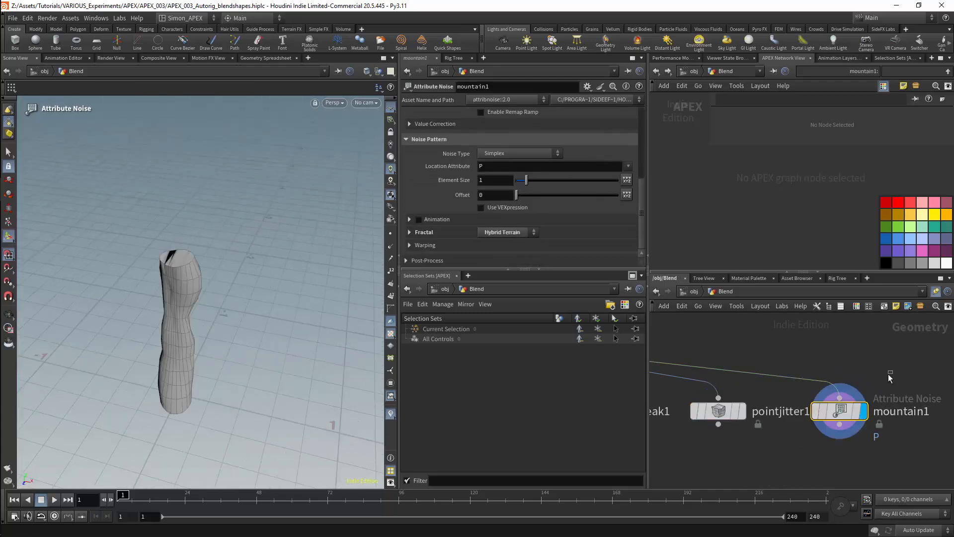
left_click_drag(231, 273, 245, 241, "alt")
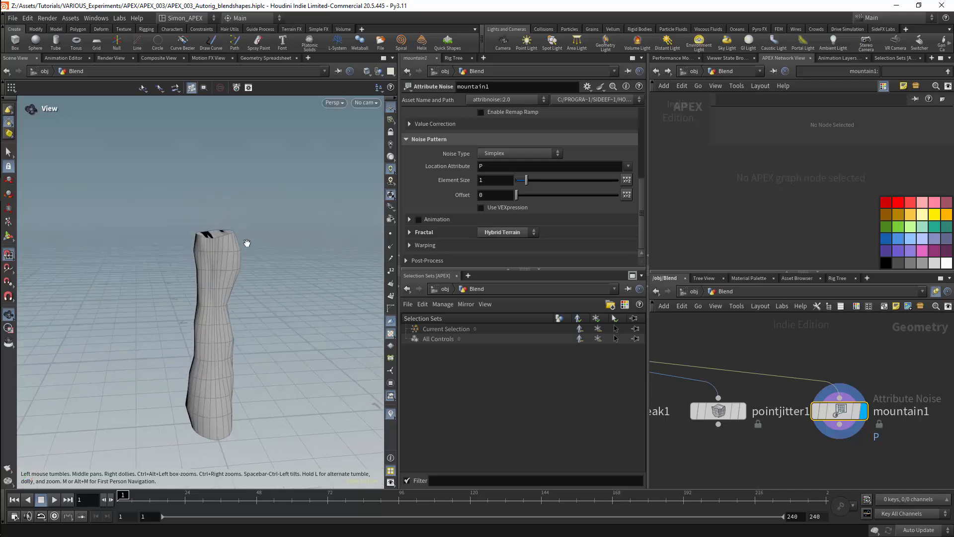
- Wire the outputs of peak1, pointjitter1 and mountain1 into a new Merge Packed node
scroll(880, 328, "down", 5)
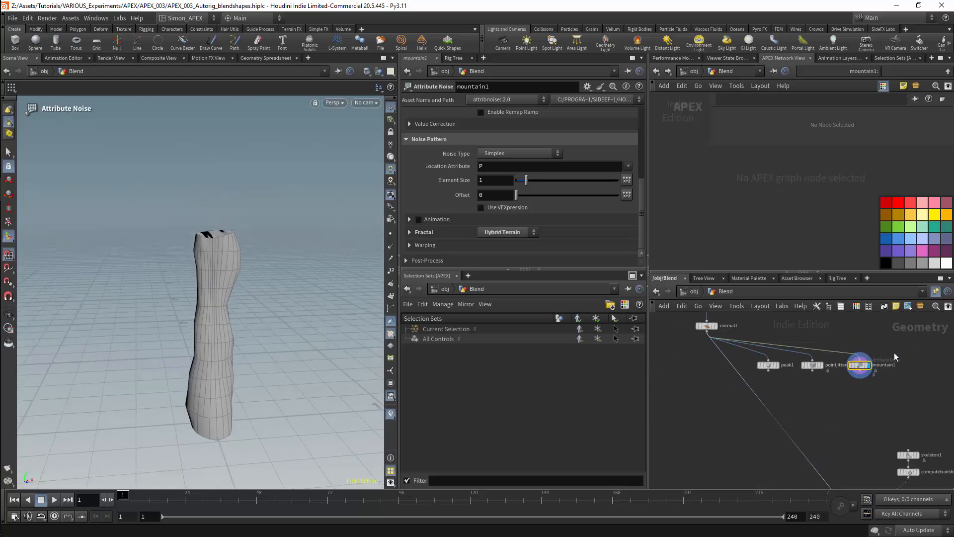
left_click_drag(910, 349, 766, 377)
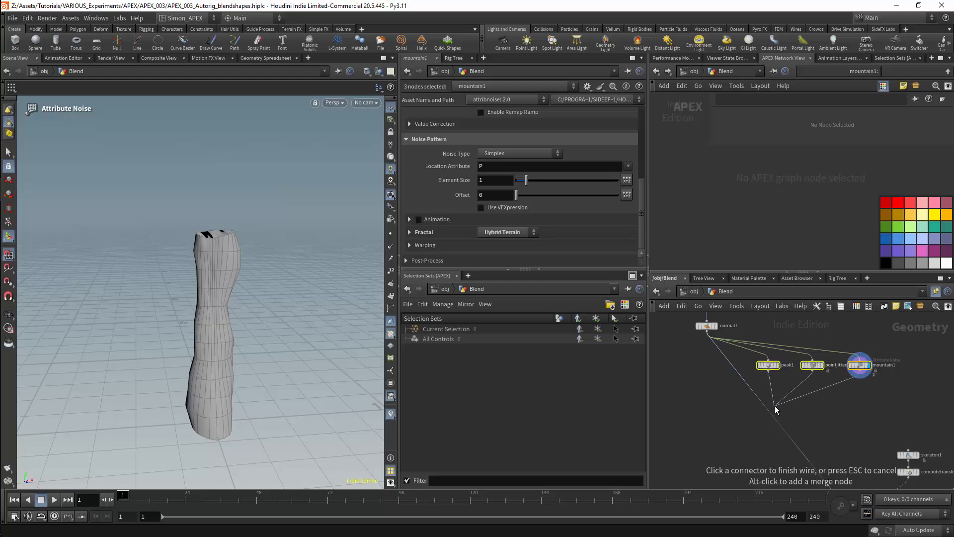
key("Tab")
type("mer")
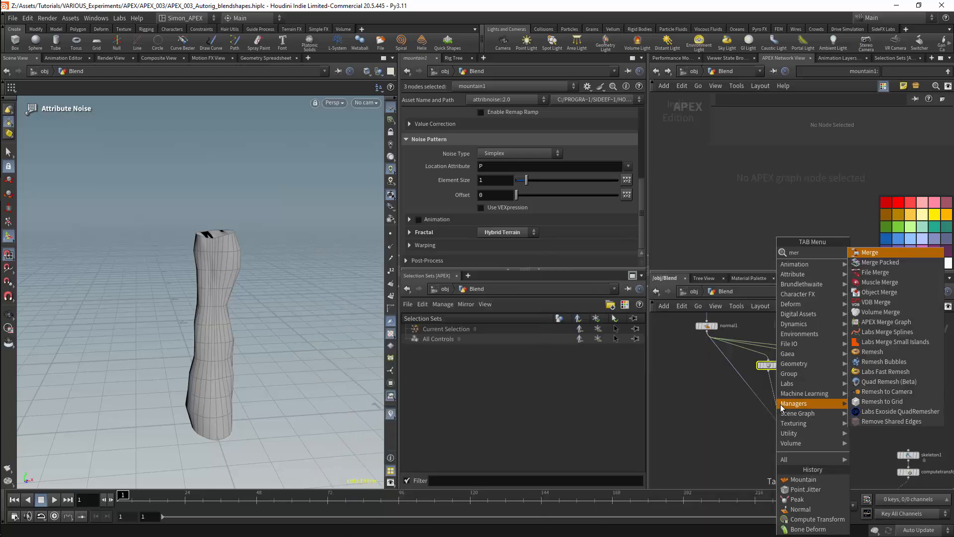
left_click(879, 264)
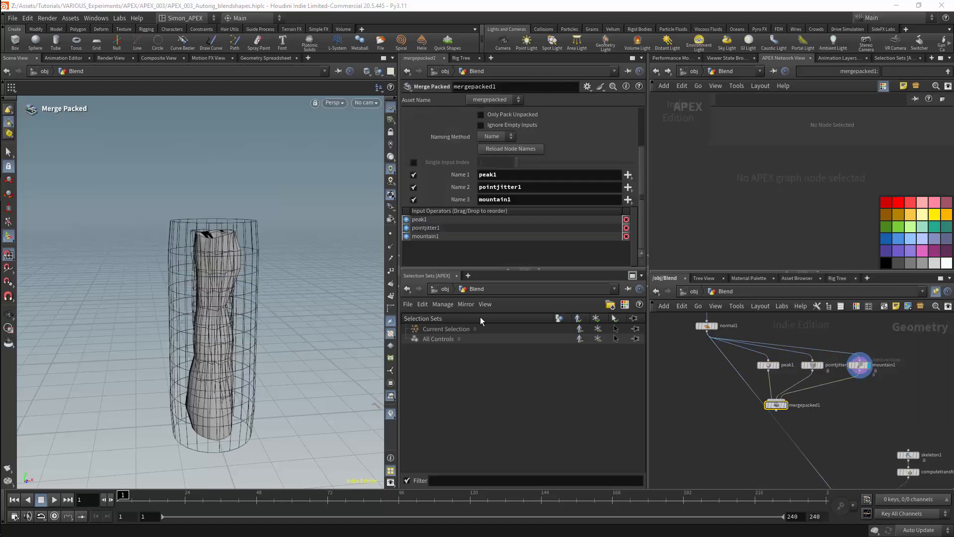
- Rename peak1 as peak and pointjitter1 as jitter
scroll(784, 361, "up", 2)
left_click(813, 361)
left_click(841, 361)
key("BackSpace")
key("BackSpace")
key("BackSpace")
key("BackSpace")
key("BackSpace")
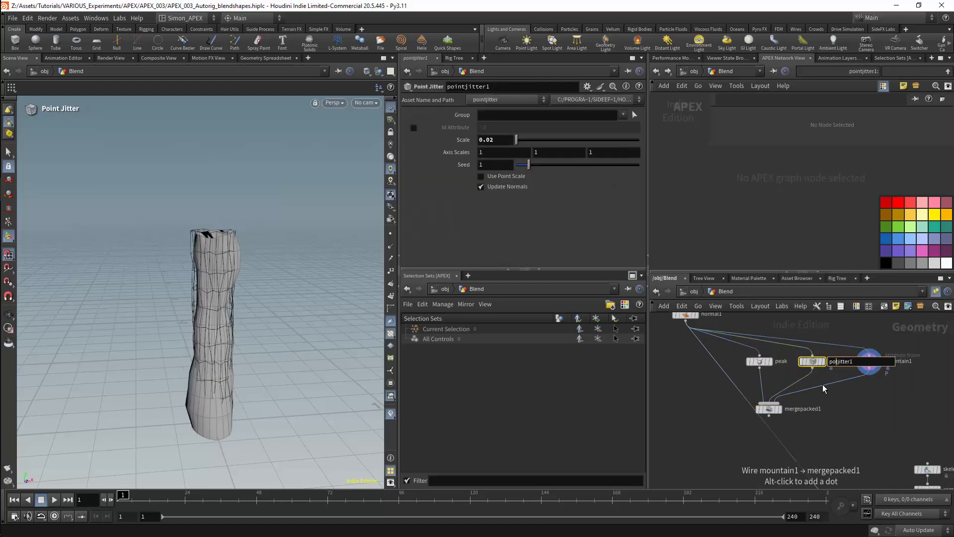
key("Return")
left_click(845, 362)
key("BackSpace")
key("Return")
- Rename mountain1 as mountain
left_click(898, 361)
key("BackSpace")
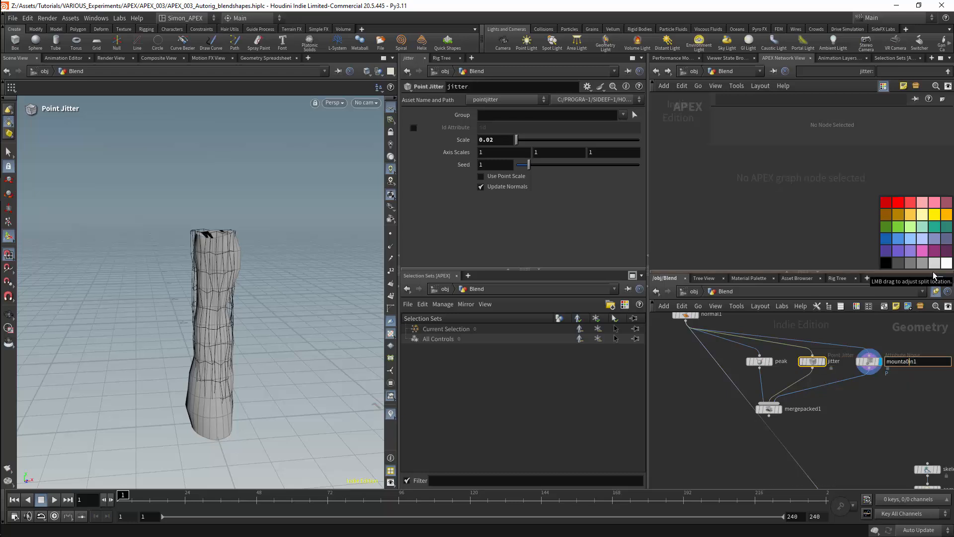
key("Return")
- Check the input names of mergepacked1 and move tube1 up to widen the gap above normal1
left_click(769, 409)
middle_click_drag(707, 421, 733, 488)
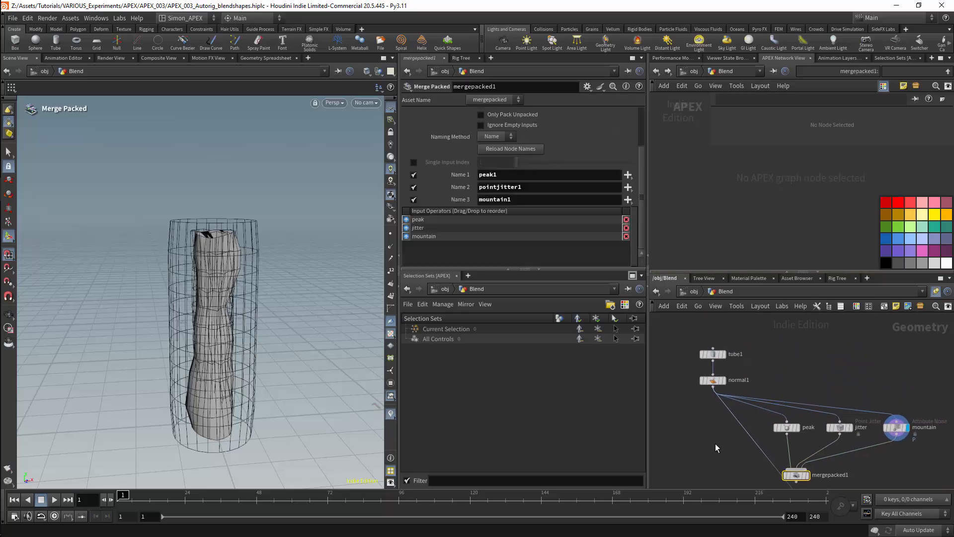
scroll(714, 440, "down", 1)
middle_click_drag(801, 367, 852, 355)
left_click(762, 357)
left_click_drag(762, 357, 760, 342)
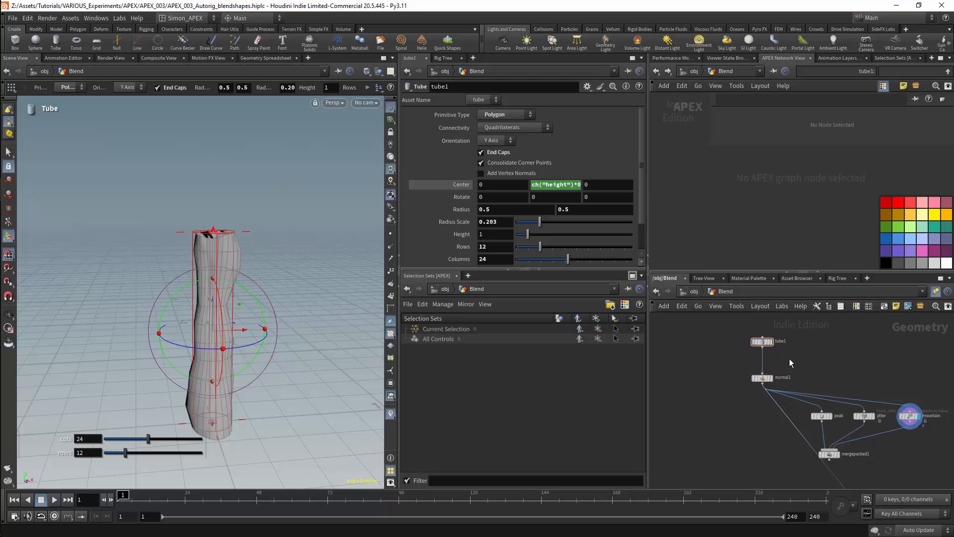
- Insert a Name node between tube1 and normal1 and set the primitive name to pole
key("Tab")
type("name")
left_click(865, 252)
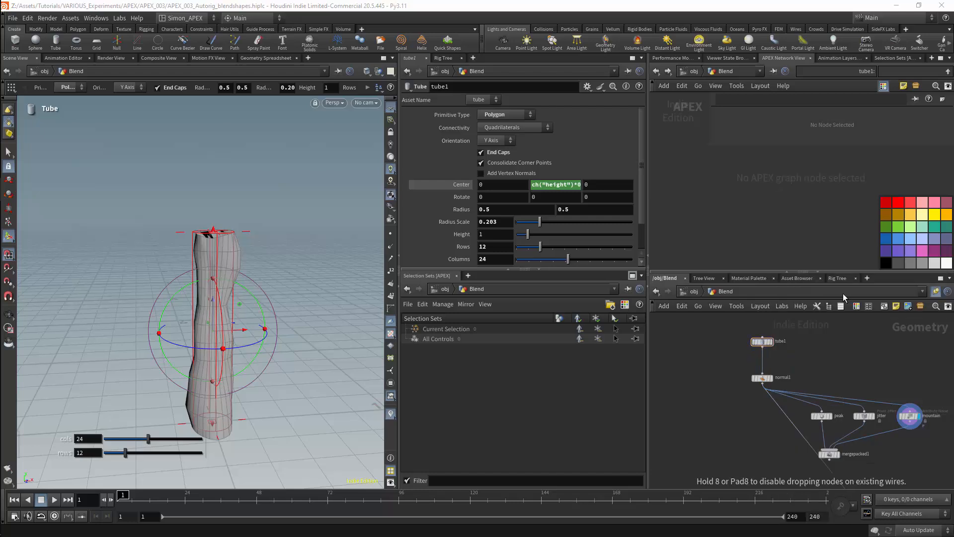
left_click(762, 362)
left_click(532, 191)
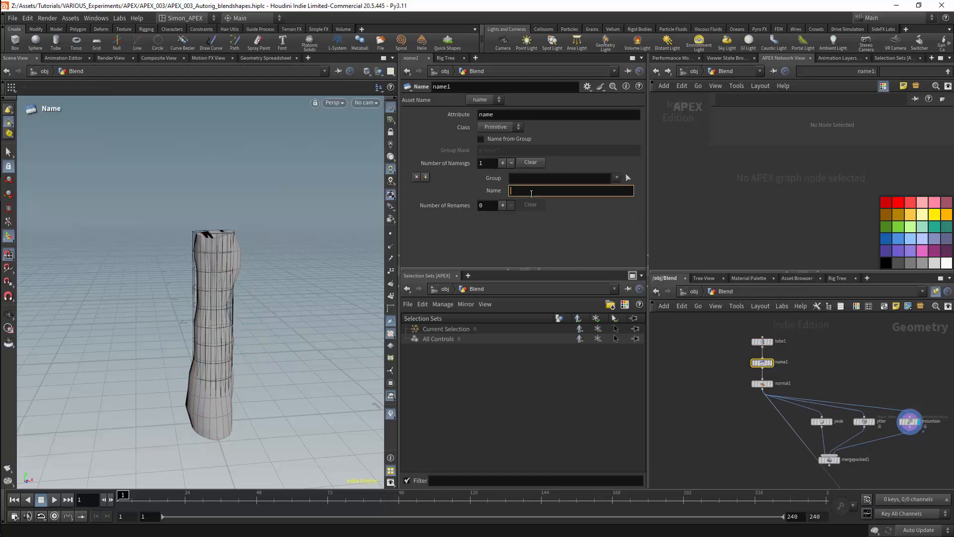
type("pole")
key("Return")
- Add a Character Blend Shapes Add node below mergepacked1 and wire normal1 into its first input
scroll(691, 404, "down", 3)
key("Tab")
type("add")
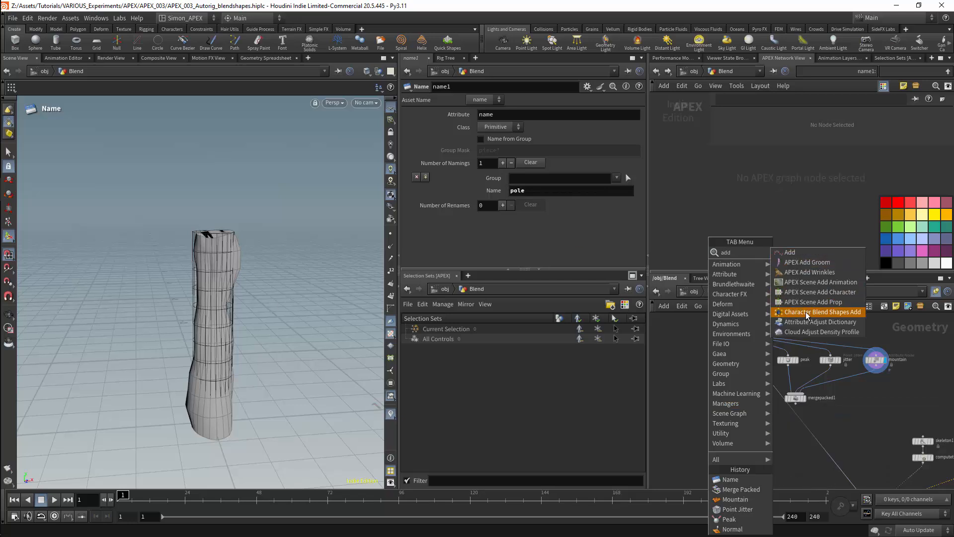
left_click(834, 314)
left_click(751, 437)
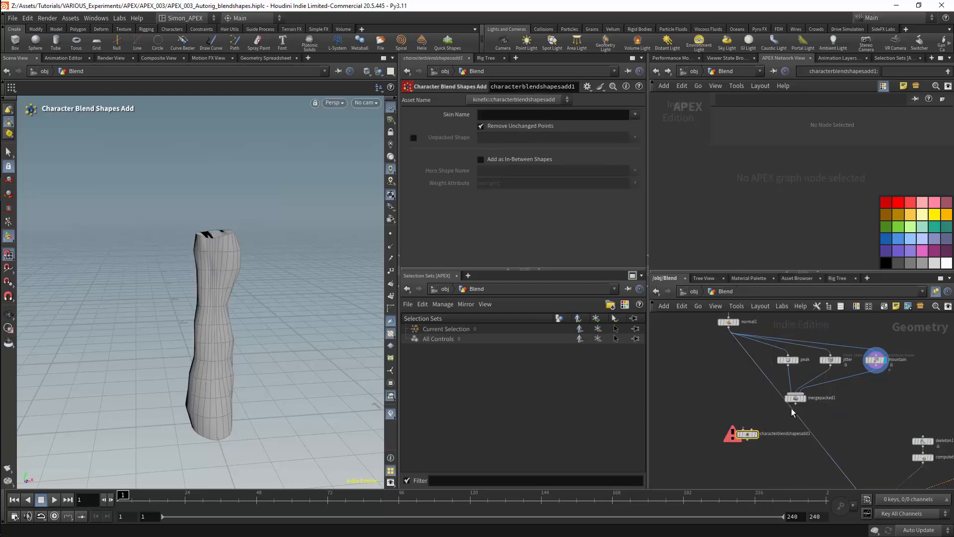
left_click_drag(730, 332, 747, 430)
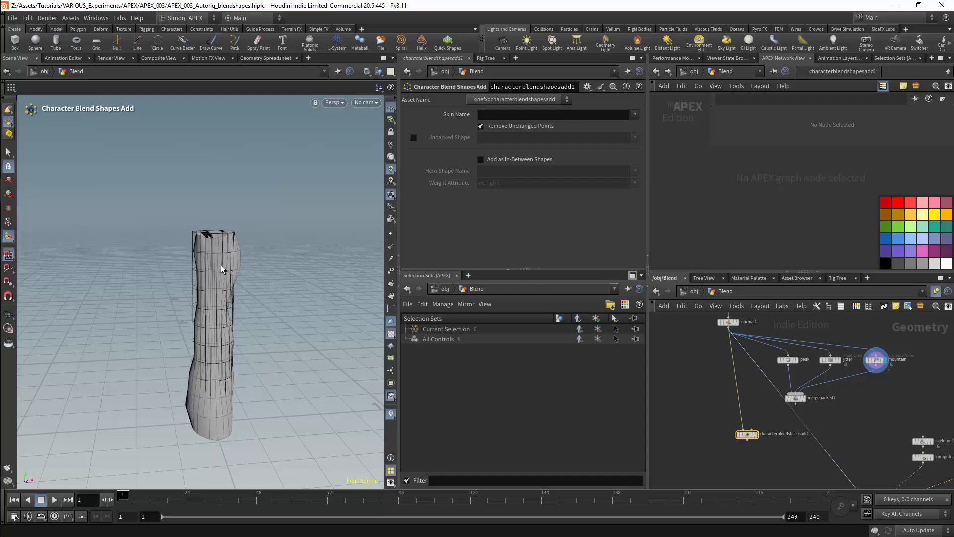
- Set the skin name of characterblendshapesadd1 to pole, and display the node with mergepacked1 wired into its second input
left_click(634, 114)
left_click(639, 125)
scroll(803, 396, "up", 2)
scroll(775, 417, "down", 3)
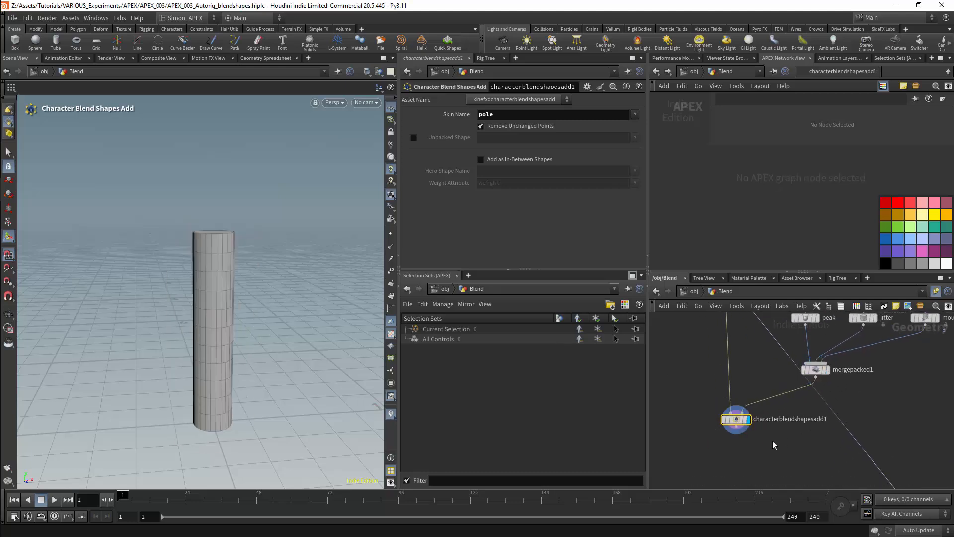
- Wire characterblendshapesadd1 into the first input of jointcapturebiharmonic1
left_click_drag(714, 417, 837, 472)
left_click_drag(844, 348, 822, 434)
left_click(821, 421)
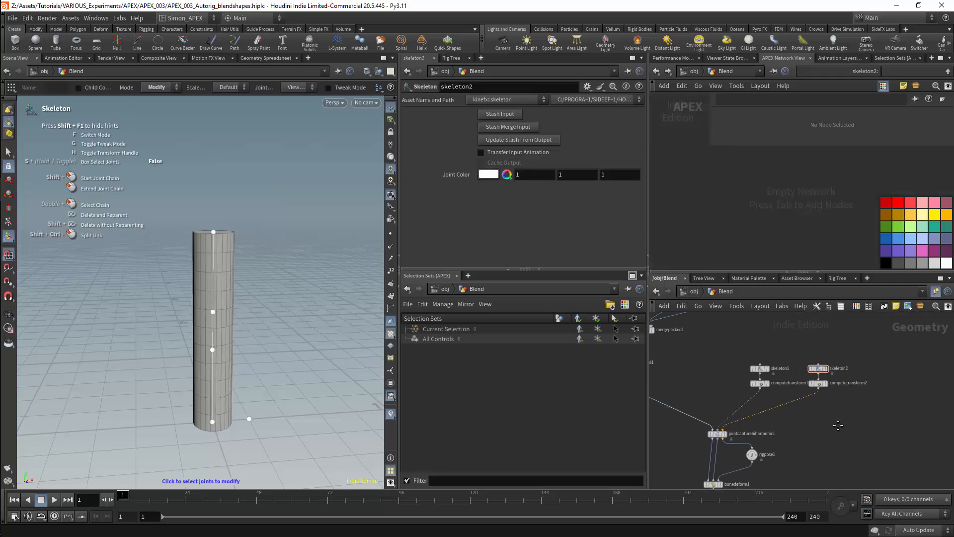
- Insert an Attribute Wrangle node between computetransform2 and jointcapturebiharmonic1
key("Tab")
type("attrib wr")
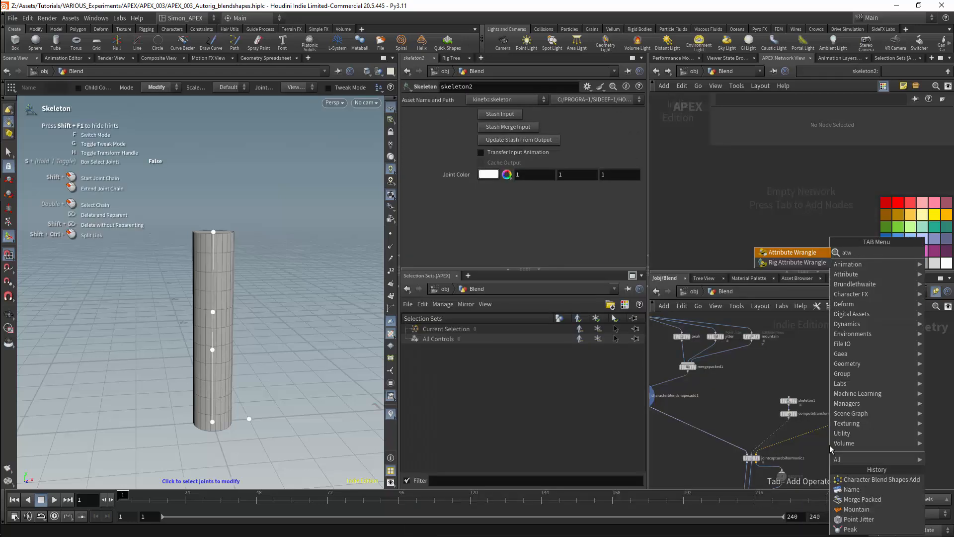
key("Return")
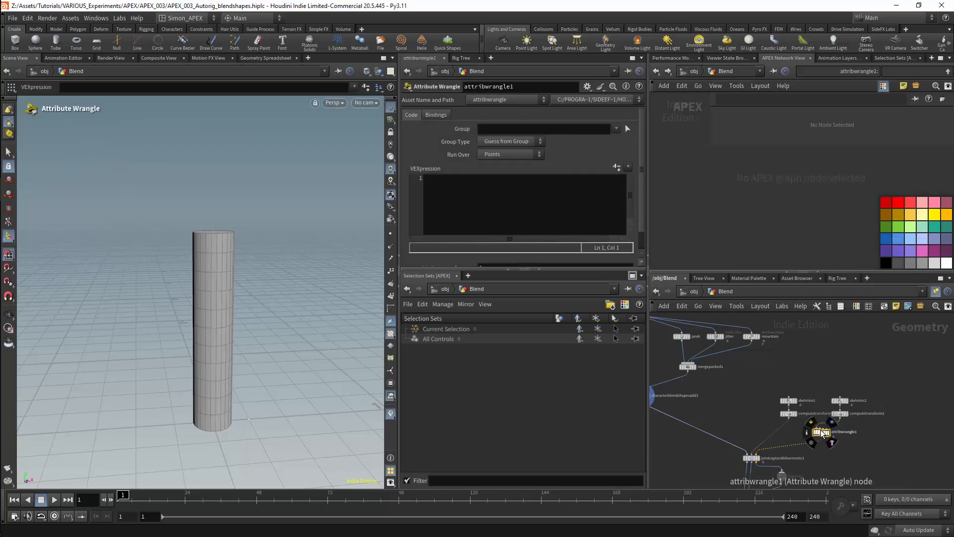
left_click_drag(821, 431, 839, 430)
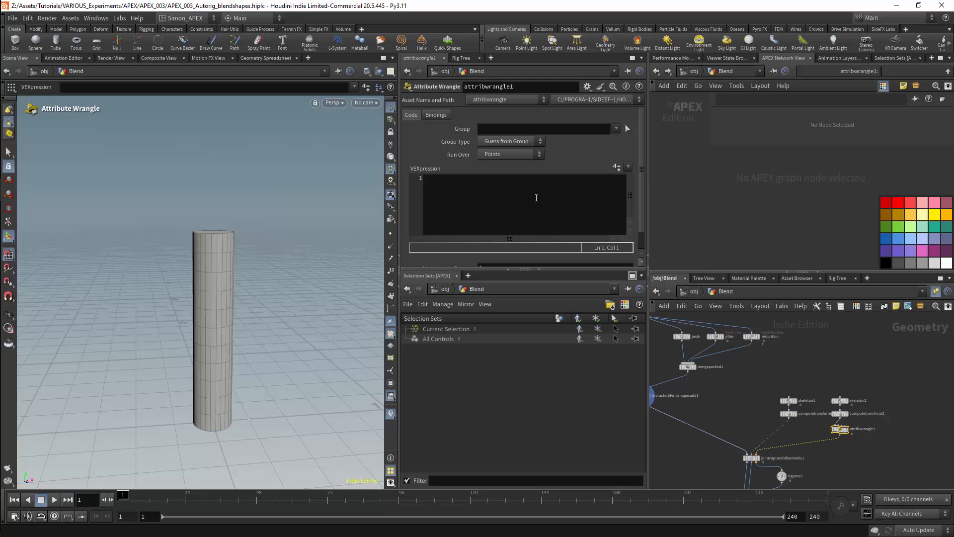
- Write peak, jitter and mountain on three separate lines in attribwrangle1's VEXpression
left_click(525, 214)
type("peak")
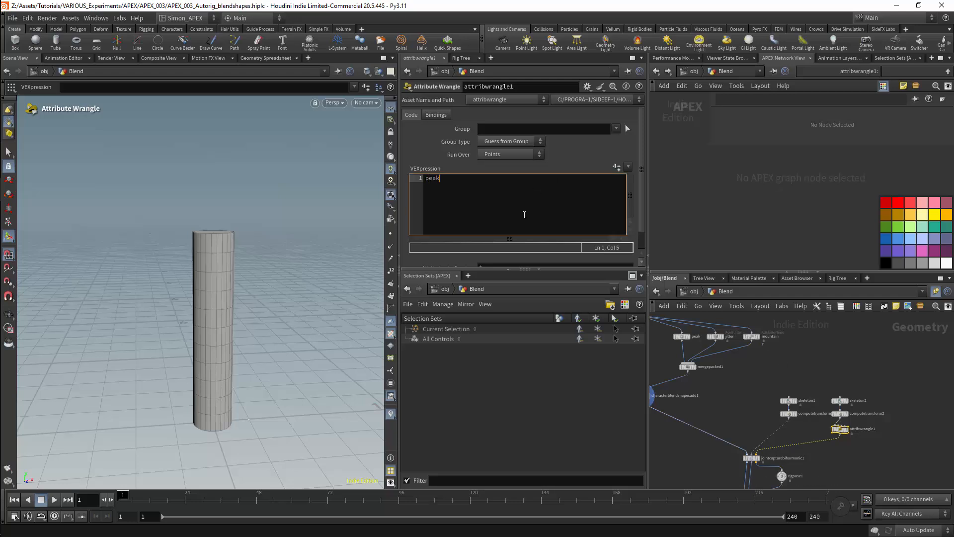
key("Return")
type("jitter")
key("Return")
type("mountrai")
- Complete the first line of the wrangle code as peak = chf("Peak");
key("Up")
key("Up")
type("= fch")
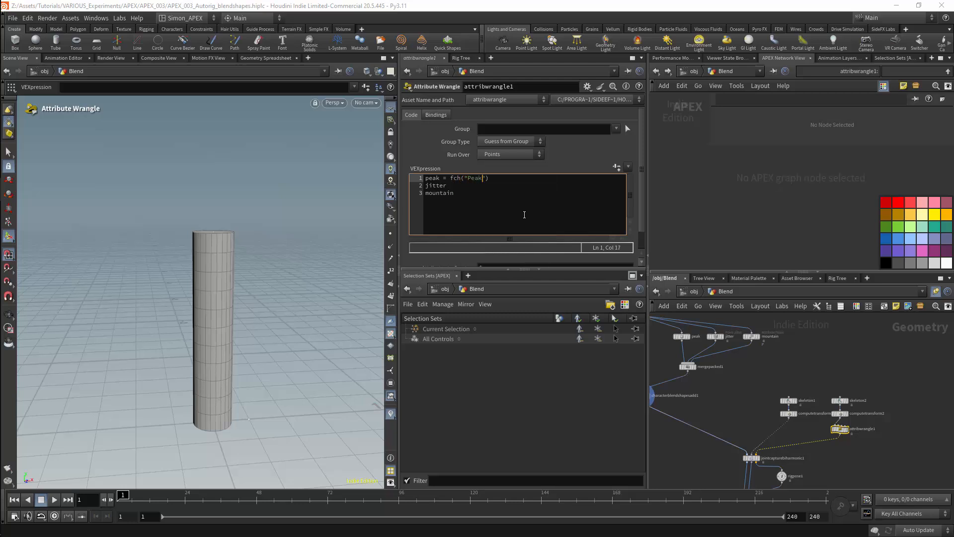
key("Left")
key("BackSpace")
key("Right")
key("Right")
type("f")
key("End")
type(";")
- Complete the other two code lines as jitter = chf("Jitter"); and mountain = chf("Mountain");
key("Down")
type("= chf(\"Jitter")
key("End")
type(";")
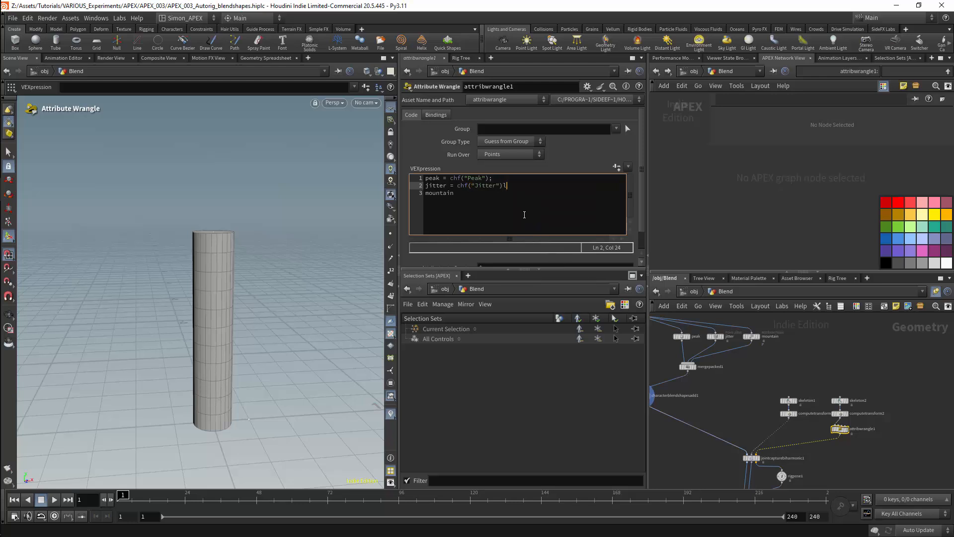
key("Down")
type("= chf()")
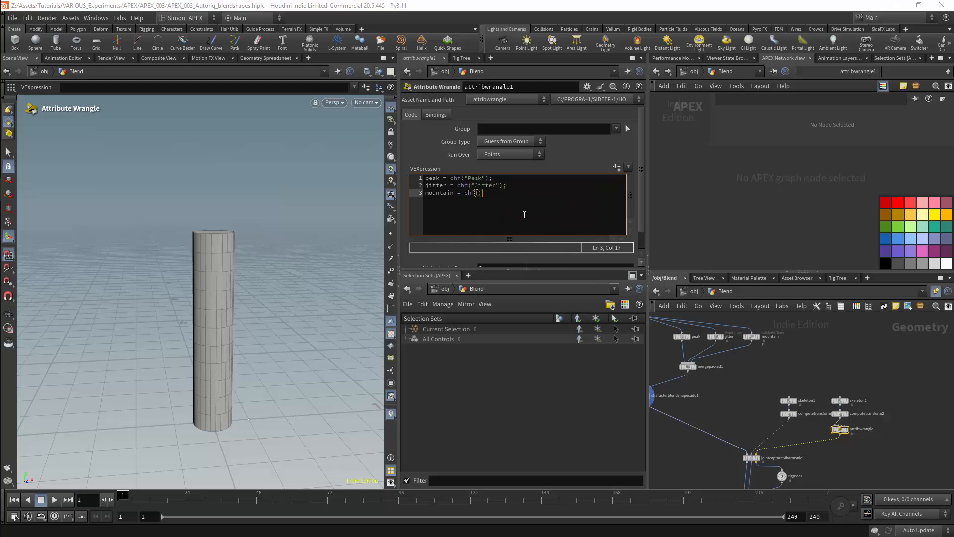
type("\"Mountain\"")
- Prefix peak, jitter and mountain with f@ in the wrangle code and create the Peak, Jitter and Mountain channel parameters
key("Home")
key("Up")
key("Up")
type("f@")
key("Down")
key("Home")
type("f@")
key("Down")
key("Home")
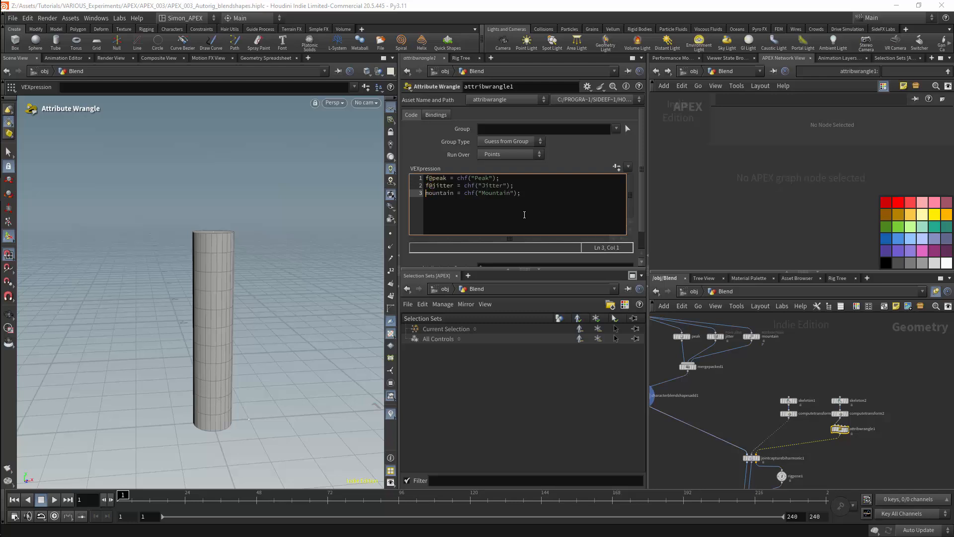
type("f@")
left_click(616, 167)
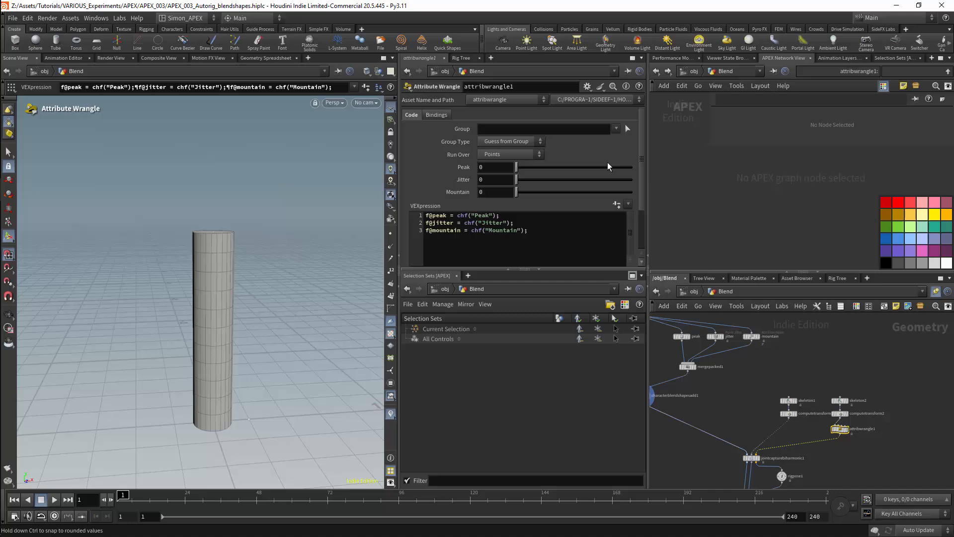
left_click(445, 216)
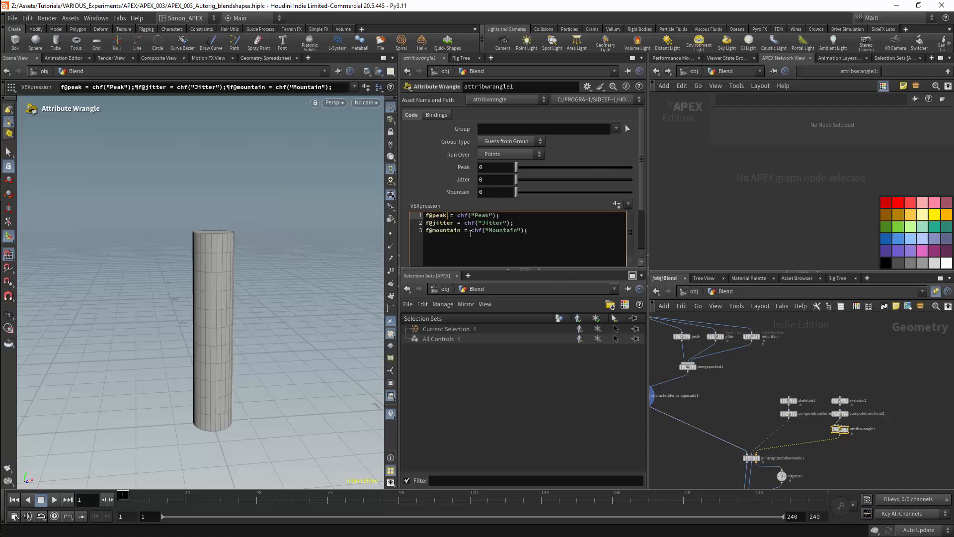
- Reload the node names in mergepacked1 so its inputs are named peak, jitter and mountain
left_click(689, 367)
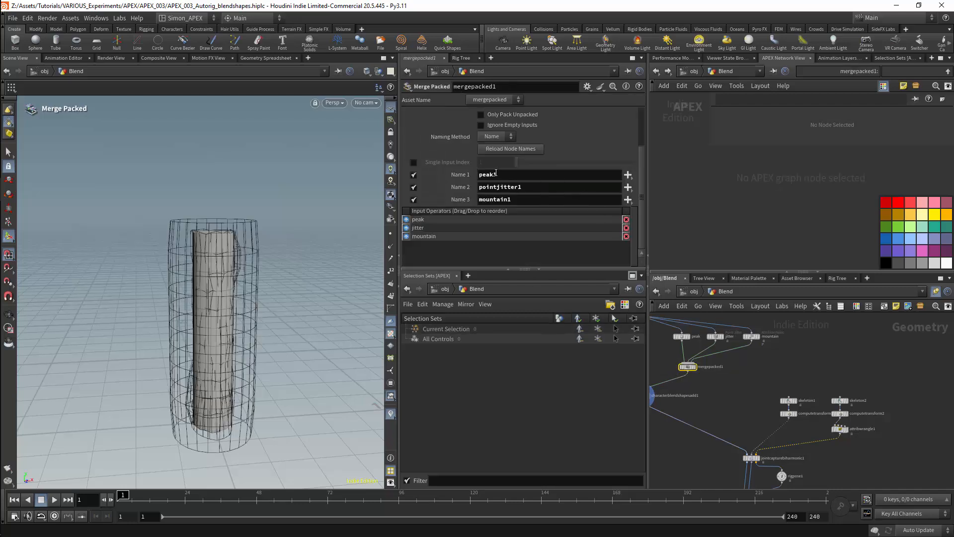
left_click(511, 151)
- Inspect the blendshape_channel and blendshape_name attributes of characterblendshapesadd1 in the geometry spreadsheet, including its last primitives
middle_click_drag(683, 410, 779, 404)
left_click_drag(751, 402, 749, 401)
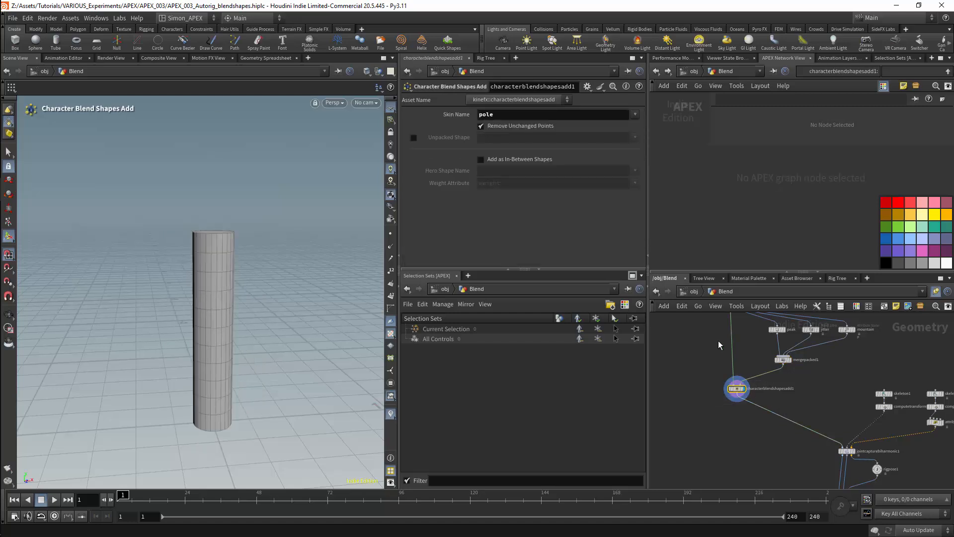
left_click(248, 58)
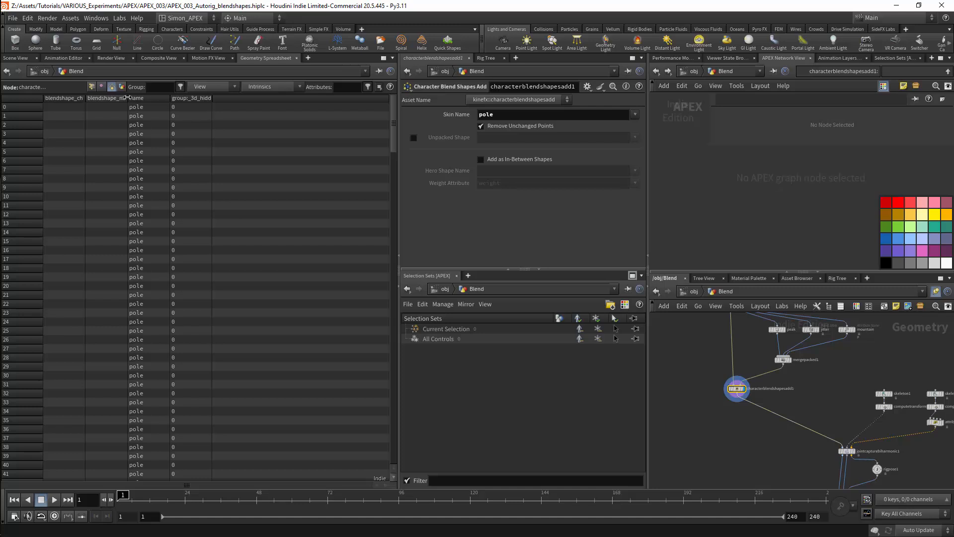
left_click_drag(127, 98, 191, 98)
left_click_drag(86, 98, 119, 99)
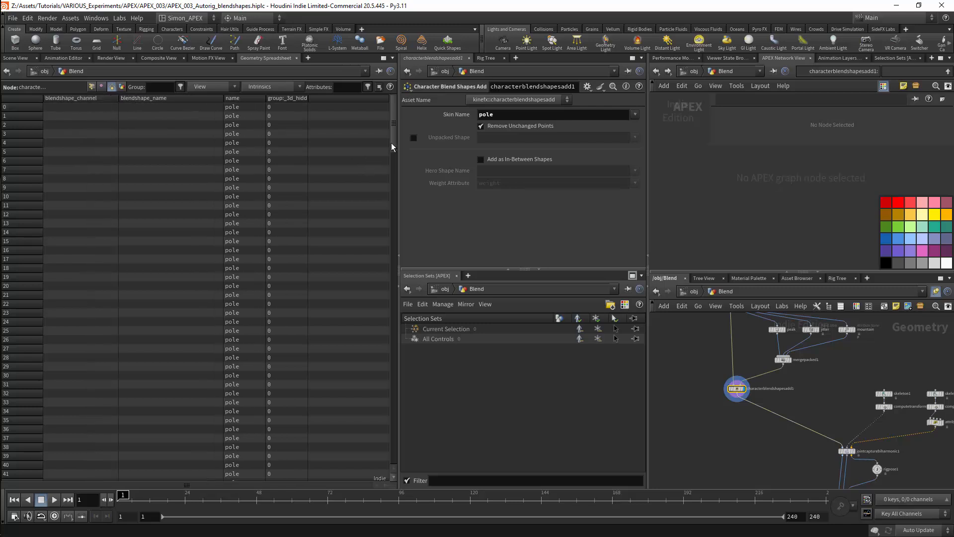
left_click_drag(393, 143, 392, 428)
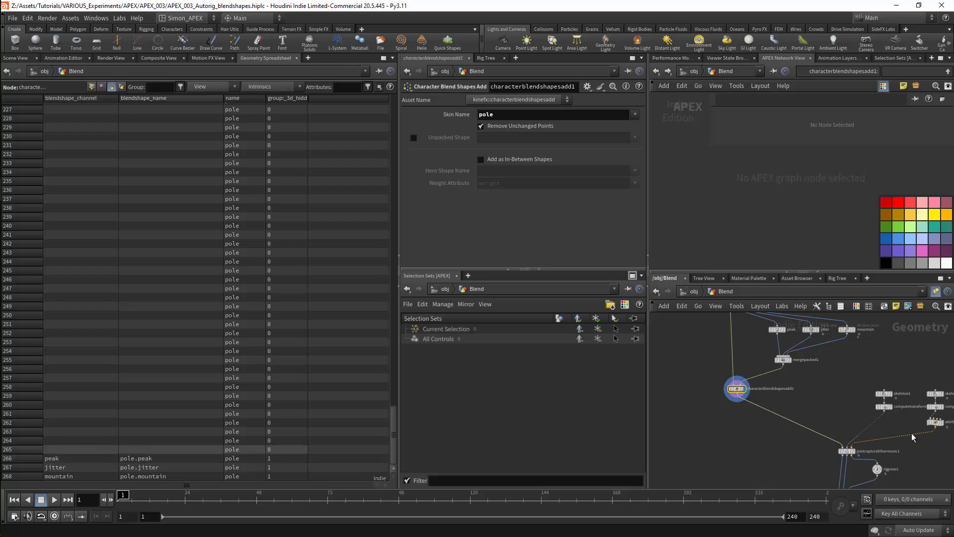
- Compare the spreadsheet primitive attributes of attribwrangle1, characterblendshapesadd1 and mergepacked1
left_click(935, 422)
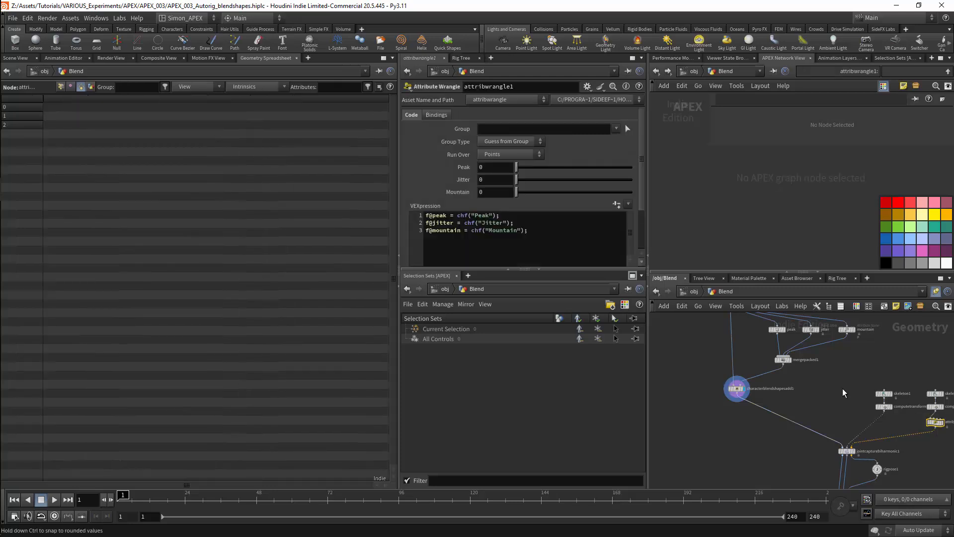
mouse_move(937, 424)
left_click_drag(935, 422, 918, 428)
middle_click_drag(738, 449, 756, 416)
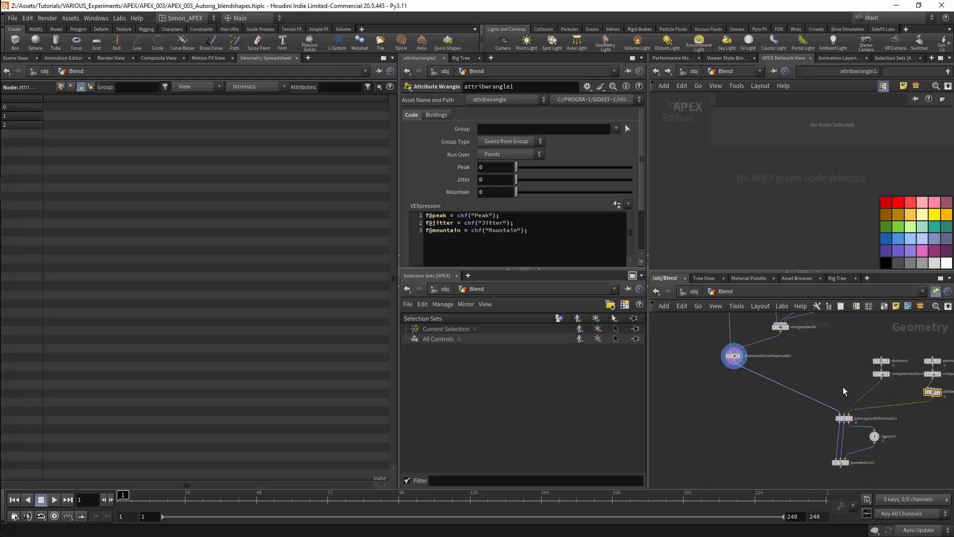
middle_click_drag(759, 384, 755, 422)
left_click(730, 394)
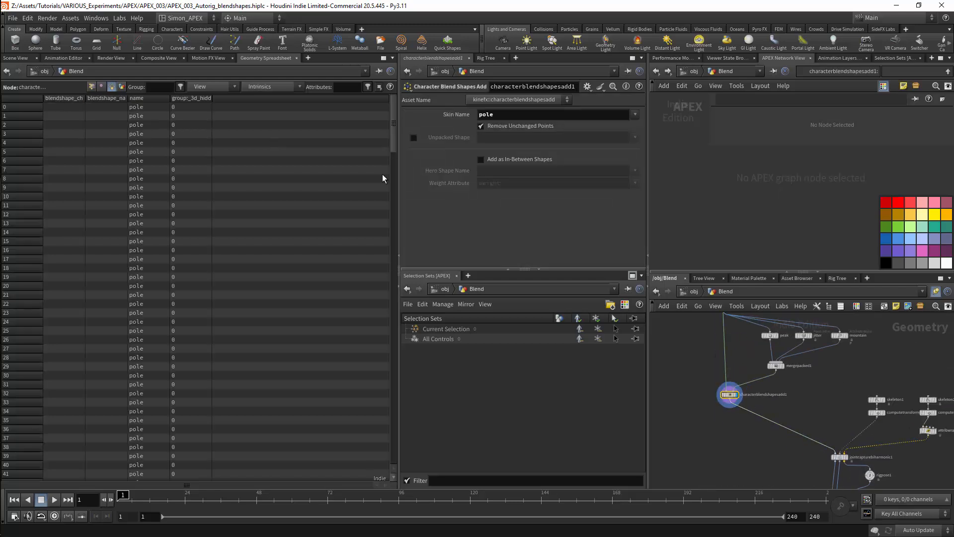
left_click_drag(392, 144, 393, 467)
middle_click_drag(839, 358, 834, 393)
left_click(771, 400)
- Add an Unpack node fed by characterblendshapesadd1 and display it in the scene view
middle_click_drag(678, 472, 703, 419)
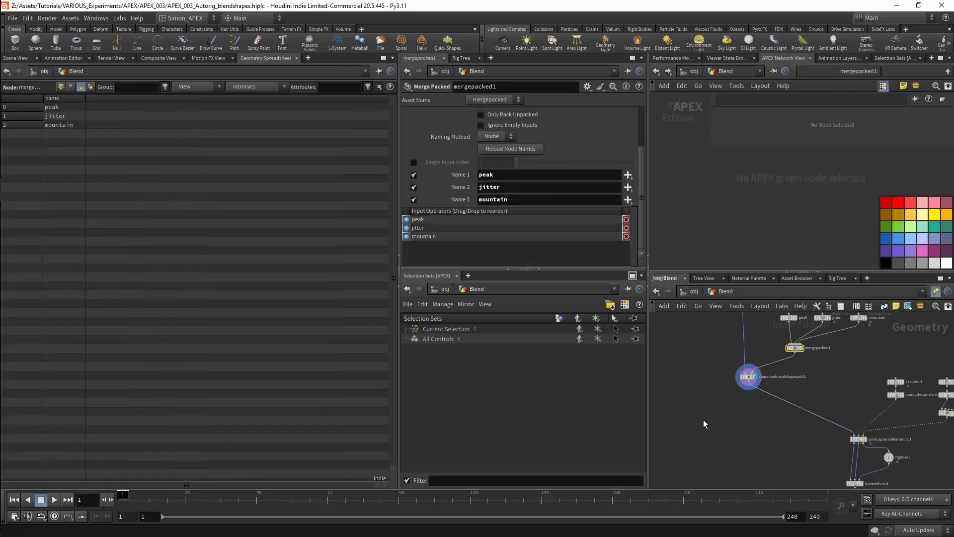
key("Tab")
type("un")
left_click(796, 264)
left_click(681, 420)
left_click_drag(681, 416, 748, 383)
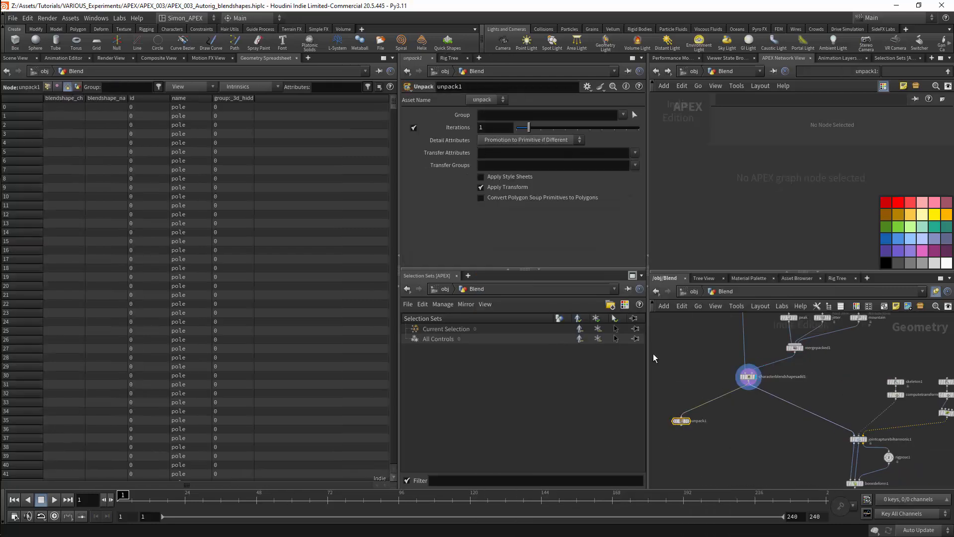
left_click(20, 58)
left_click(690, 421)
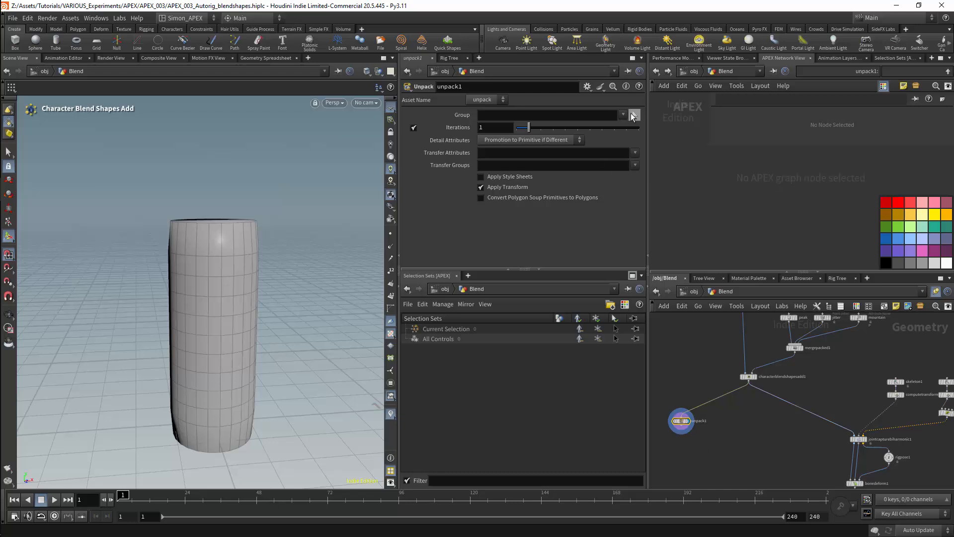
left_click(622, 115)
left_click(640, 179)
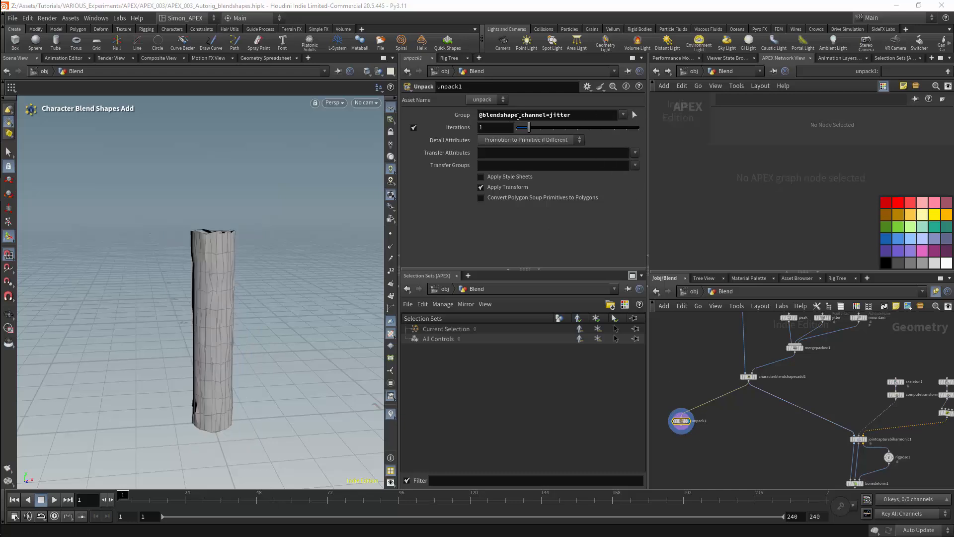
left_click(623, 114)
left_click(639, 191)
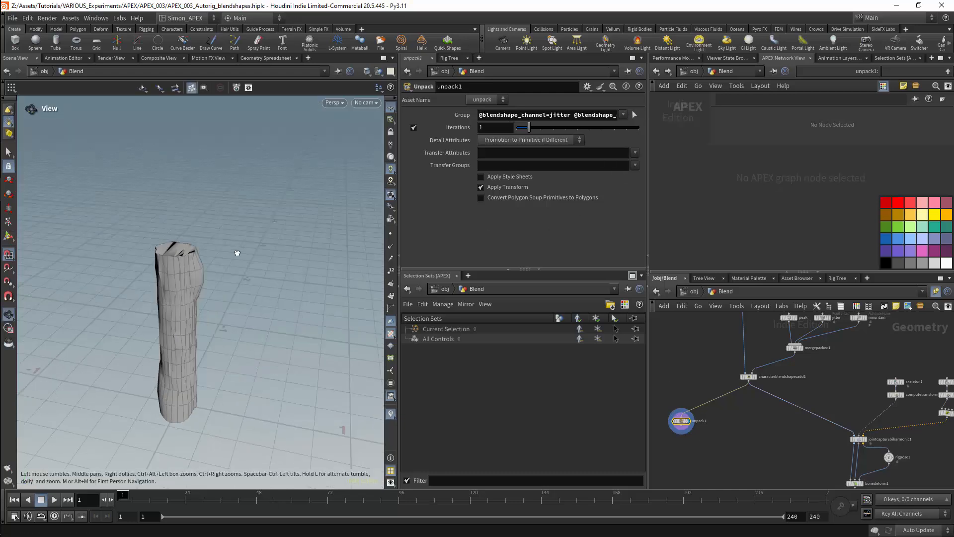
left_click(623, 114)
left_click(641, 188)
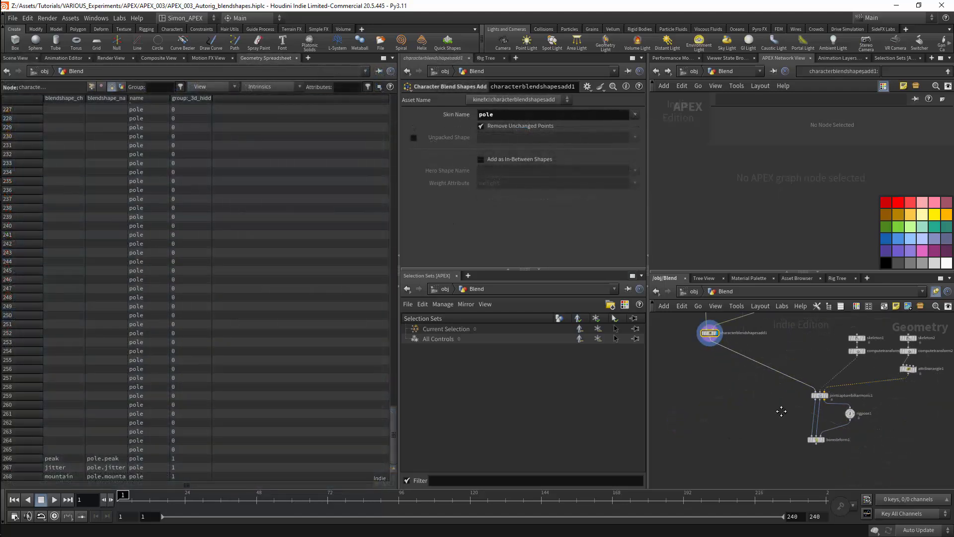
- Add a Character Blend Shapes node beside bonedeform1, below jointcapturebiharmonic1
key("Tab")
type("bl")
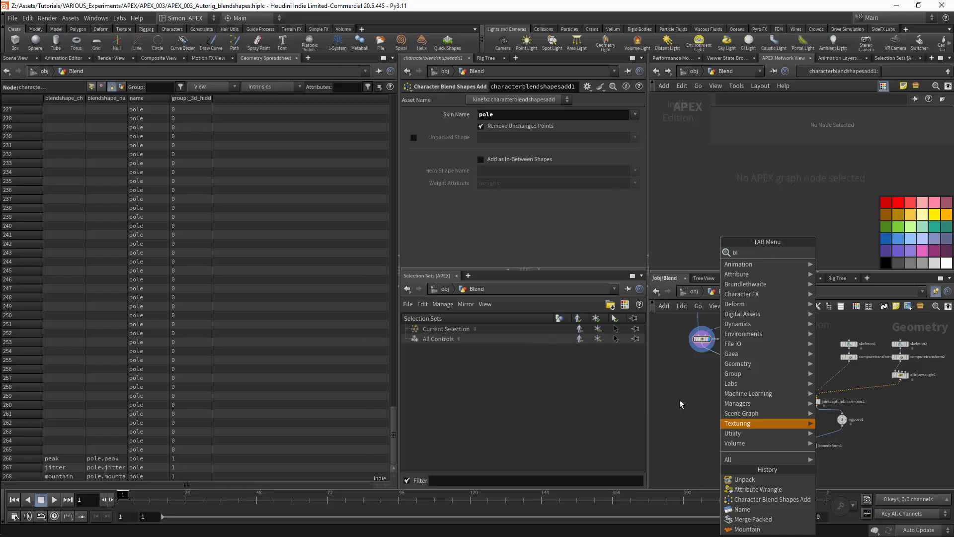
type("end")
left_click(848, 312)
left_click(744, 418)
scroll(764, 395, "up", 2)
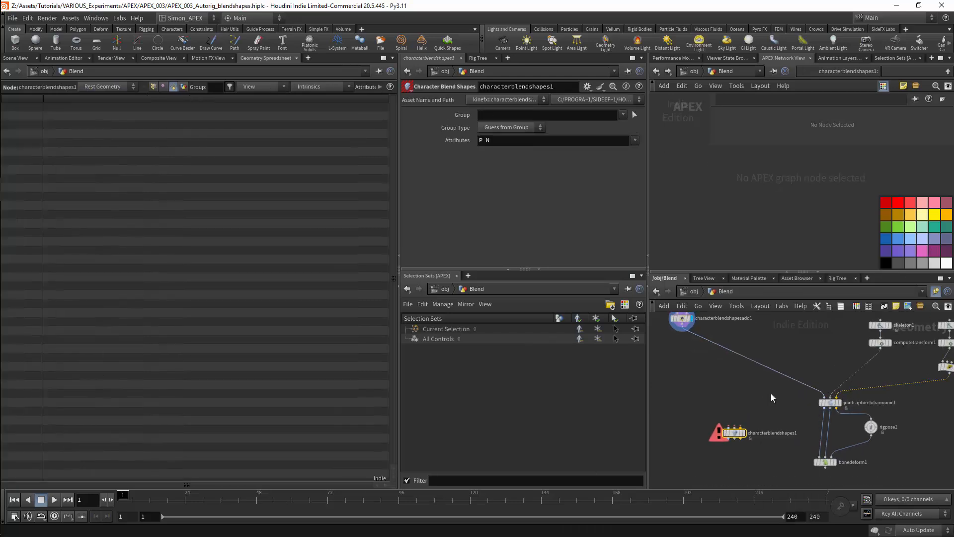
- Display characterblendshapes1 with jointcapturebiharmonic1's outputs wired into its matching inputs, and compare both nodes' primitive lists
left_click(744, 435)
left_click_drag(824, 408, 729, 426)
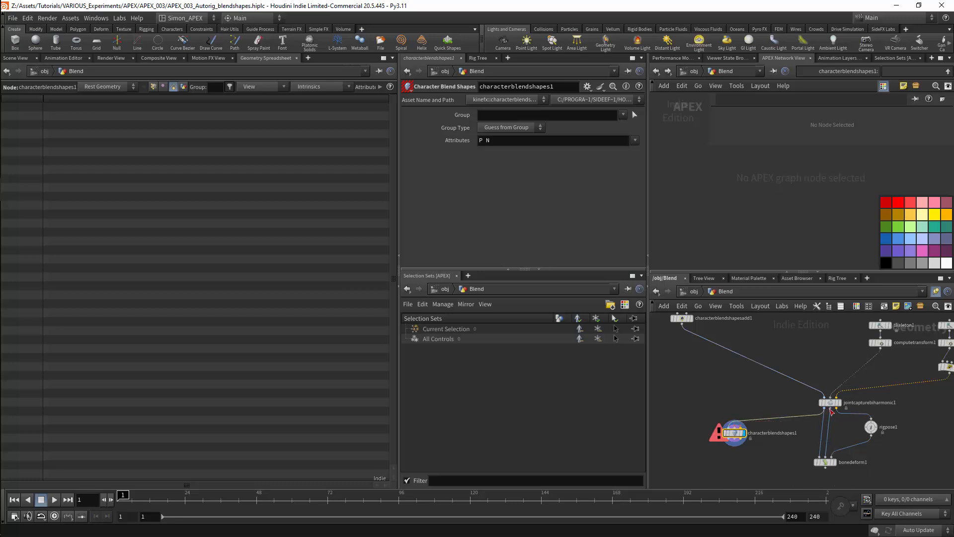
left_click_drag(830, 409, 740, 427)
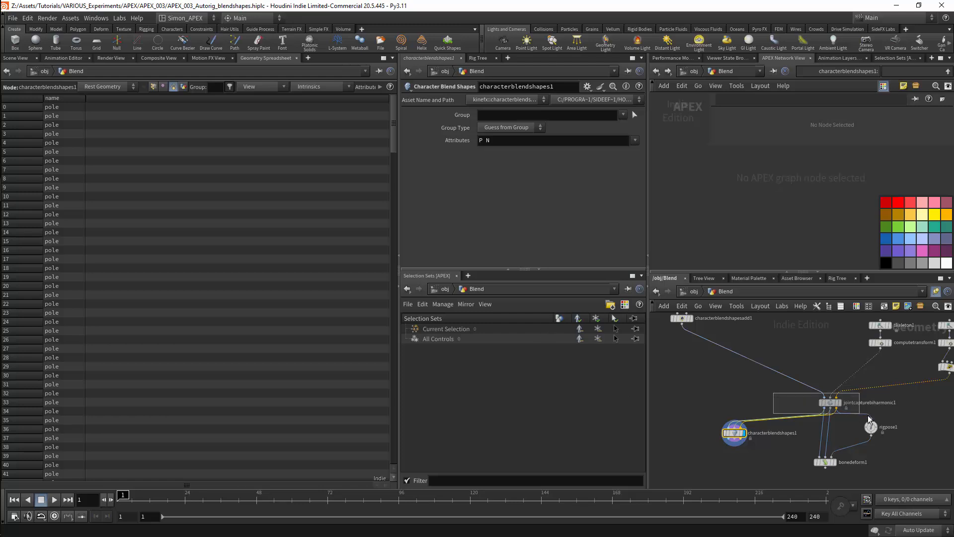
left_click(829, 403)
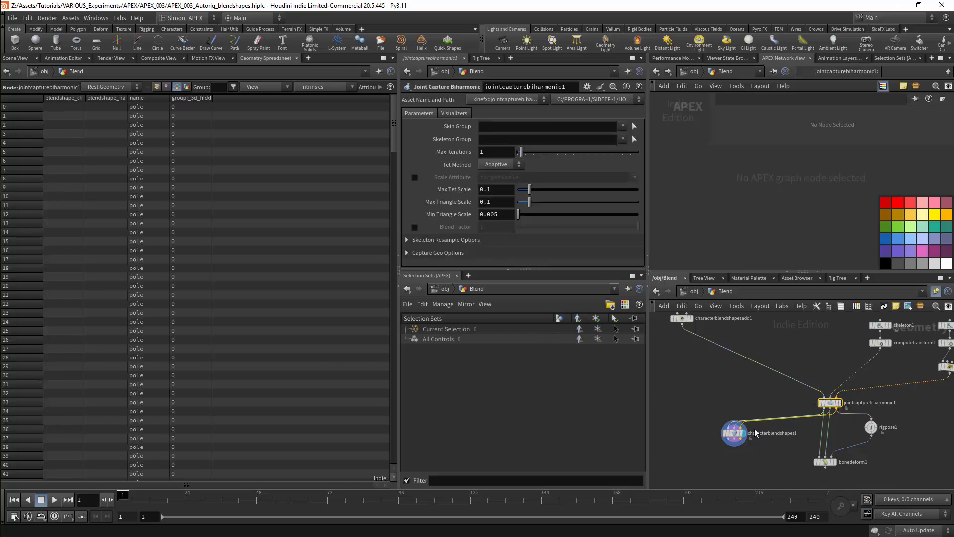
left_click(734, 433)
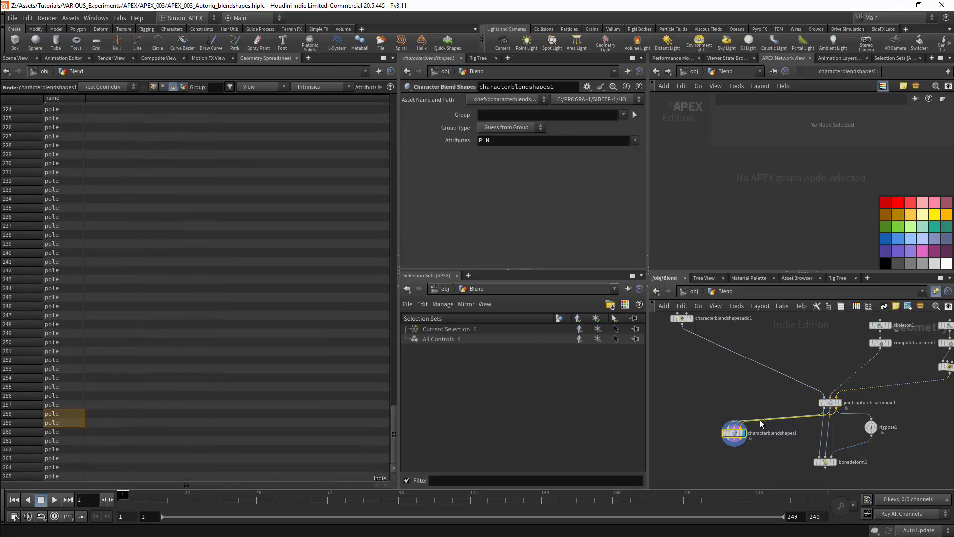
- In attribwrangle1, set Jitter to 0.509, Mountain to 0.668 and Peak to 0.306 with the scene view showing
left_click(15, 58)
left_click(885, 371)
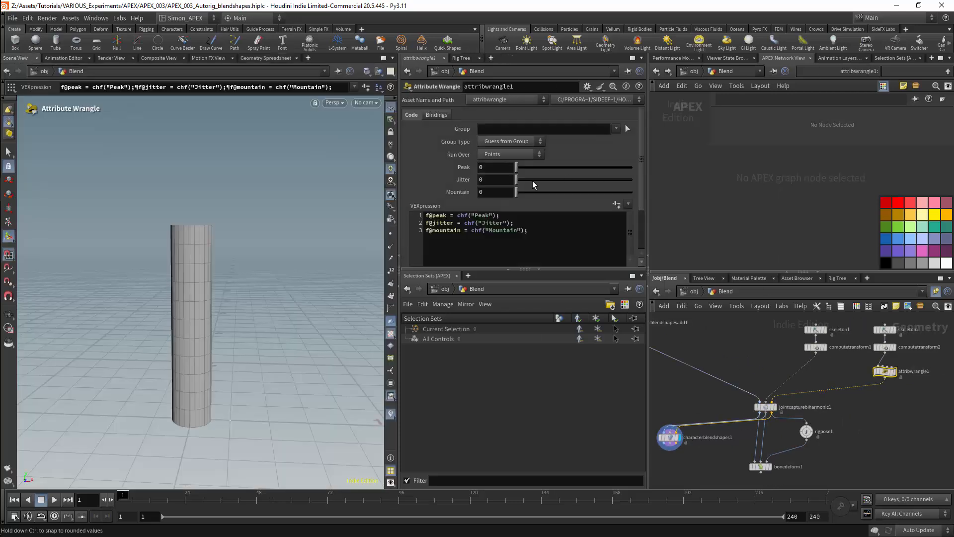
left_click_drag(533, 180, 576, 179)
left_click_drag(534, 192, 594, 192)
left_click_drag(527, 167, 552, 167)
- Set attribwrangle1 to run over Detail (only once)
scroll(731, 370, "down", 3)
middle_click_drag(726, 369, 755, 414)
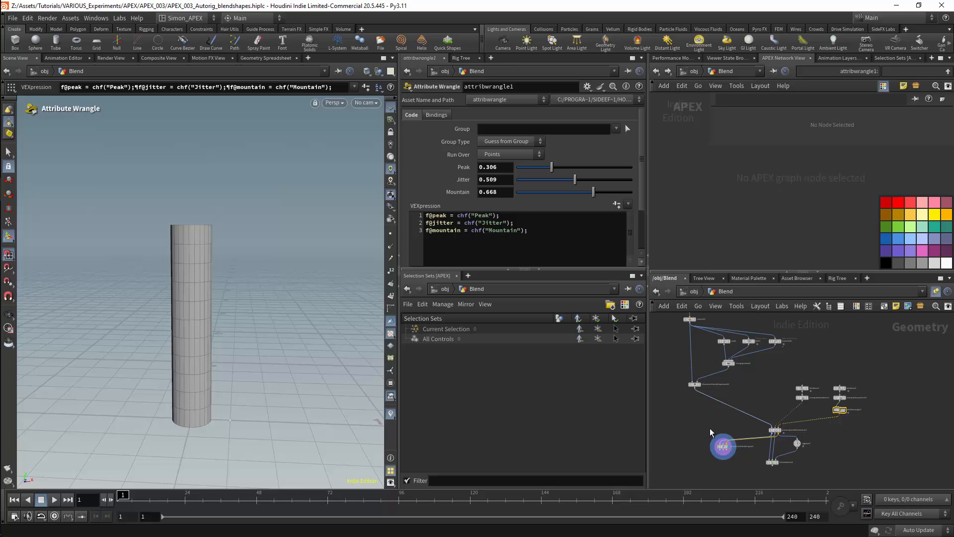
scroll(710, 428, "up", 5)
scroll(725, 343, "down", 3)
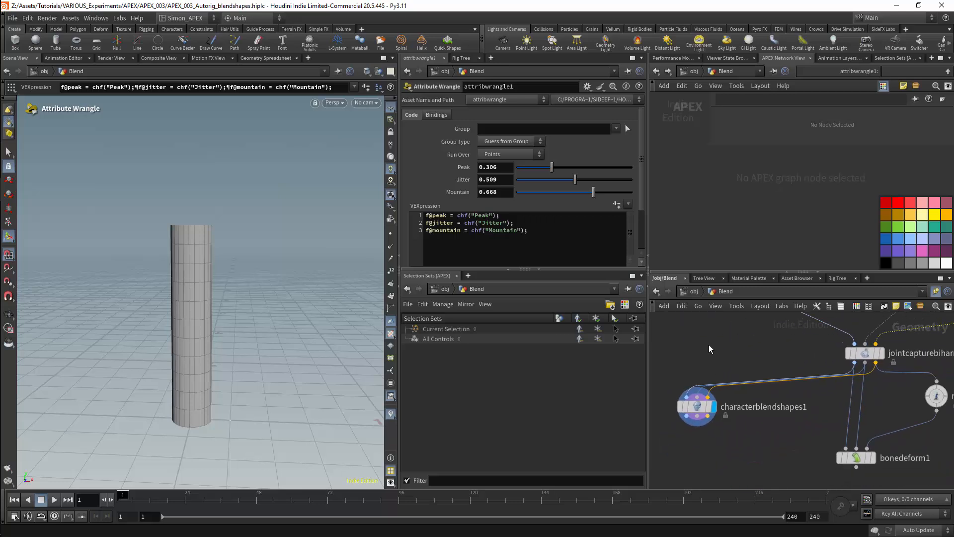
left_click(511, 154)
left_click(506, 173)
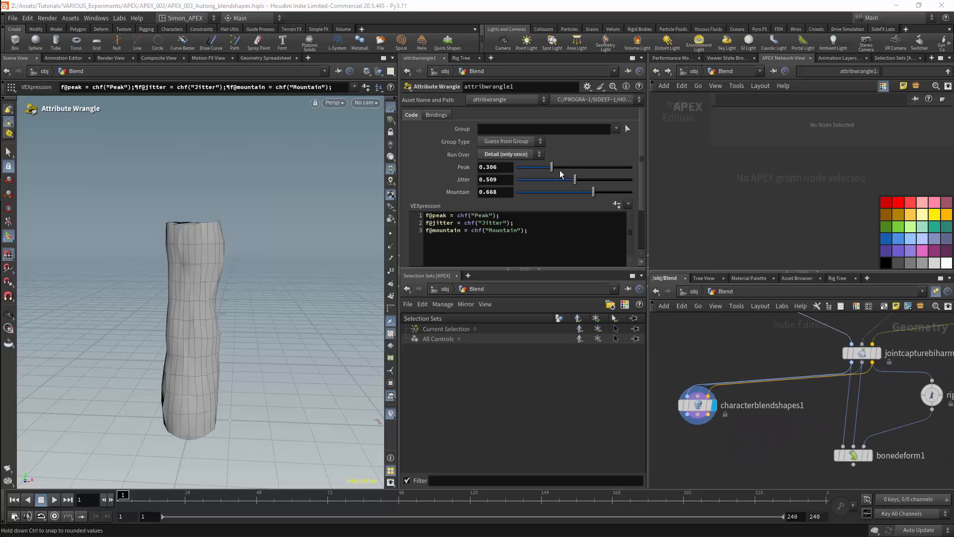
- Set attribwrangle1's Peak to 0.573, Jitter to 0.759 and Mountain to 0.53 while checking the tube's deformation
left_click_drag(552, 167, 525, 179)
left_click_drag(594, 192, 516, 180)
mouse_move(523, 167)
left_mouse_down()
mouse_move(590, 169)
mouse_move(517, 167)
mouse_move(527, 180)
mouse_move(609, 192)
left_mouse_up()
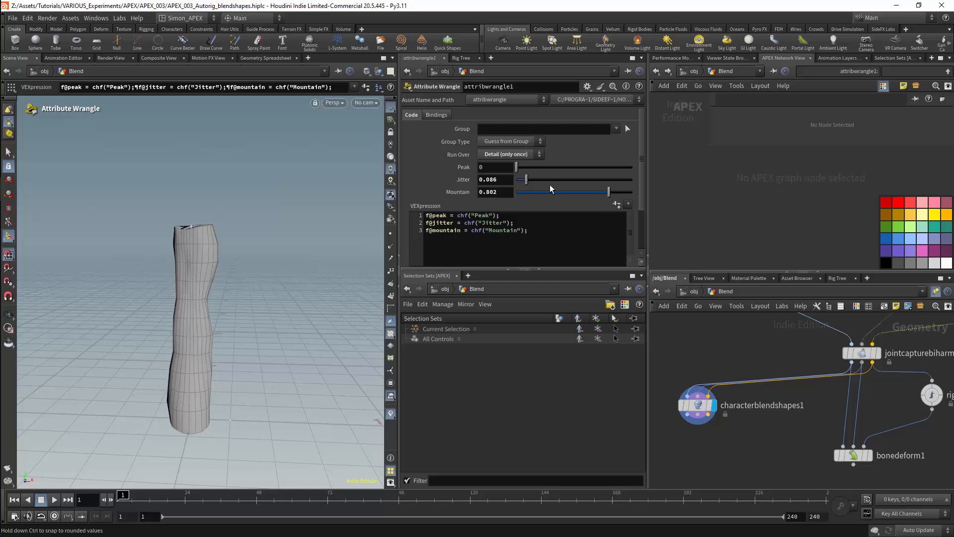
left_click_drag(526, 180, 590, 179)
left_click_drag(520, 171, 603, 179)
left_click_drag(273, 206, 329, 272)
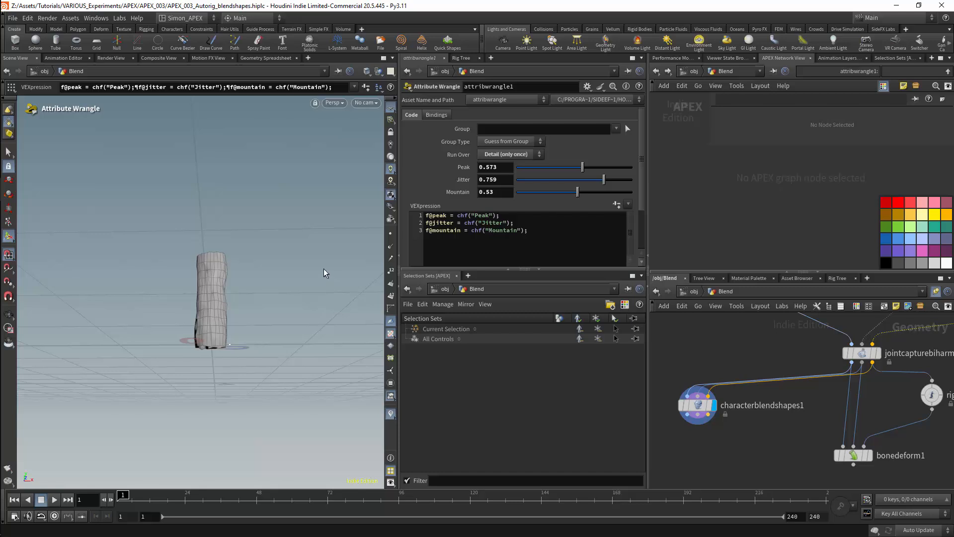
- Delete characterblendshapes1, rigpose1 and bonedeform1 below jointcapturebiharmonic1 and save the scene
scroll(697, 397, "down", 5)
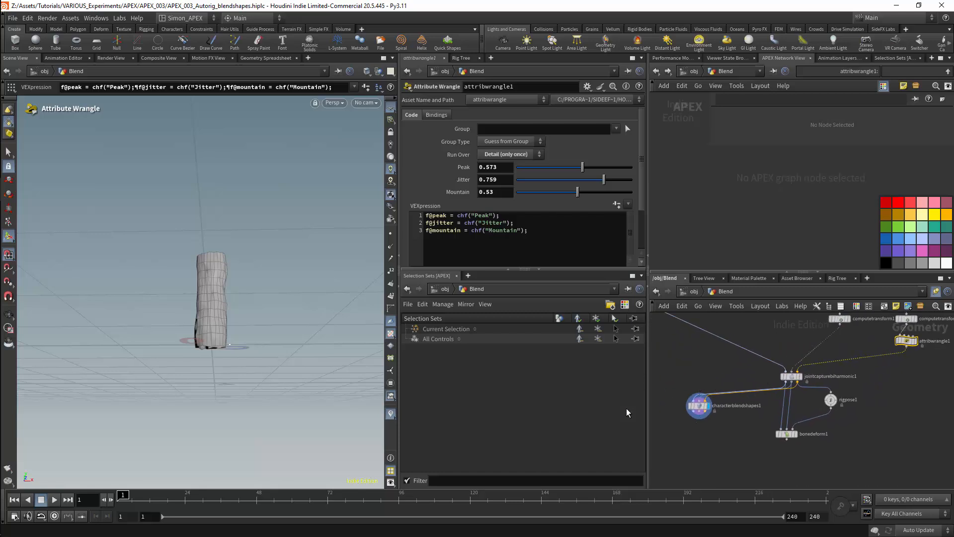
middle_click_drag(874, 408, 893, 398)
left_click_drag(893, 396, 705, 450)
key("Delete")
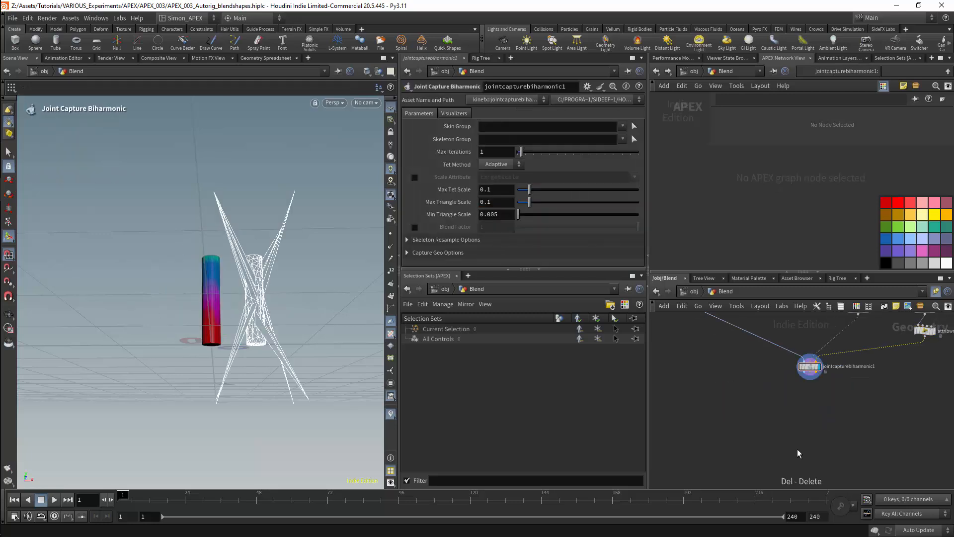
key("ctrl+s")
scroll(801, 435, "up", 3)
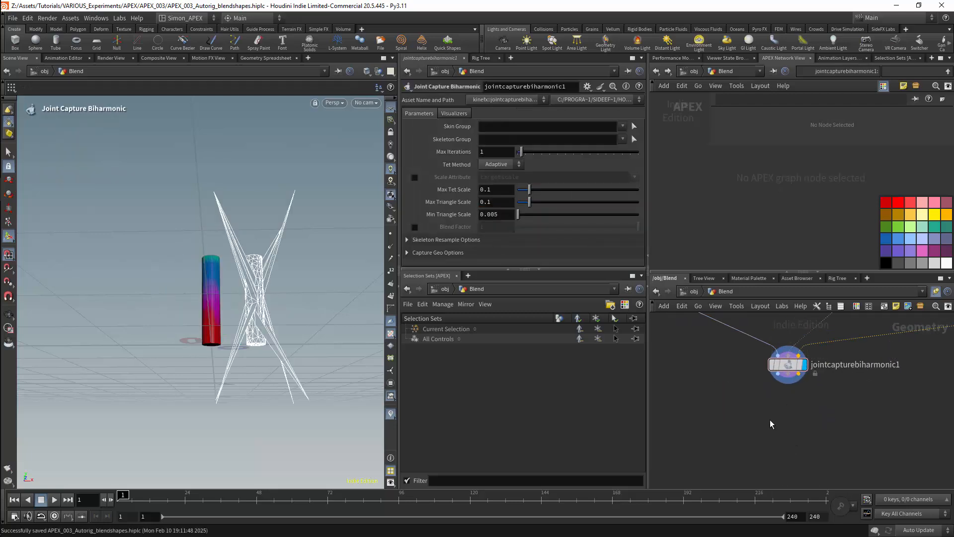
- Add a Pack Folder node below jointcapturebiharmonic1 and wire all three of its outputs into the multi-input
key("Tab")
key("Escape")
key("Tab")
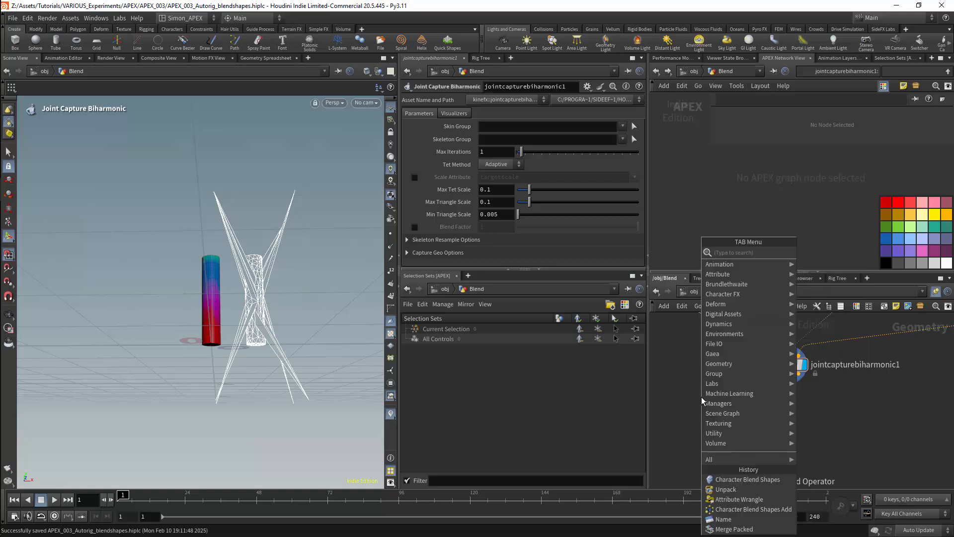
type("pack")
left_click(835, 262)
left_click(778, 450)
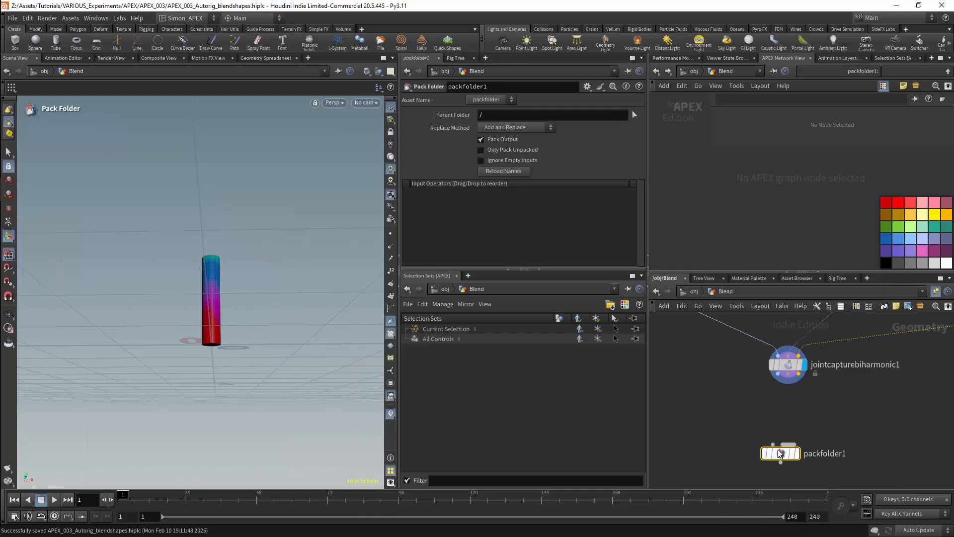
mouse_move(789, 444)
left_mouse_down()
mouse_move(780, 381)
mouse_move(790, 376)
mouse_move(788, 444)
left_mouse_up()
left_click_drag(799, 376, 792, 444)
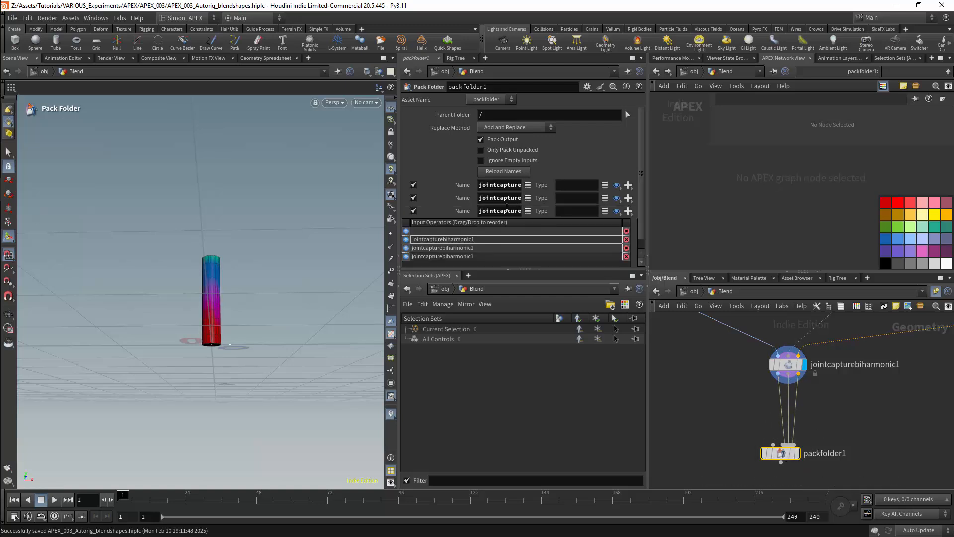
- In packfolder1, name the first input Base with type shp and the second input Base with type skel
double_click(500, 185)
type("Base")
left_click(604, 185)
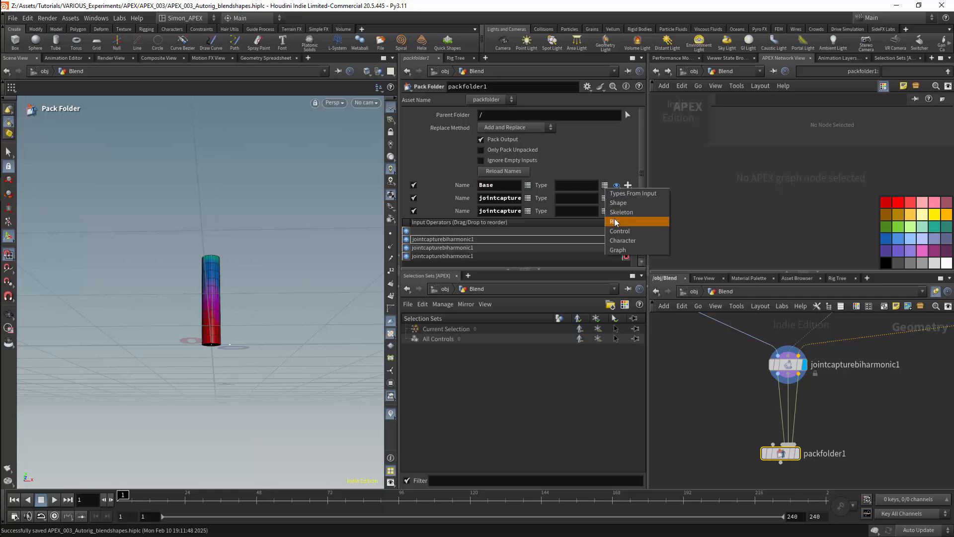
left_click(616, 203)
double_click(500, 198)
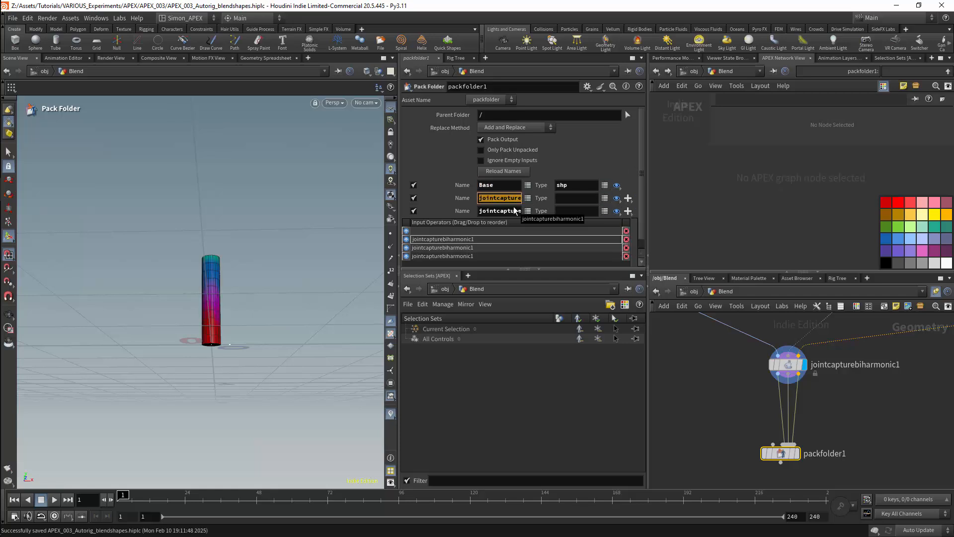
type("Base")
key("Tab")
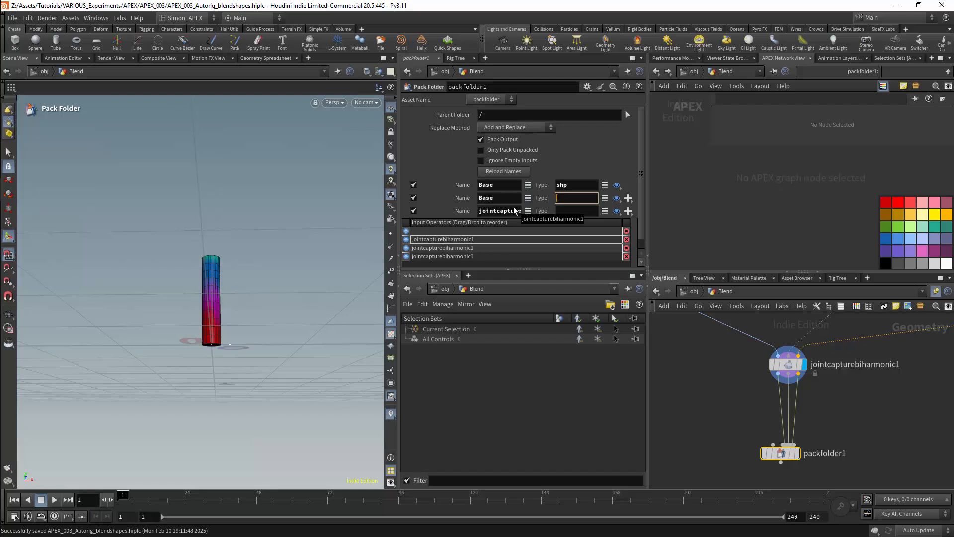
key("Tab")
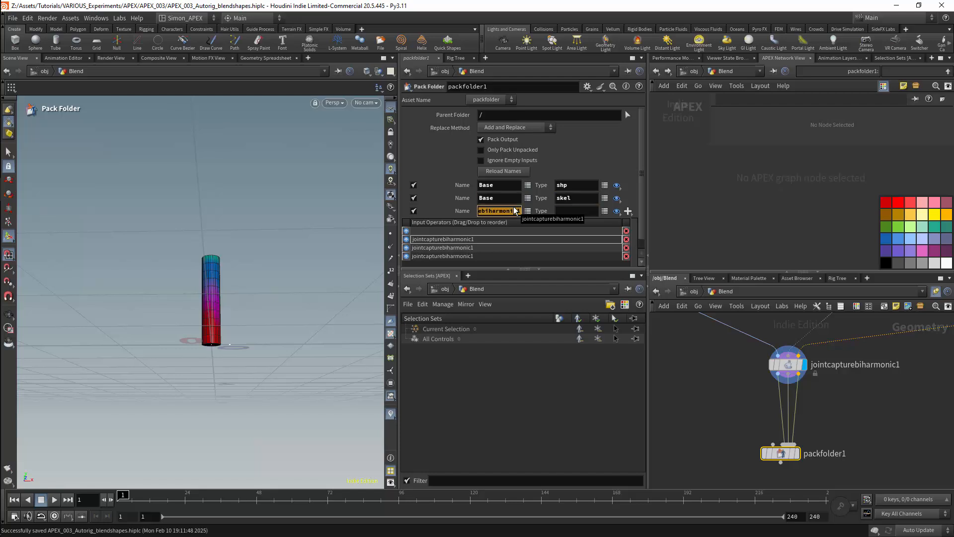
- Name packfolder1's third input Guide with type skel and display packfolder1
type("uid")
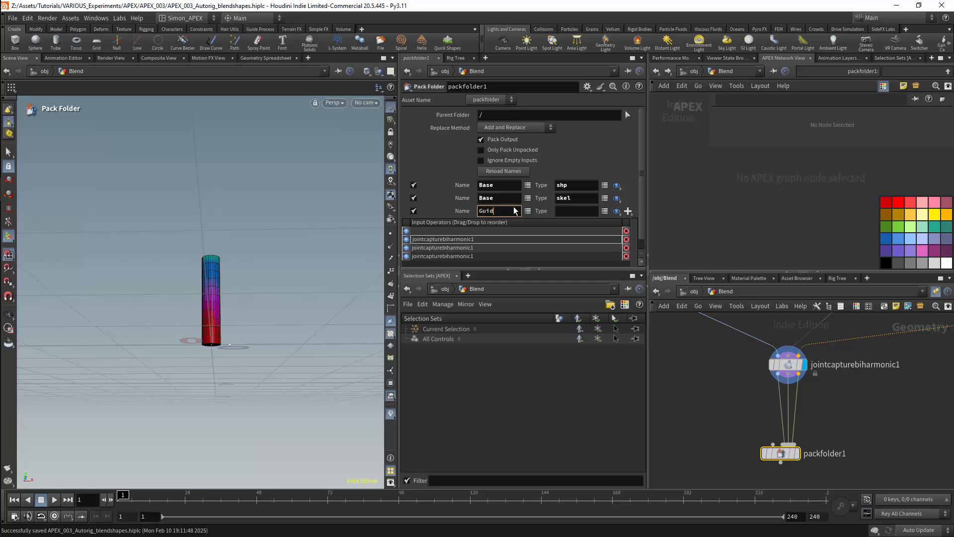
type("e")
key("Tab")
type("skel")
key("Return")
left_click(797, 453)
middle_click_drag(826, 431, 816, 392)
scroll(817, 393, "down", 2)
mouse_move(788, 460)
middle_mouse_down()
mouse_move(788, 416)
mouse_move(784, 451)
middle_mouse_up()
scroll(784, 422, "up", 2)
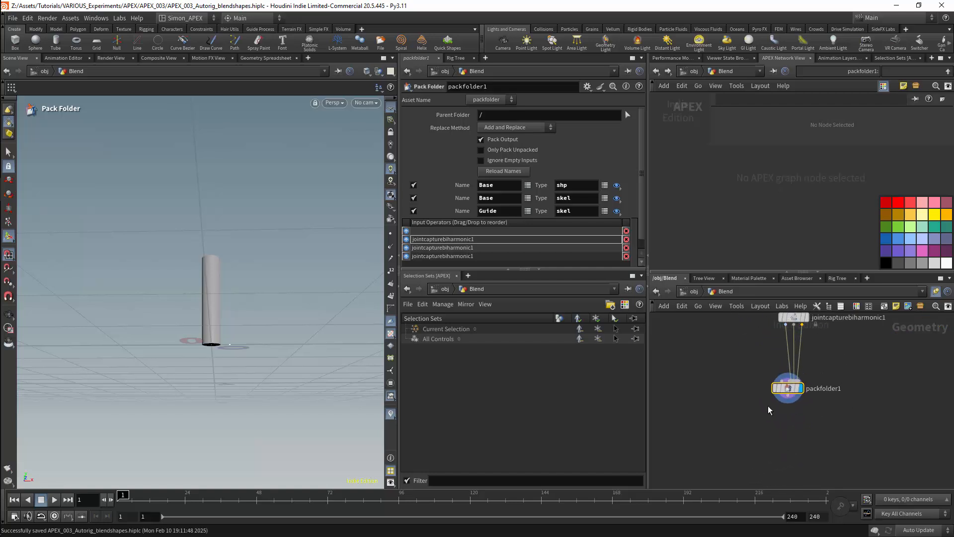
middle_click_drag(771, 409, 758, 444)
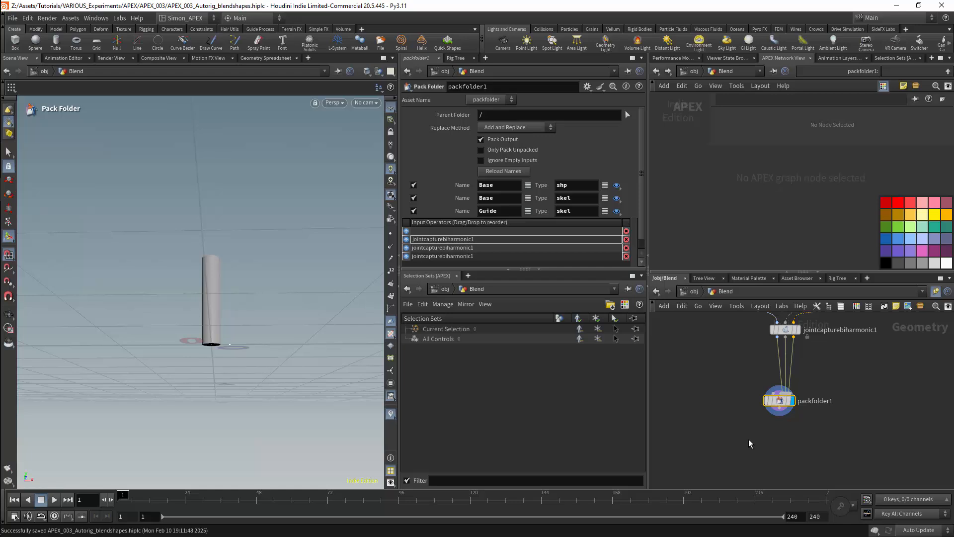
- Add an APEX Autorig Component node below packfolder1, connected to its output, and set its component to fktransform
key("Tab")
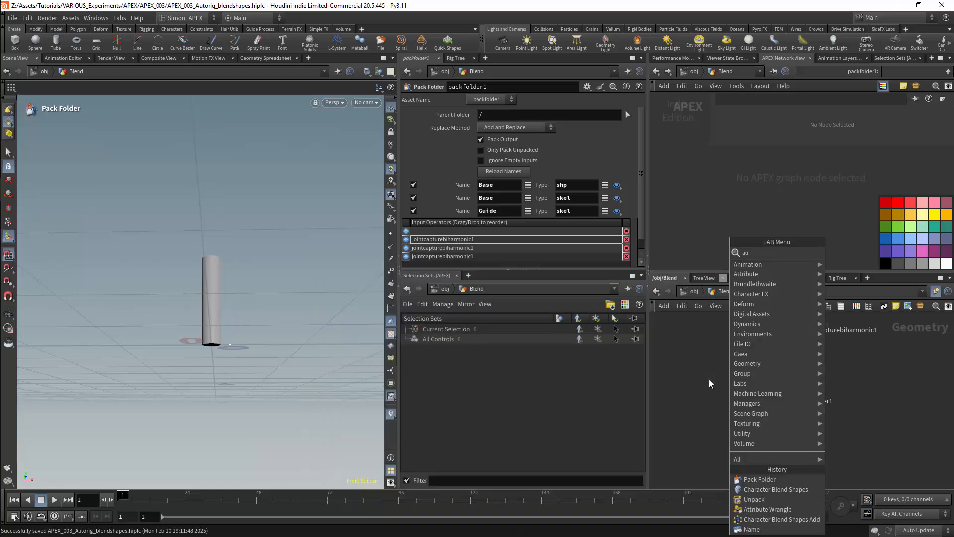
left_click(872, 254)
left_click(766, 458)
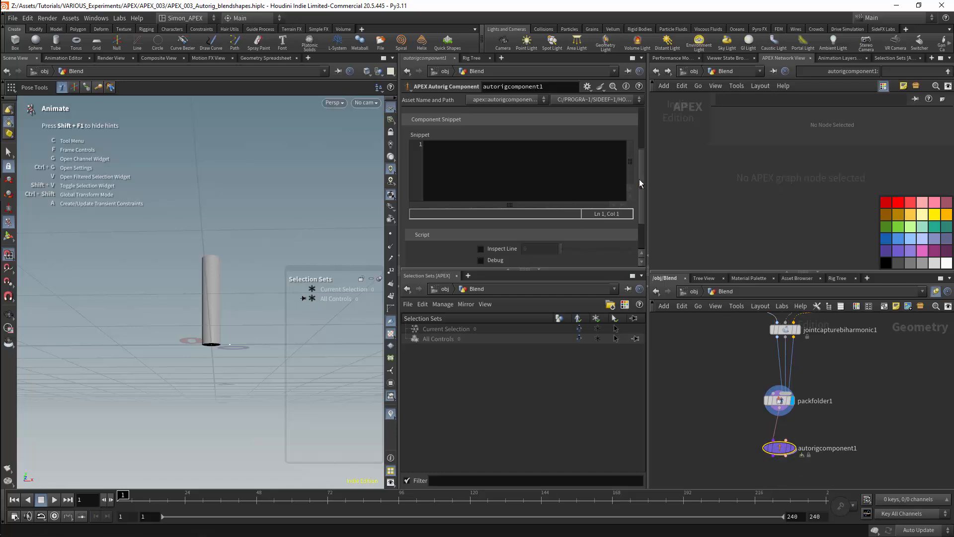
scroll(642, 184, "up", 5)
left_click(512, 115)
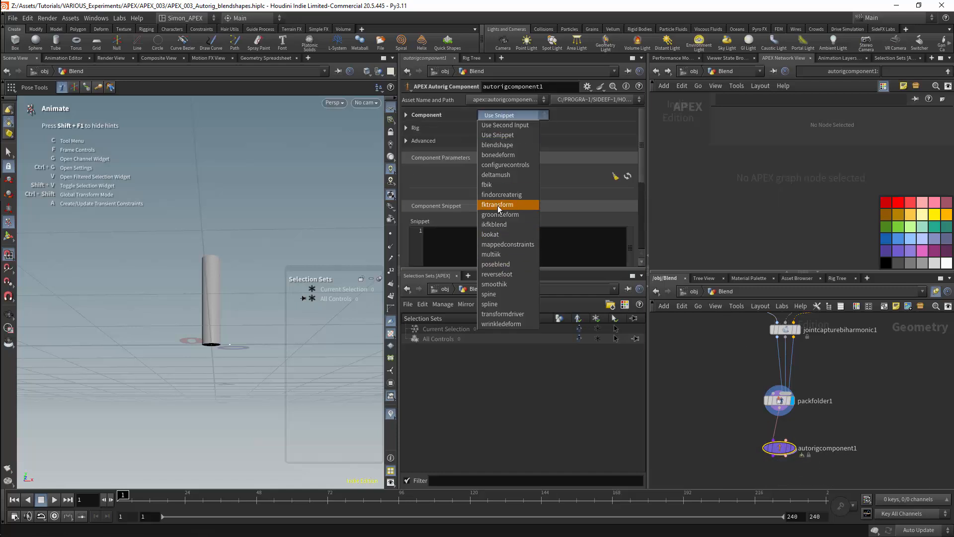
left_click(498, 204)
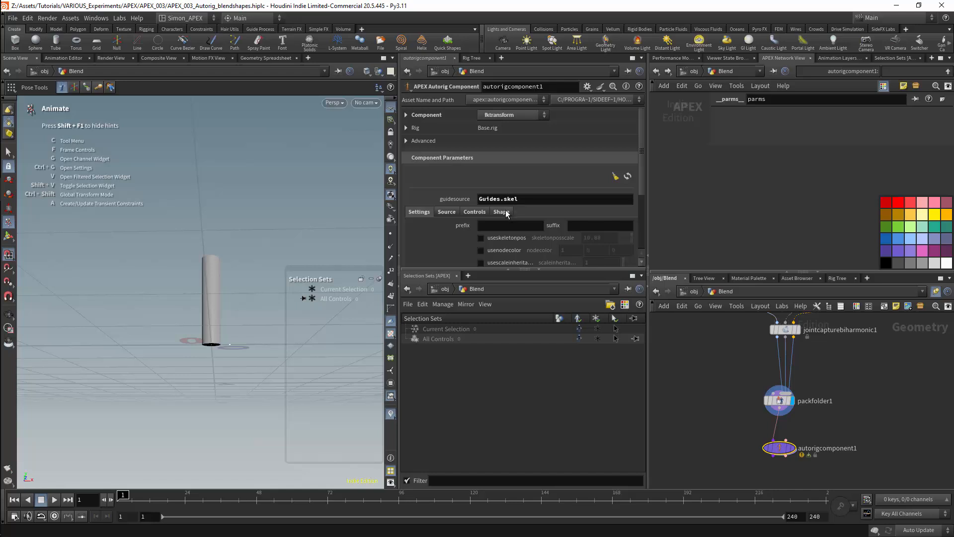
middle_click_drag(799, 446, 802, 389)
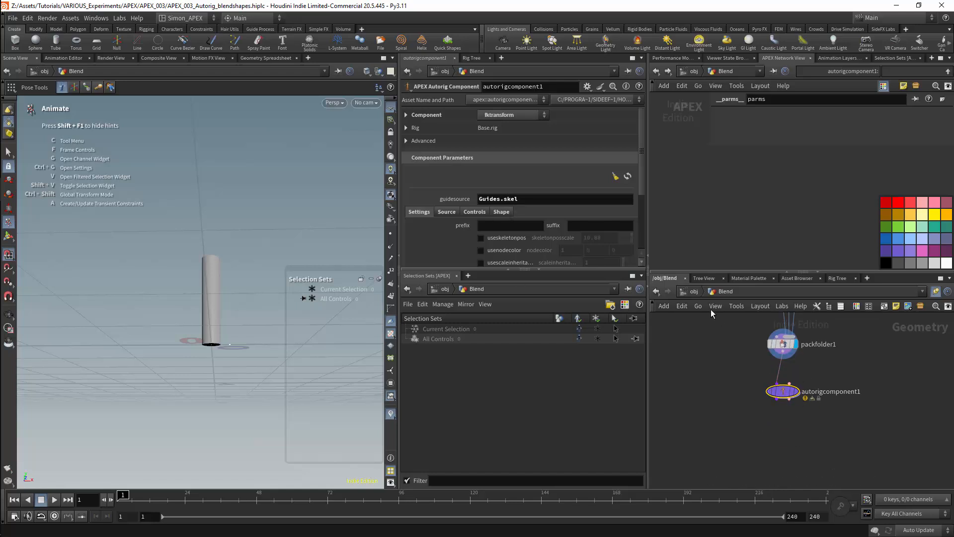
- Rename packfolder1's third input to Guides to match the guidesource Guides.skel, and display autorigcomponent1
left_click_drag(641, 187, 643, 231)
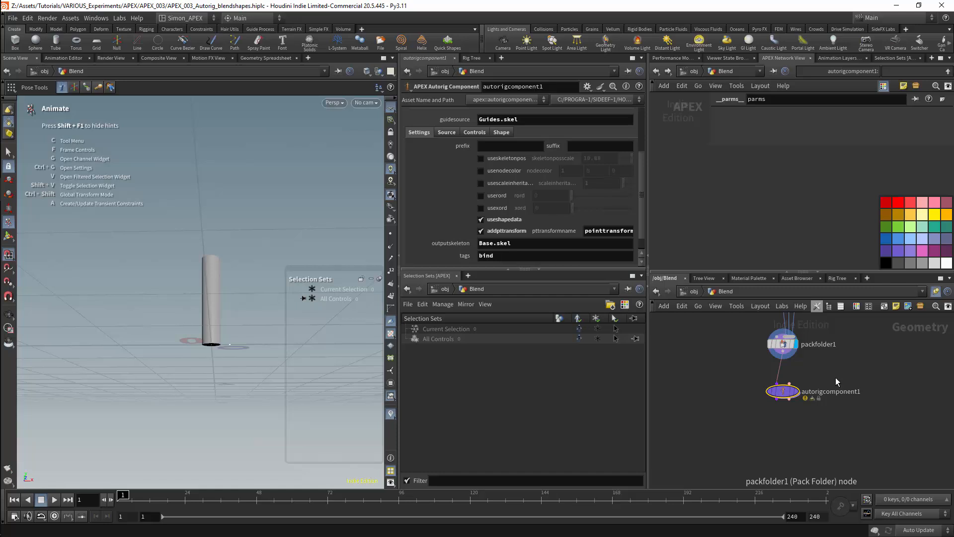
middle_click_drag(836, 377, 830, 409)
left_click(777, 376)
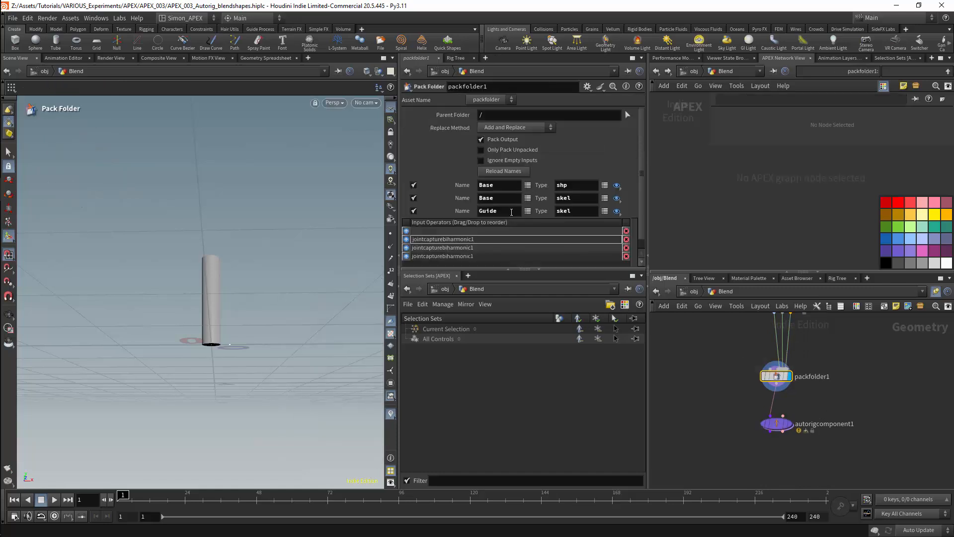
left_click(512, 212)
type("s")
key("Return")
left_click(776, 424)
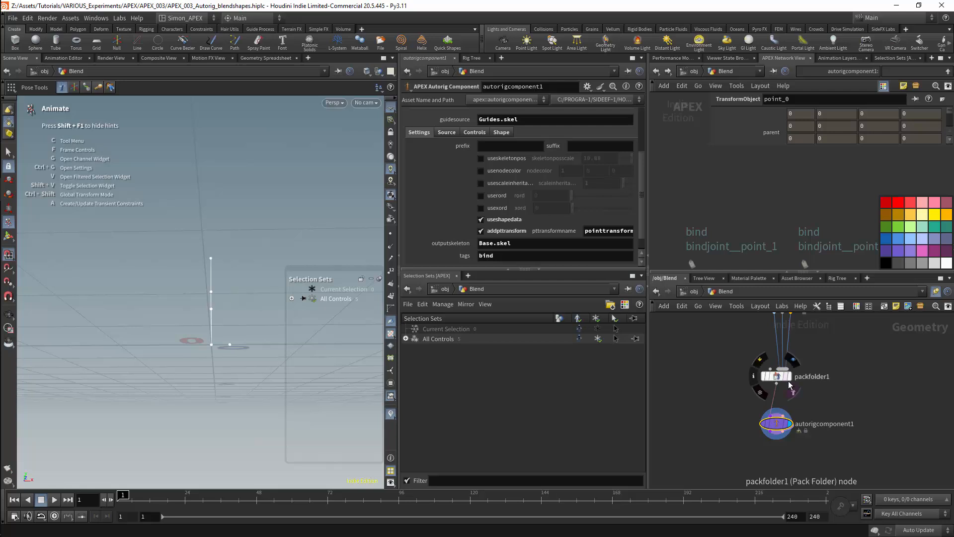
- Review packfolder1's input entries and autorigcomponent1's Source, Controls, Shape and general settings
middle_click_drag(819, 342, 827, 400)
left_click(785, 435)
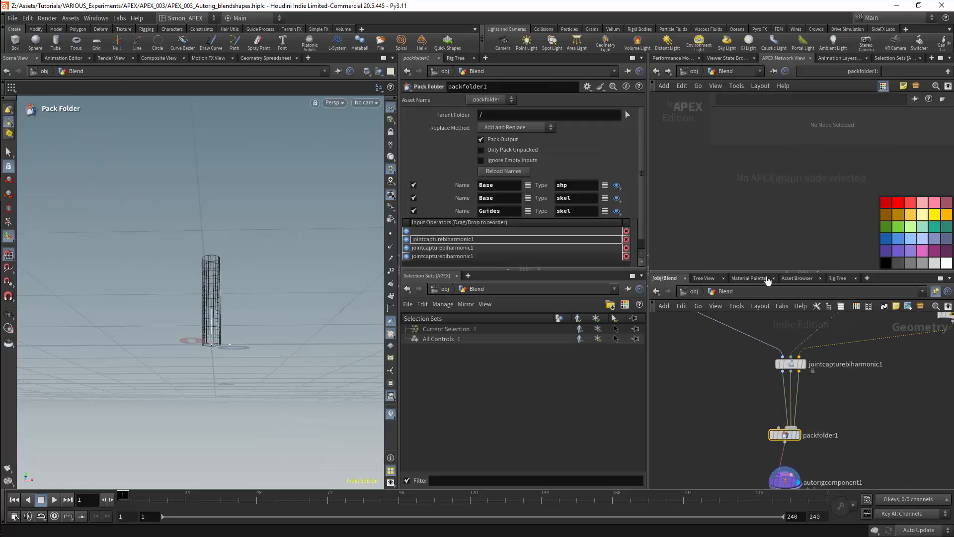
middle_click_drag(832, 479, 835, 433)
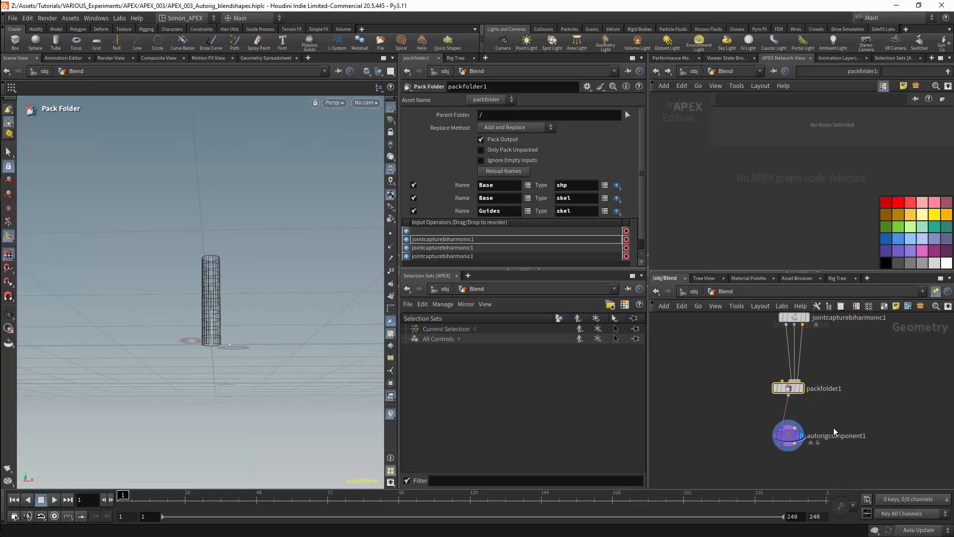
left_click(789, 436)
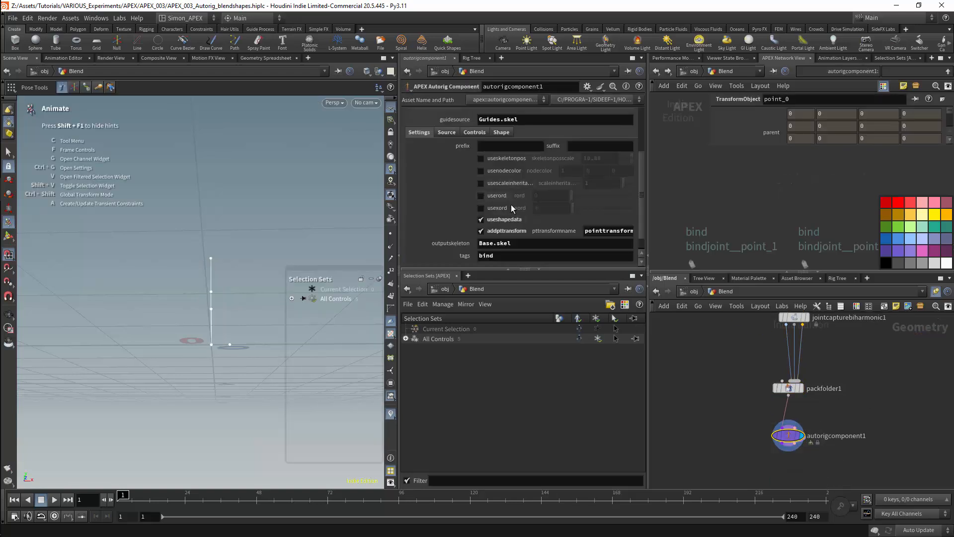
left_click(446, 133)
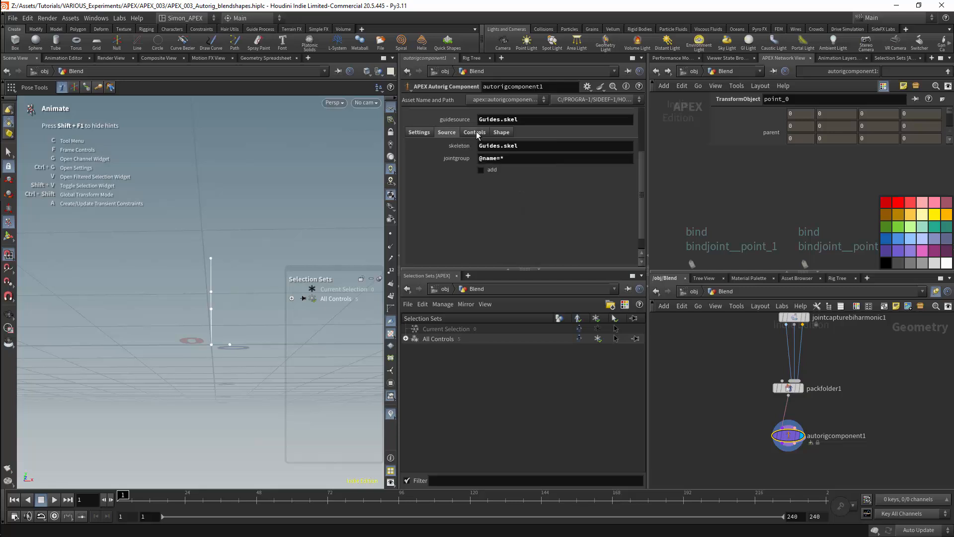
left_click(475, 133)
left_click(502, 132)
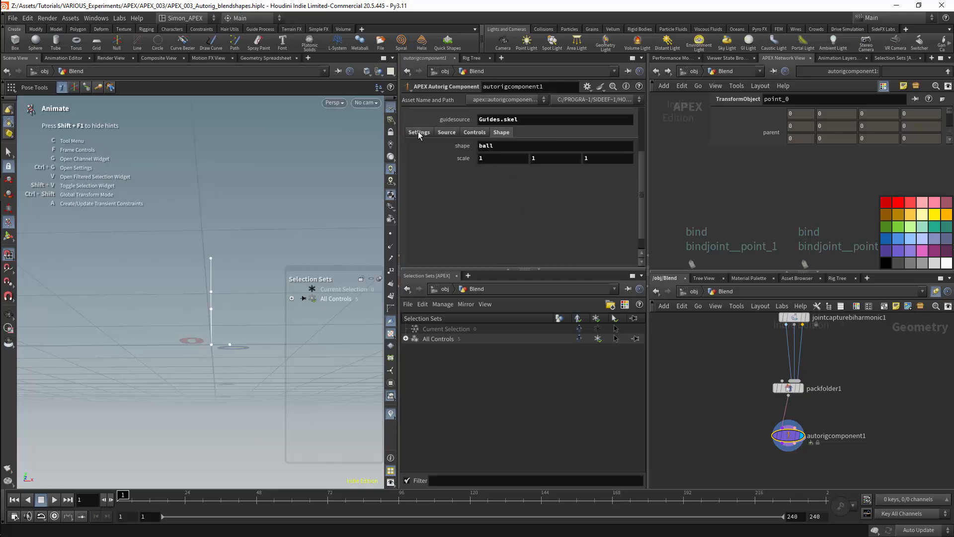
left_click(420, 133)
- Set autorigcomponent1's control shape to box with a scale of 3, 3, 3 and inspect the controls
left_click(501, 133)
double_click(503, 147)
type("box")
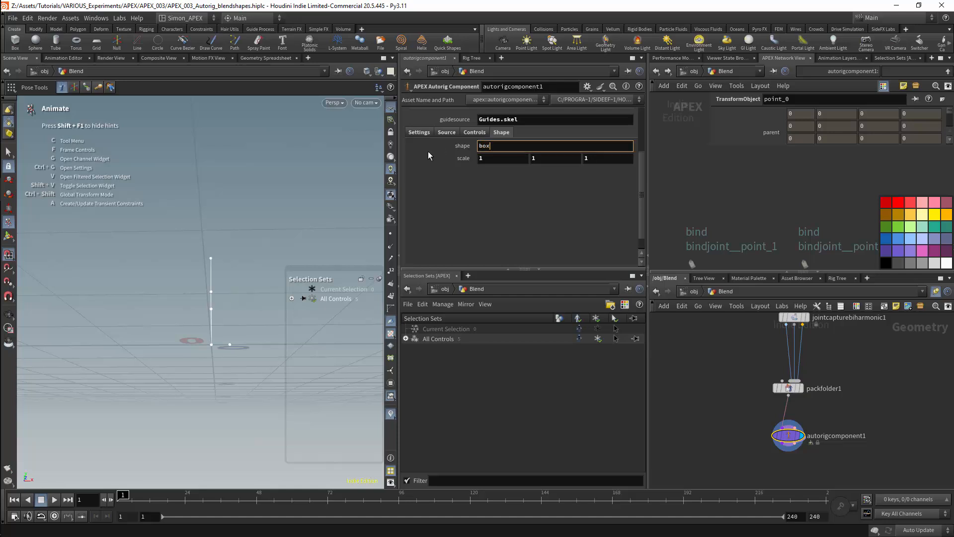
key("Tab")
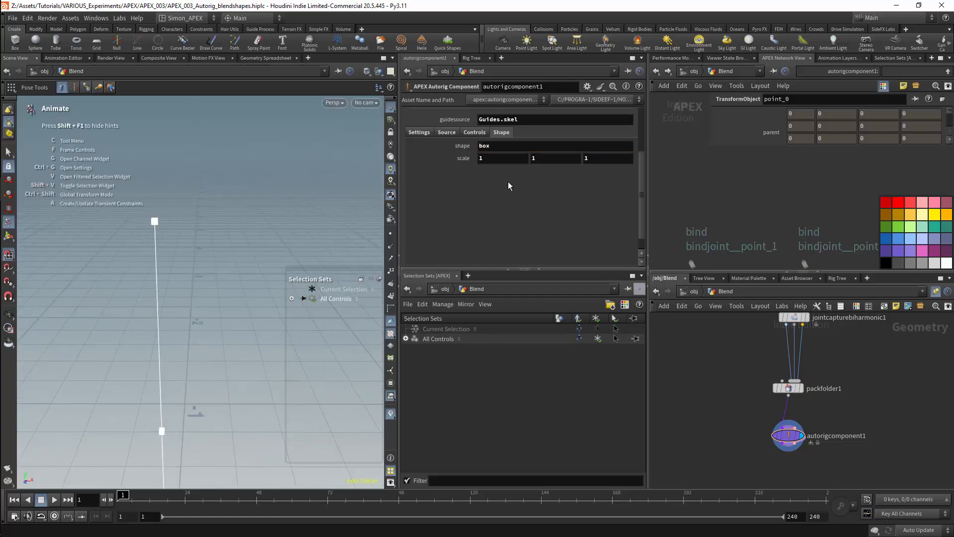
type("3")
key("Tab")
type("3")
key("Tab")
type("3")
key("Tab")
mouse_move(293, 228)
left_mouse_down("alt")
mouse_move(249, 226)
mouse_move(279, 221)
left_mouse_up("alt")
scroll(279, 222, "down", 4)
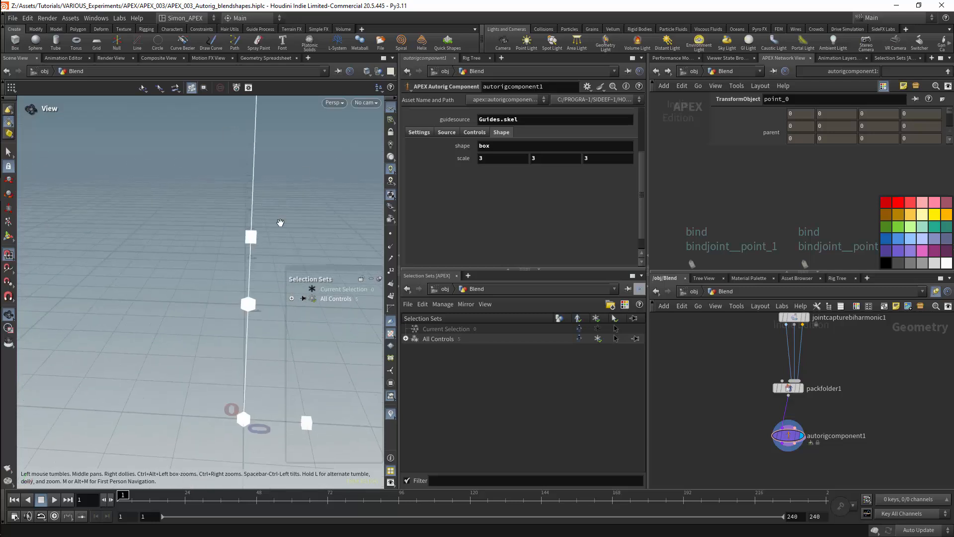
- Try cross as autorigcomponent1's control shape and inspect the controls
type("cross")
key("Return")
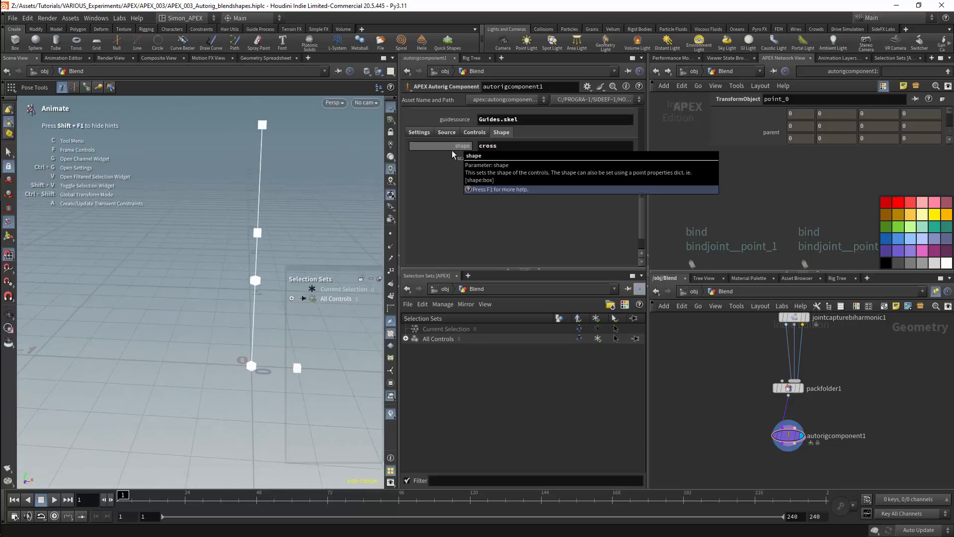
left_click_drag(263, 246, 283, 238, "alt")
- Set autorigcomponent1's control shape back to ball with a scale of 1, 1, 1
left_click_drag(501, 146, 414, 151)
type("ball")
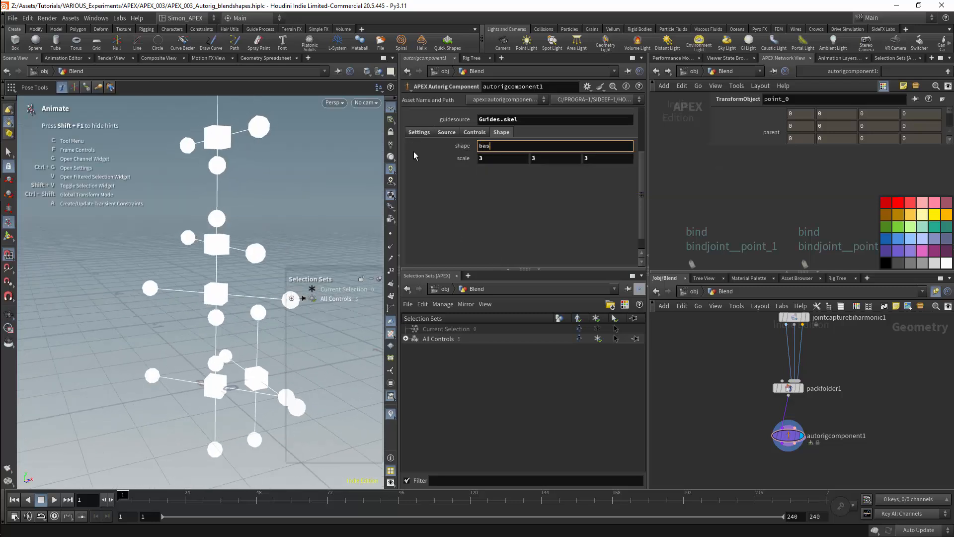
key("Return")
key("Tab")
type("1")
key("Tab")
type("1")
key("Tab")
type("1")
key("Return")
- Add an APEX Scene Animate node below autorigcomponent1 to preview the rig
middle_click_drag(728, 413, 732, 339)
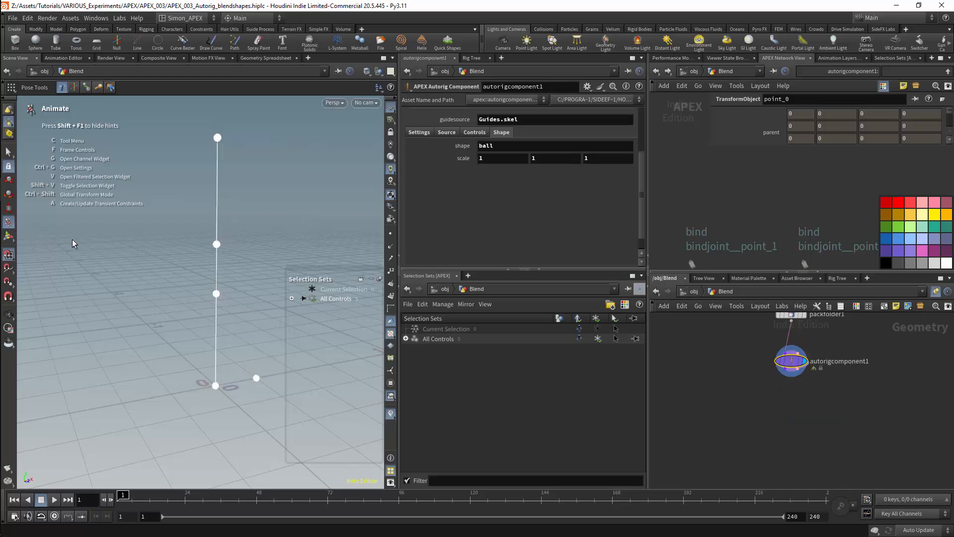
key("Tab")
type("anima")
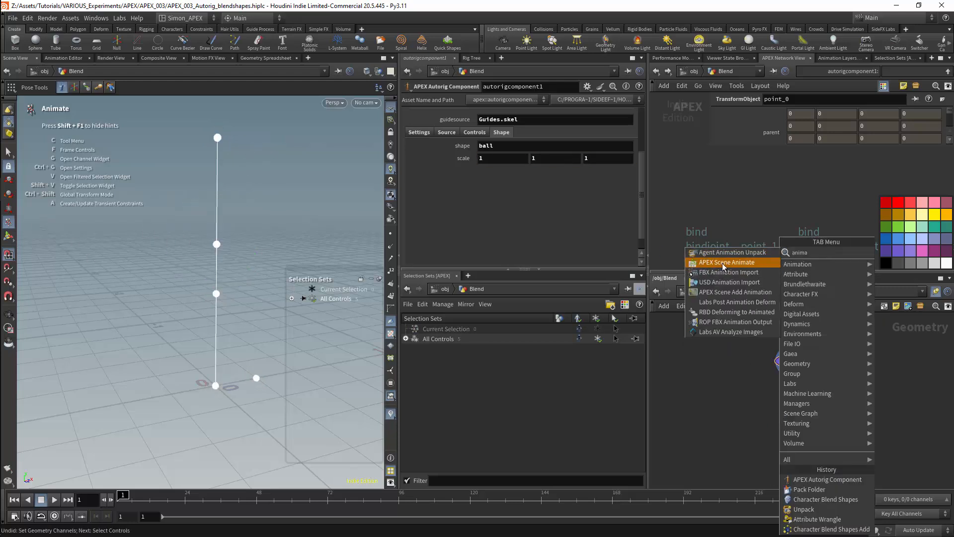
left_click(726, 262)
- Rotate the upper-middle control slightly to test the rig, then select both middle controls
left_click(216, 243)
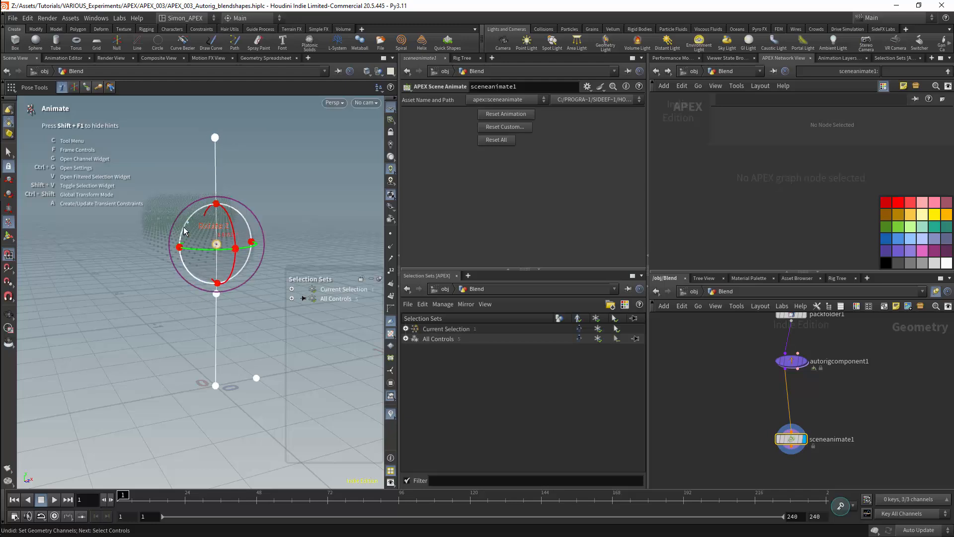
left_click_drag(184, 226, 183, 224)
left_click(216, 293)
left_click(216, 243)
left_click(216, 293, "shift")
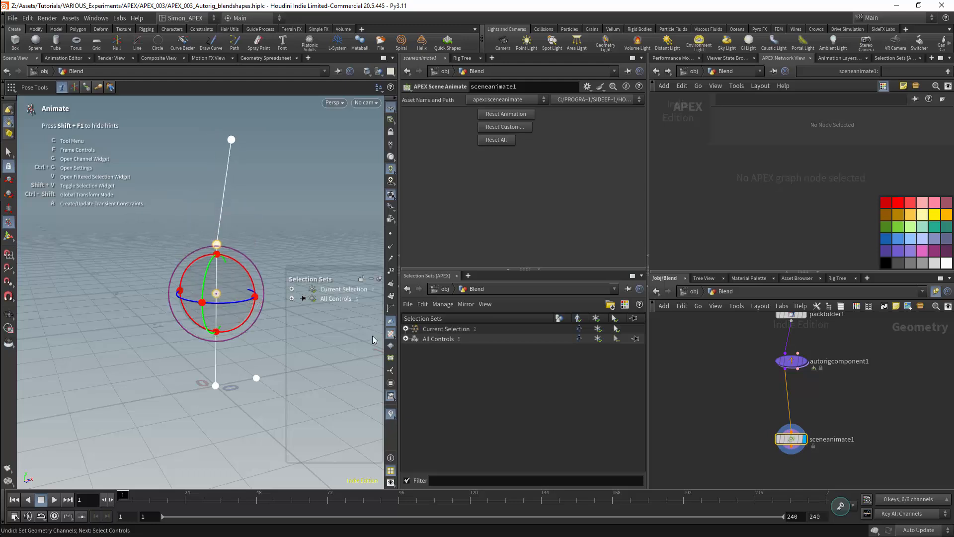
- Add an Unpack Folder node and connect it to autorigcomponent1's output
key("Tab")
type("unpack")
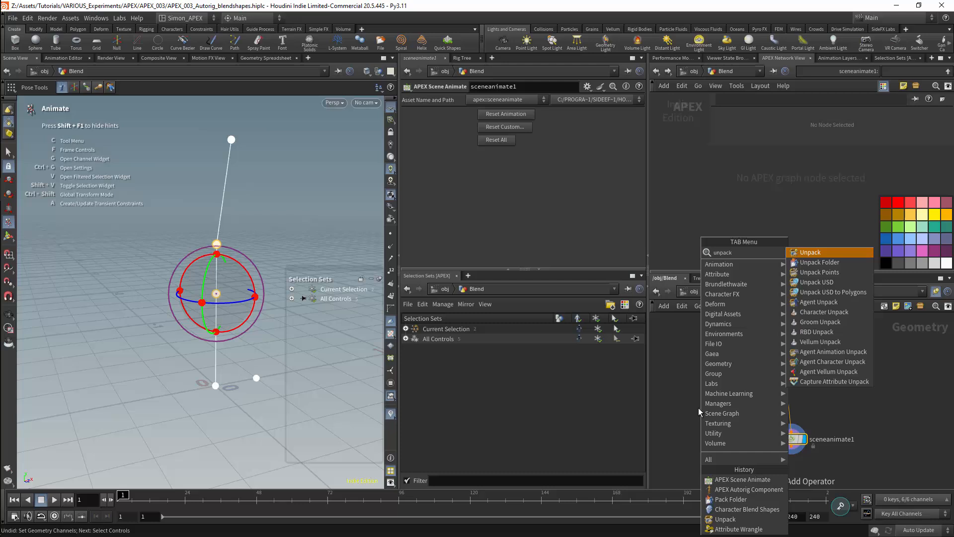
left_click(821, 262)
left_click(709, 412)
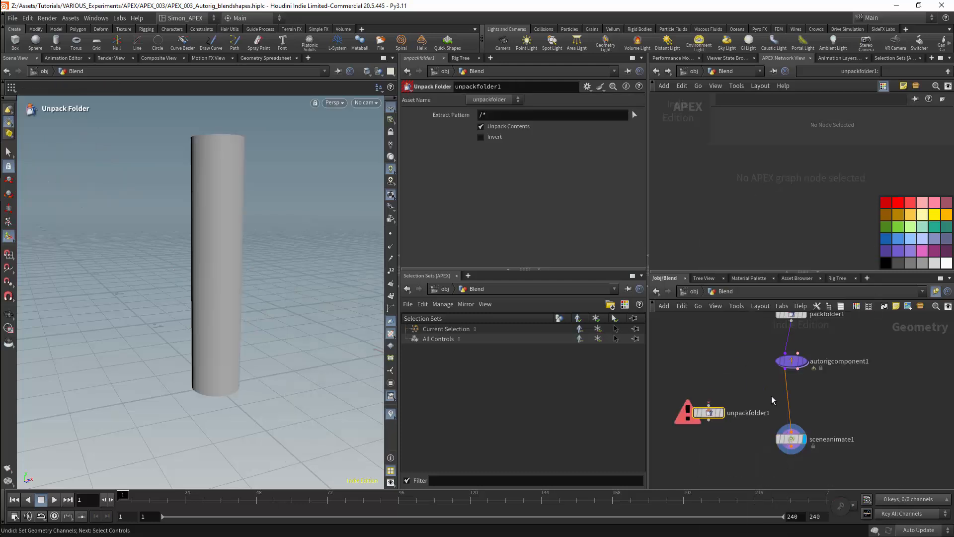
left_click_drag(786, 374, 709, 404)
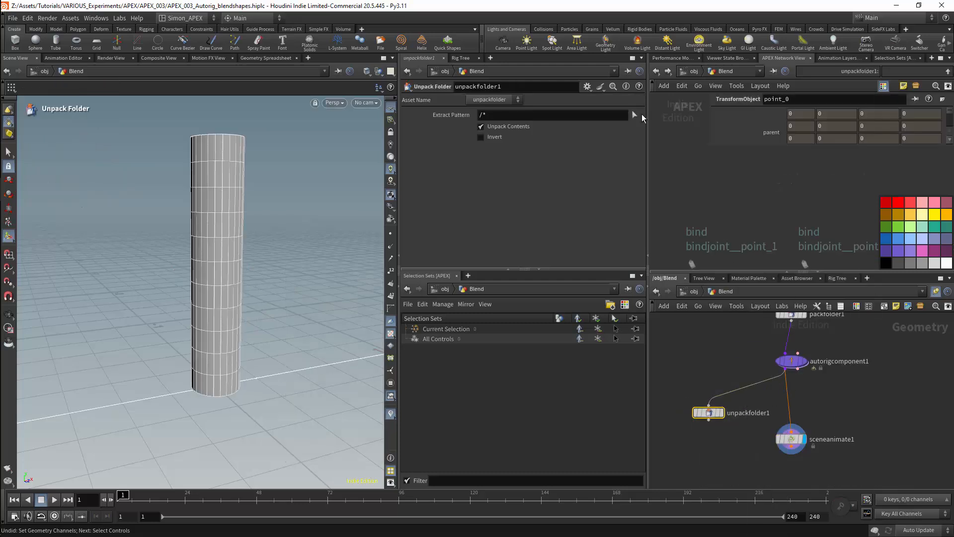
- Set unpackfolder1's Extract Pattern to Base.rig by picking it from the packed folder tree
left_click(635, 115)
left_click(406, 119)
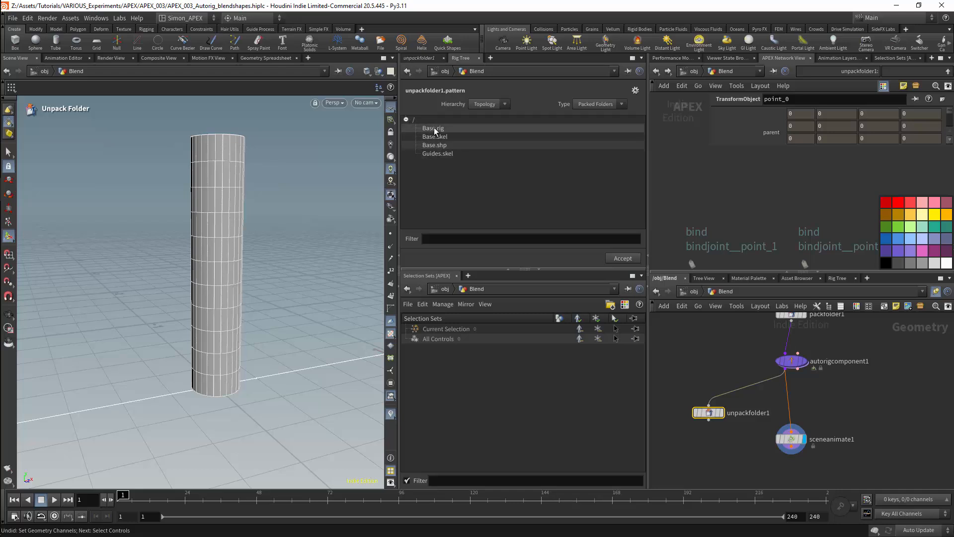
scroll(837, 366, "down", 8)
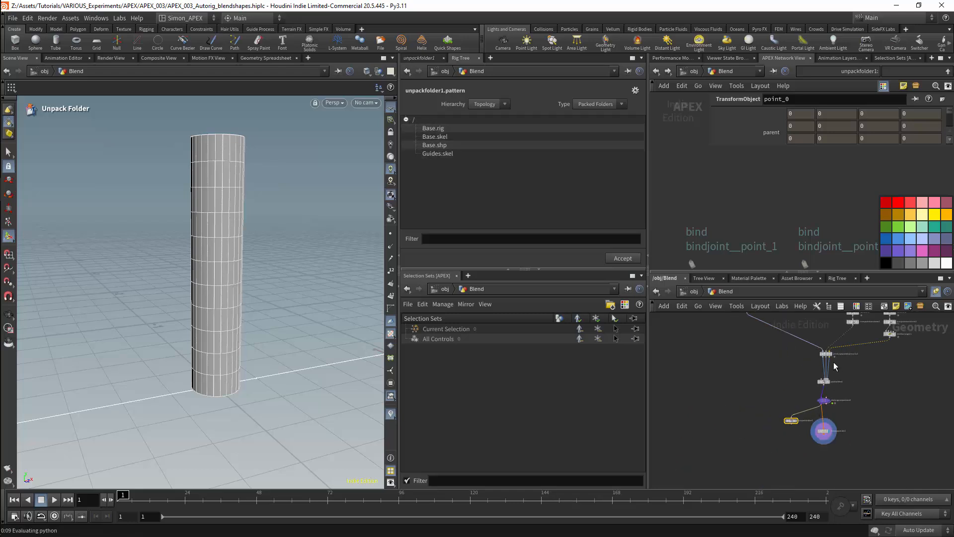
middle_click_drag(839, 375, 829, 335)
left_click_drag(841, 338, 809, 365)
left_click_drag(873, 336, 844, 381)
left_click(758, 454)
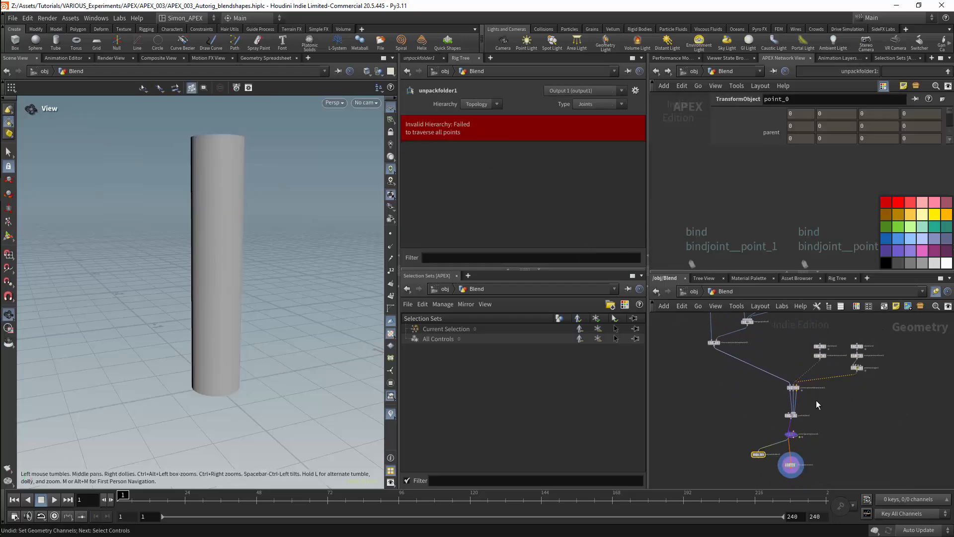
left_click(421, 59)
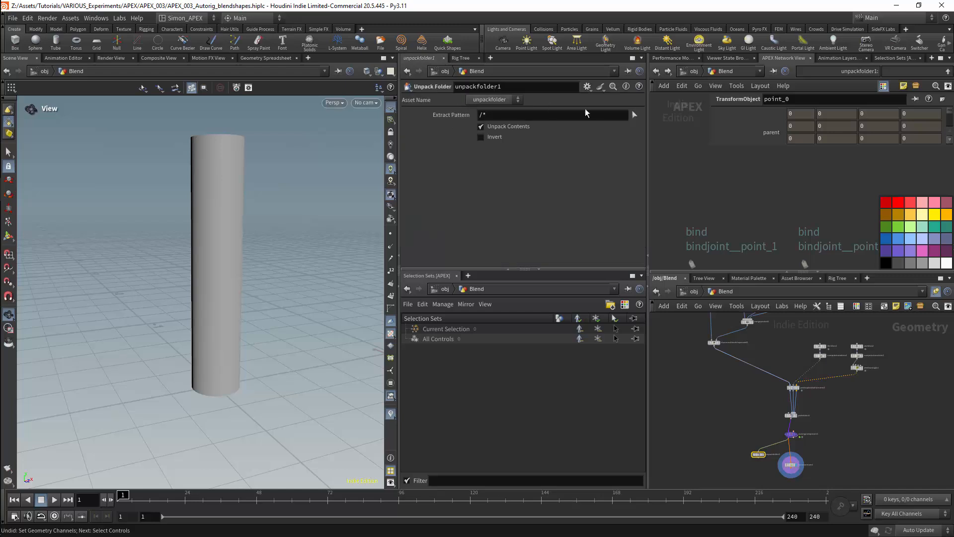
left_click(635, 115)
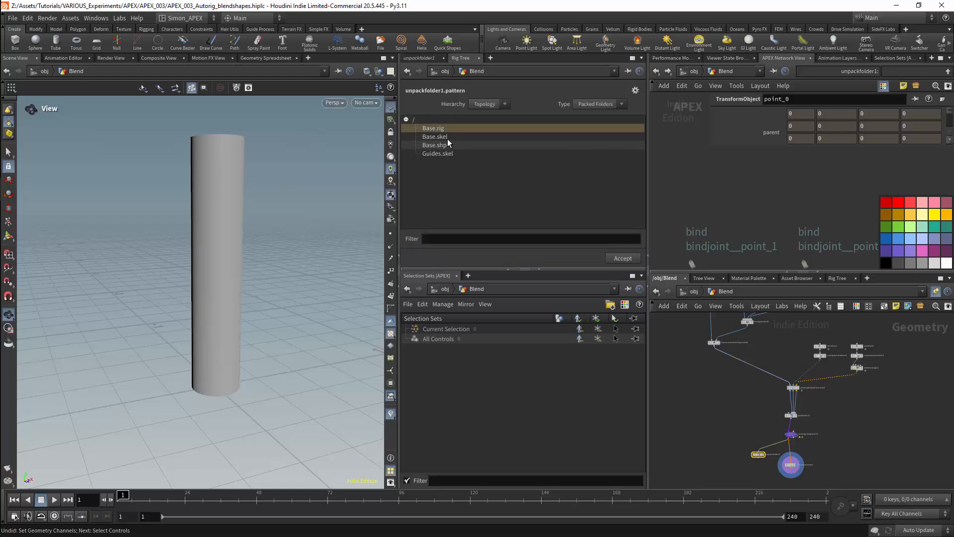
left_click(623, 258)
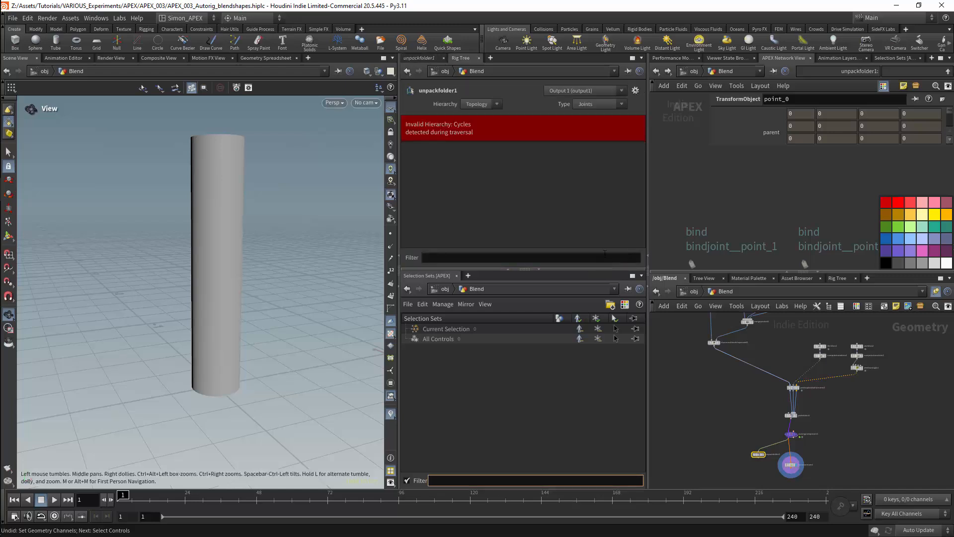
left_click(422, 58)
- Move the point and pointtransform nodes apart in the APEX network to inspect the rig graph's wiring
middle_click_drag(724, 404, 712, 373)
scroll(761, 190, "down", 8)
mouse_move(796, 239)
middle_mouse_down()
mouse_move(807, 196)
mouse_move(779, 240)
middle_mouse_up()
scroll(769, 219, "up", 2)
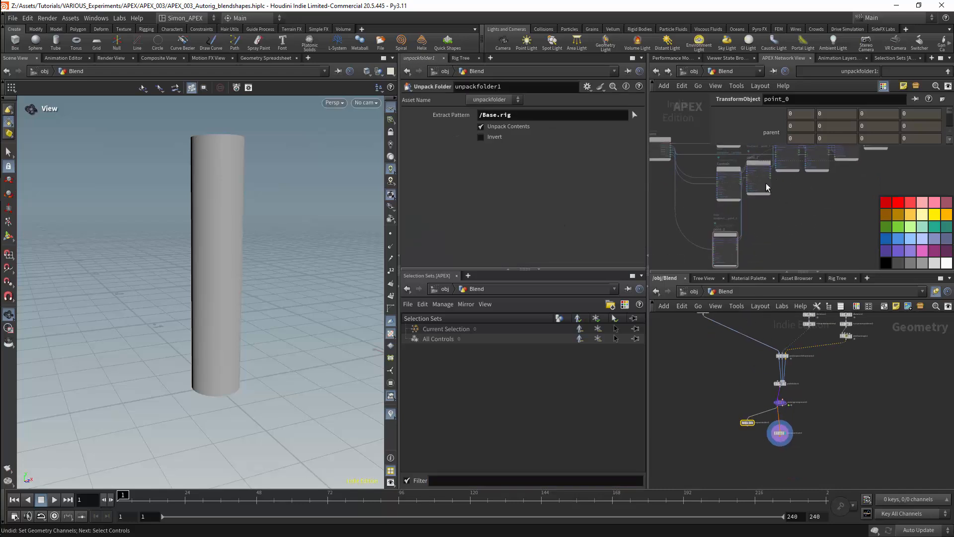
left_click_drag(766, 187, 769, 214)
left_click_drag(787, 157, 787, 215)
left_click_drag(820, 168, 822, 225)
left_click_drag(851, 155, 847, 243)
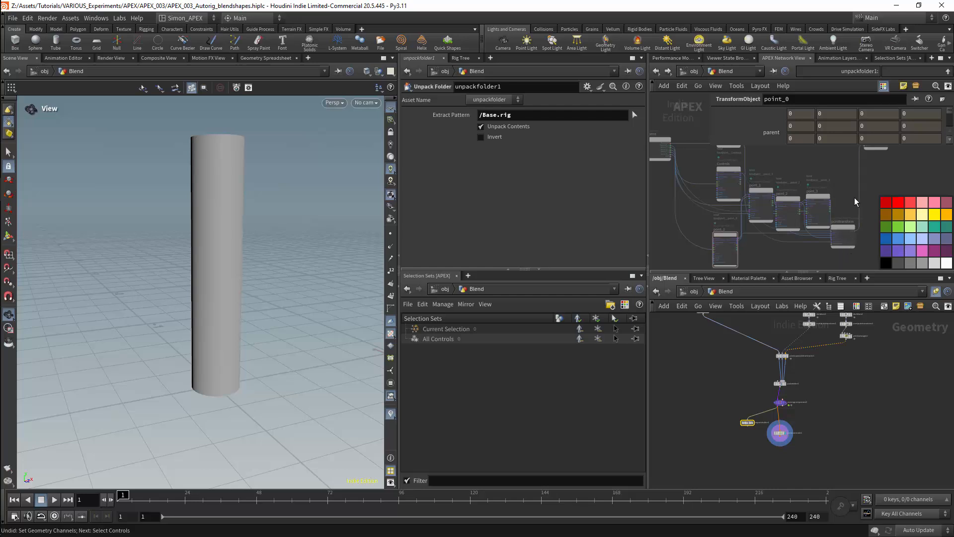
- Enlarge the APEX network pane and spread out Controls and point_0 to point_3 to trace their connections
key("ctrl+b")
middle_click_drag(608, 265, 801, 246)
scroll(694, 293, "up", 4)
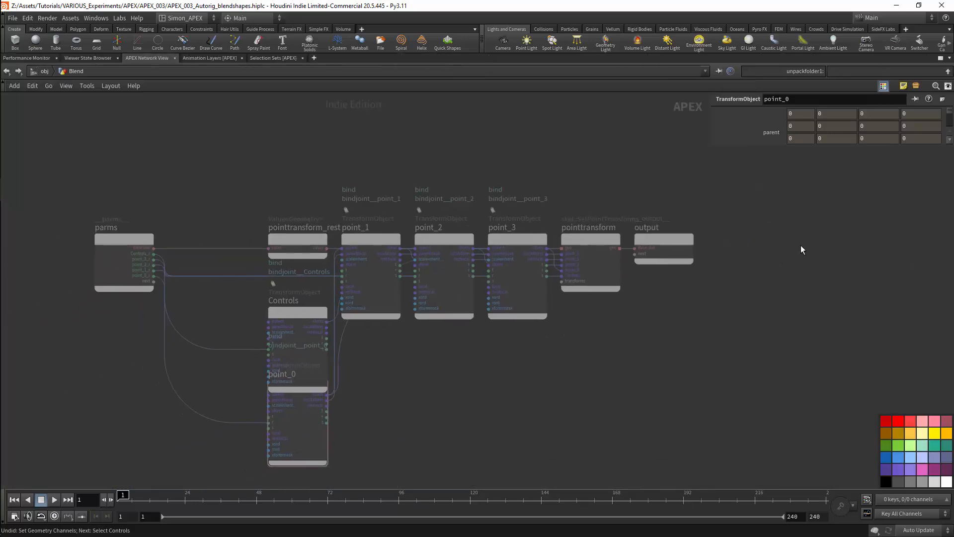
left_click_drag(294, 403, 294, 453)
left_click_drag(372, 283, 372, 412)
left_click_drag(431, 302, 444, 405)
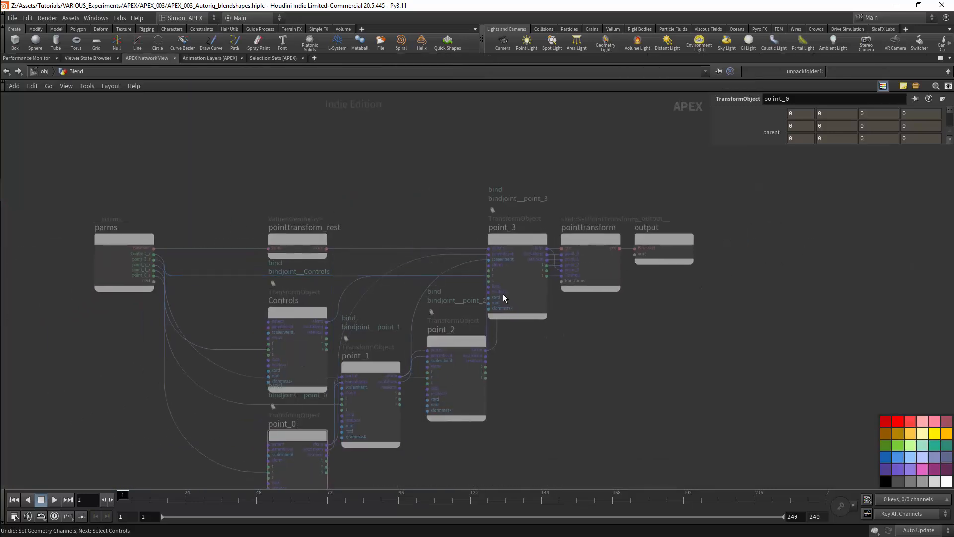
left_click(503, 298)
key("Escape")
left_click_drag(519, 242, 551, 353)
left_click_drag(445, 340, 444, 358)
left_click_drag(297, 311, 290, 304)
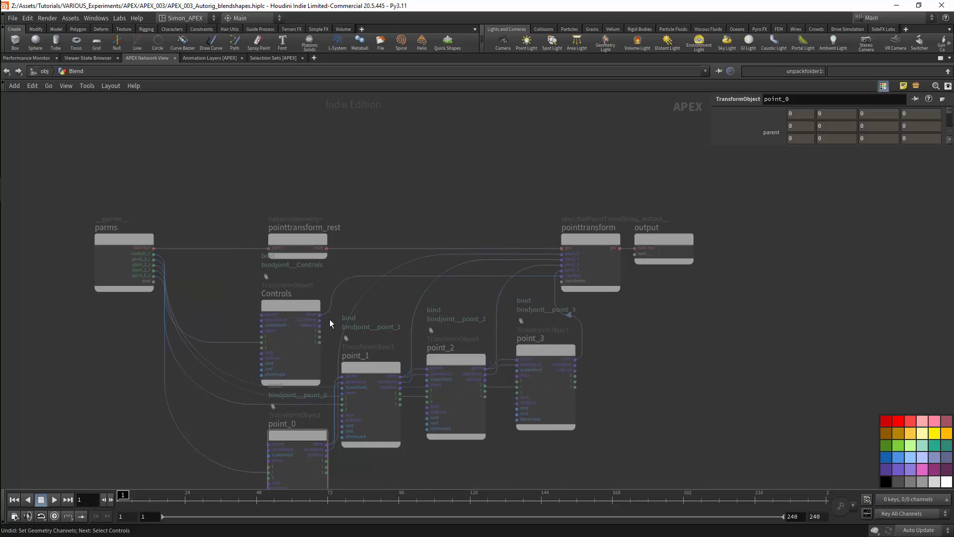
- Arrange point_0 to point_3 as an ascending staircase to show the joint hierarchy, and restore the full pane layout
scroll(330, 319, "down", 3)
left_click_drag(325, 366, 321, 354)
left_click_drag(384, 311, 385, 354)
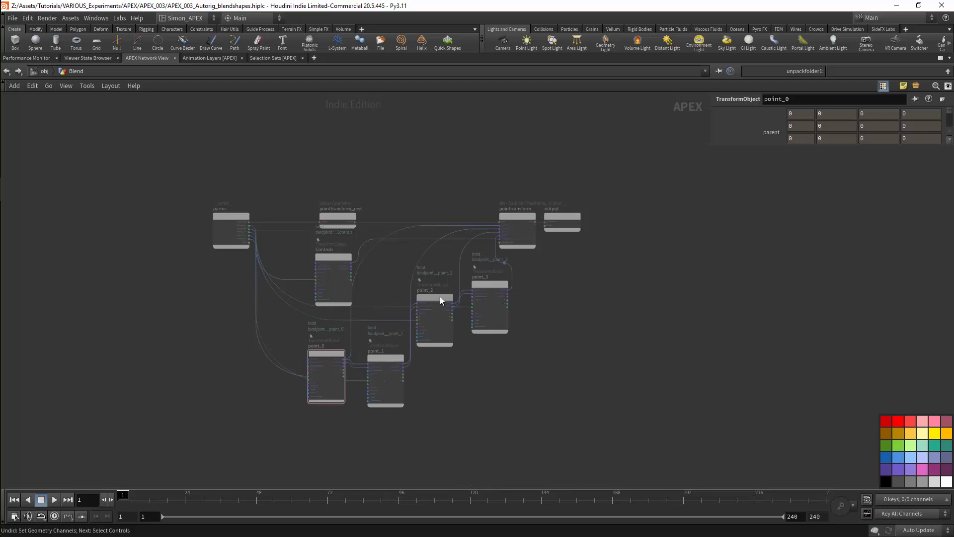
left_click_drag(440, 297, 440, 325)
left_click(504, 300)
key("Escape")
mouse_move(497, 282)
left_mouse_down()
mouse_move(513, 309)
mouse_move(507, 298)
left_mouse_up()
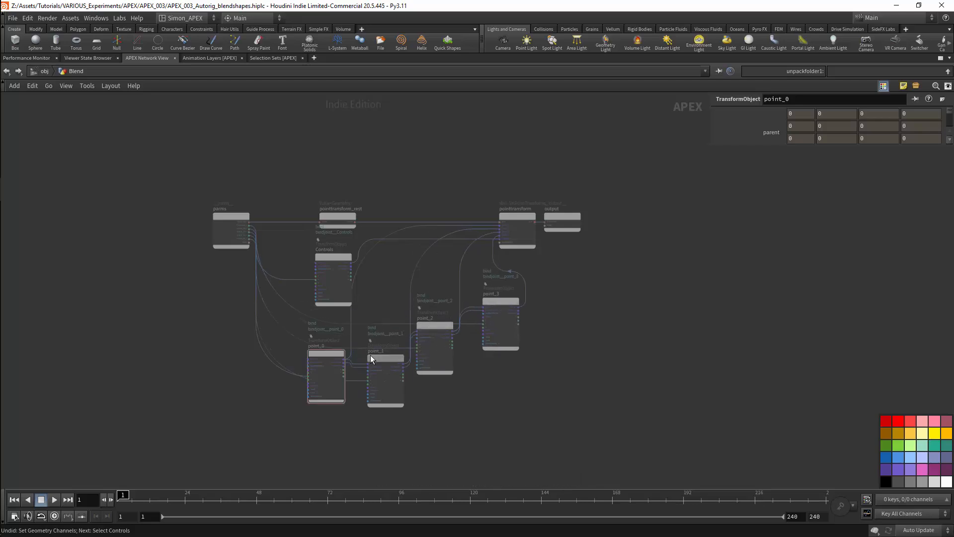
left_click_drag(329, 357, 331, 398)
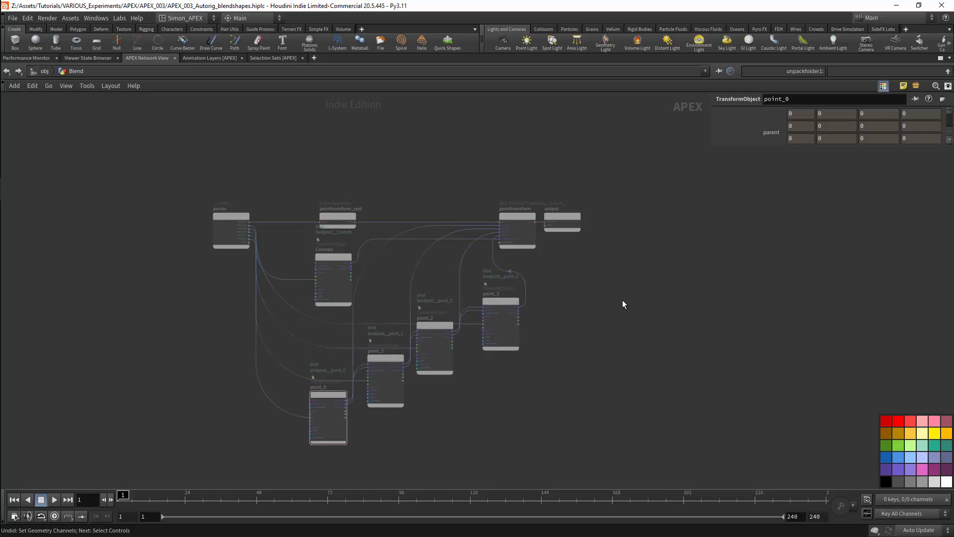
key("ctrl+b")
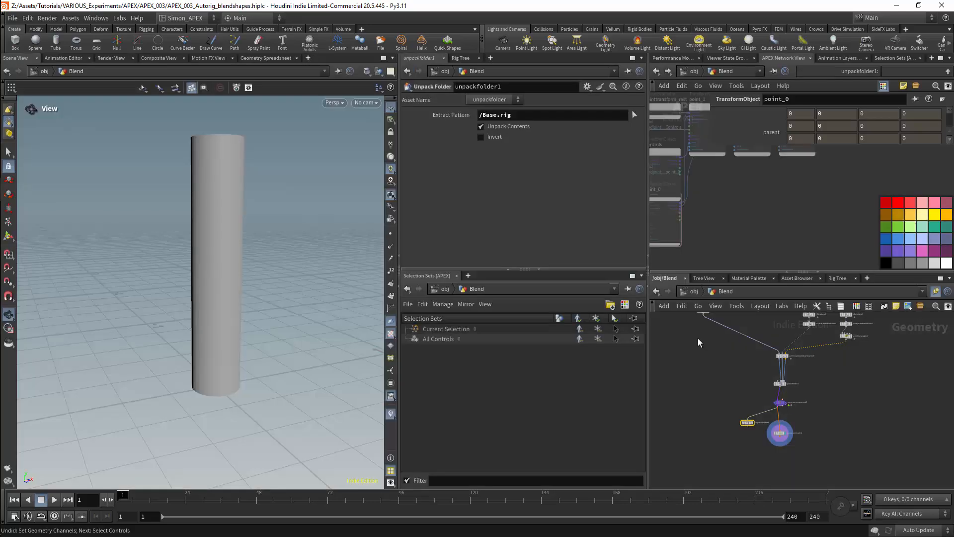
- Move sceneanimate1 down and insert a second APEX Autorig Component between autorigcomponent1 and sceneanimate1
middle_click_drag(801, 430, 793, 372)
scroll(792, 373, "up", 3)
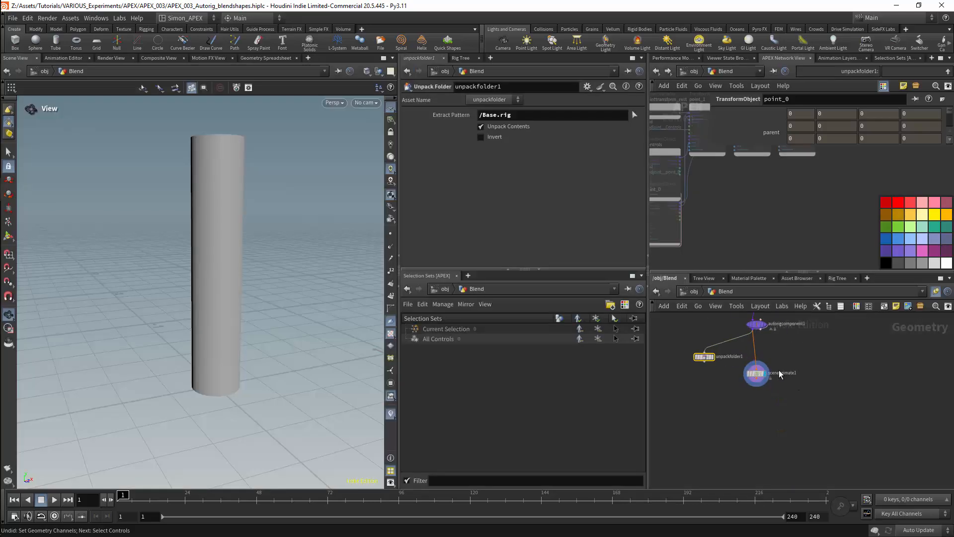
left_click_drag(756, 376, 754, 403)
middle_click_drag(781, 361, 773, 377)
scroll(773, 376, "up", 2)
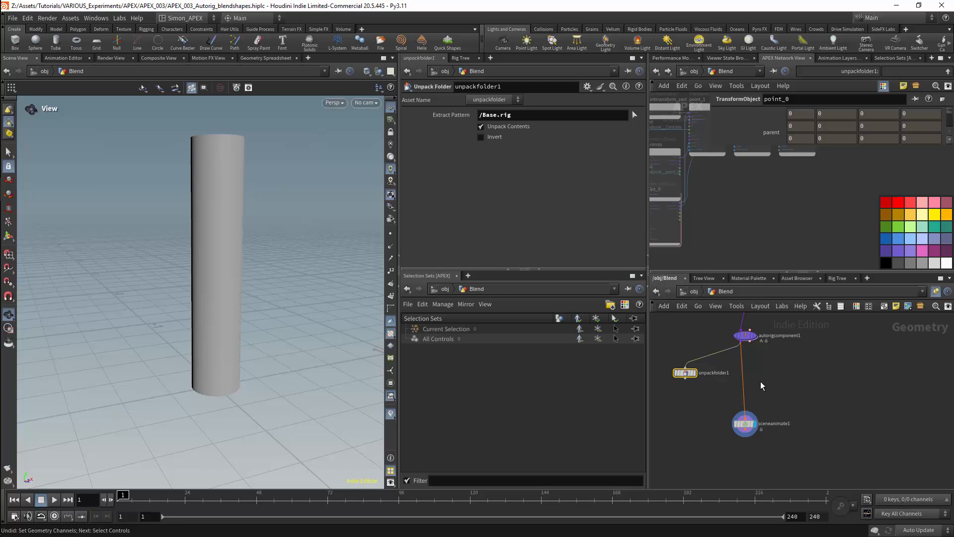
mouse_move(732, 340)
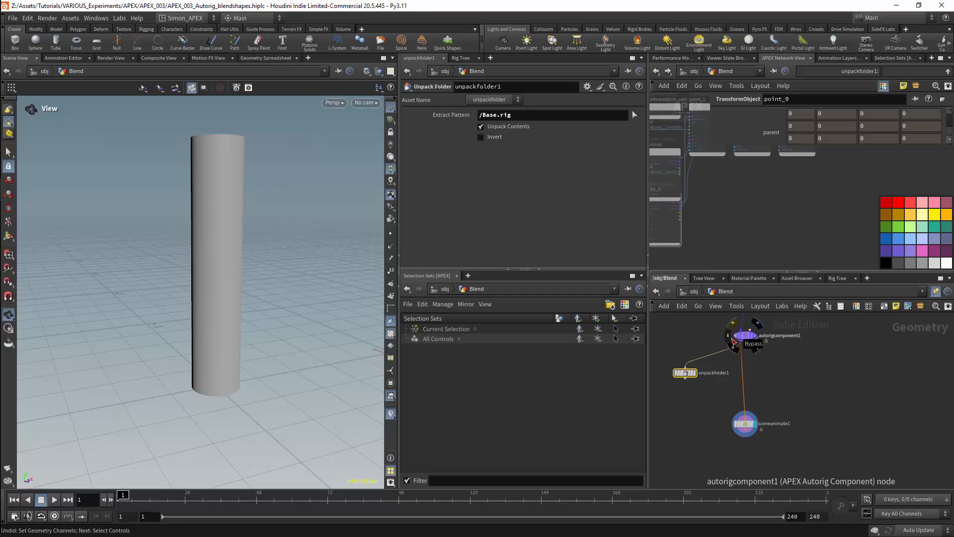
key("Tab")
type("auto")
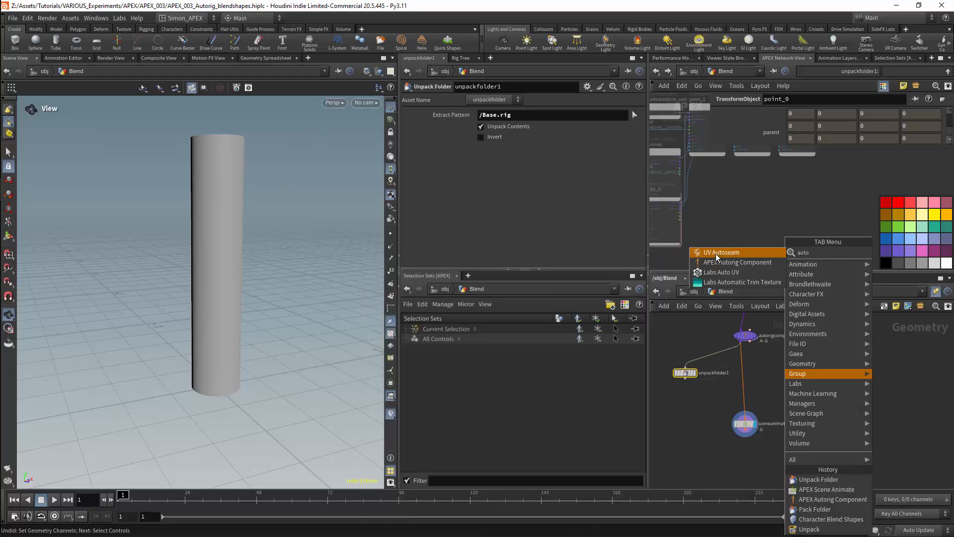
left_click(731, 262)
left_click(745, 380)
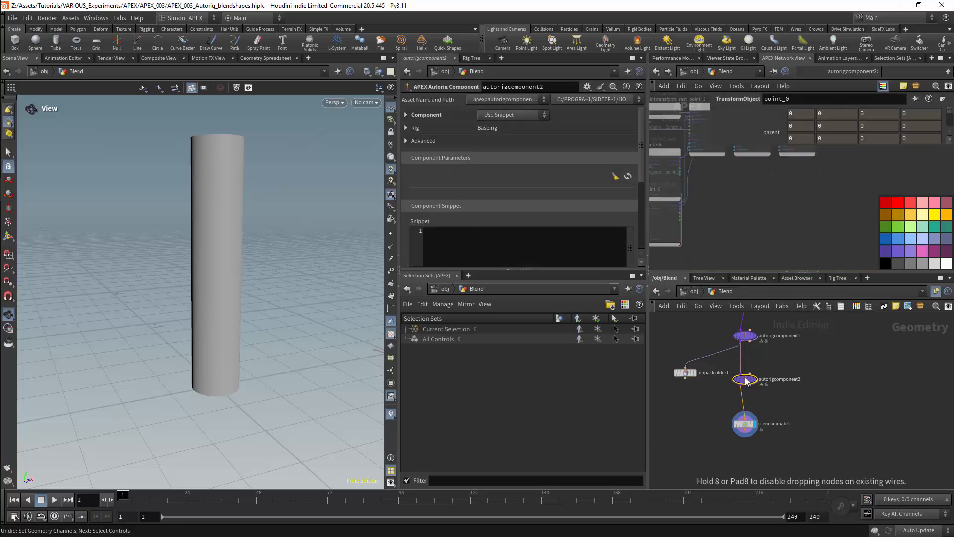
- Set autorigcomponent2's component to bonedeform and rewire unpackfolder1 to take its output
left_click(512, 114)
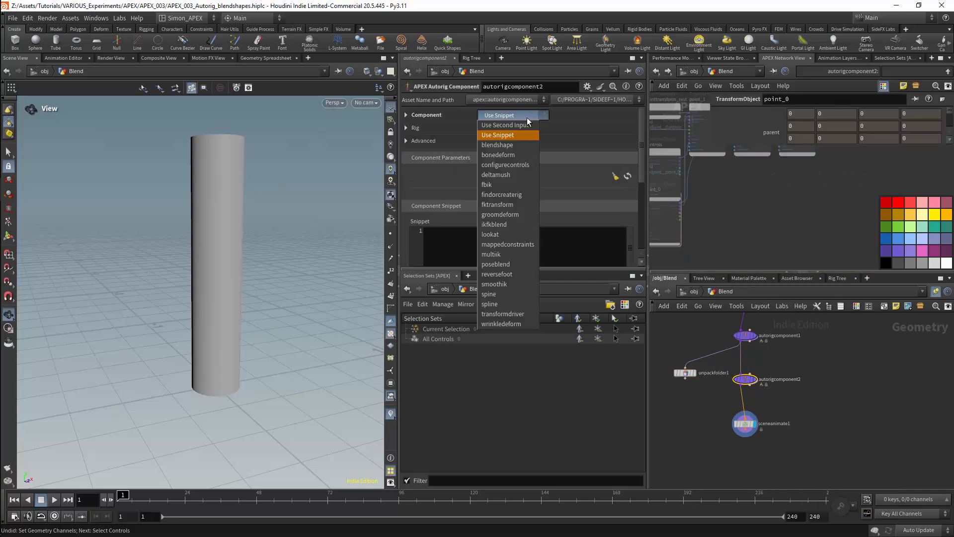
left_click(518, 154)
left_click_drag(790, 402, 709, 451)
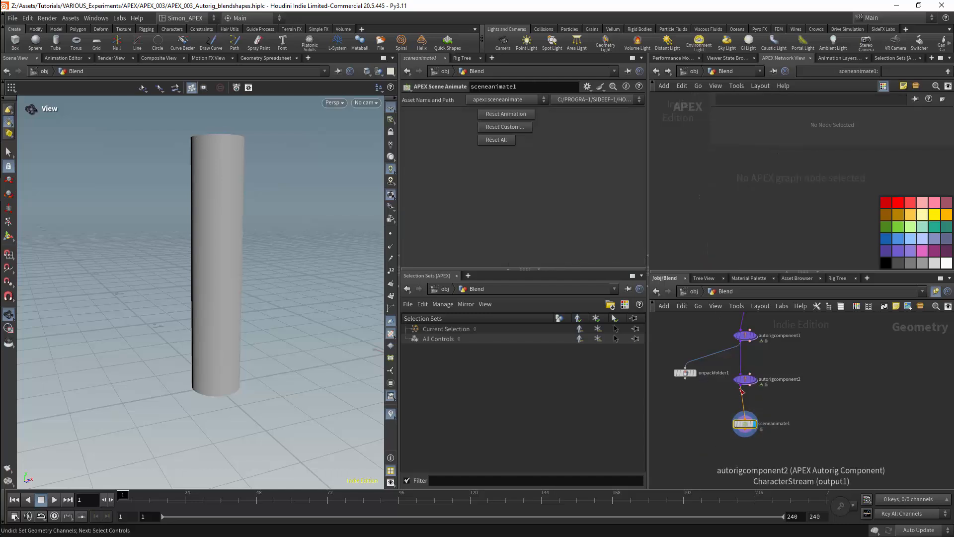
left_click_drag(741, 385, 682, 405)
left_click(682, 403)
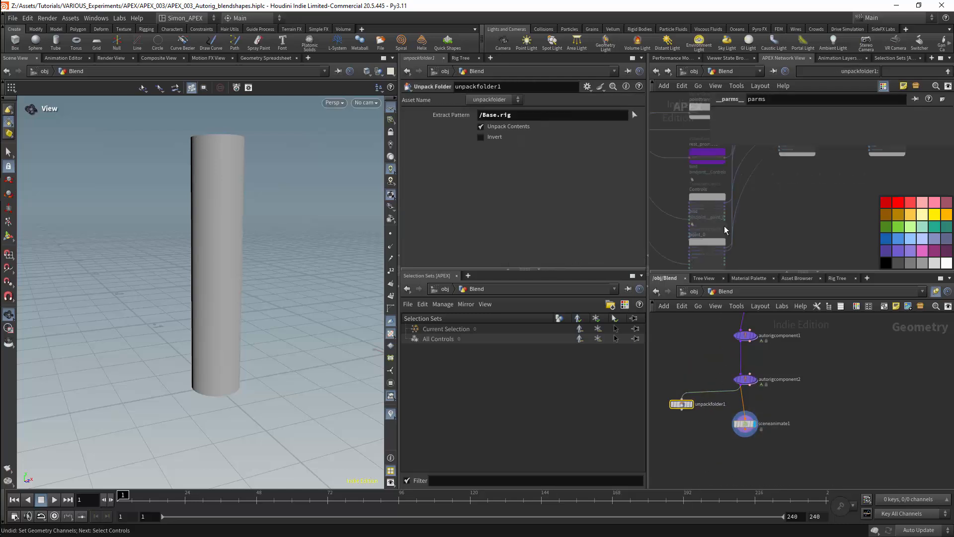
- Enlarge the APEX network and pull the Bonedeformation and pointtransform nodes clear to examine their connections to the output
key("ctrl+b")
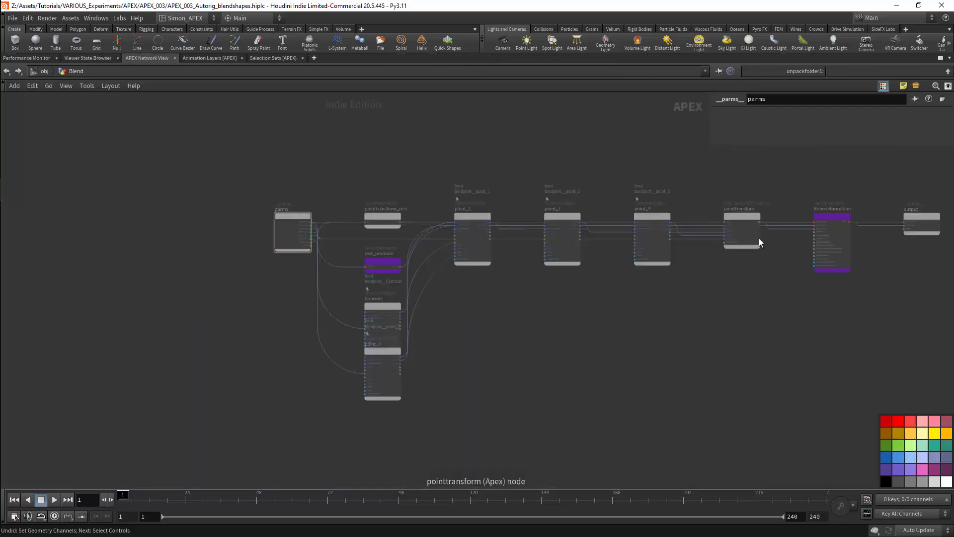
middle_click_drag(737, 300, 679, 350)
scroll(697, 289, "up", 2)
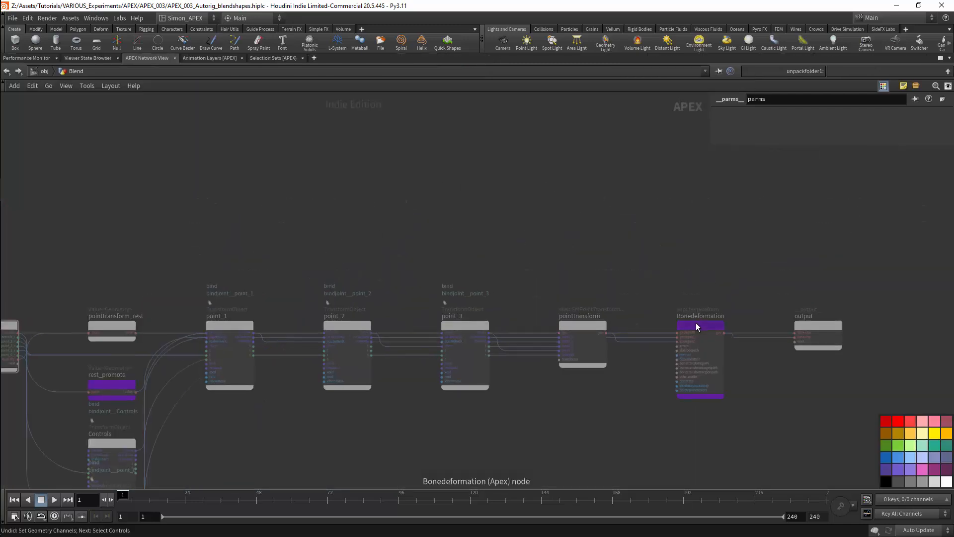
left_click_drag(696, 323, 704, 215)
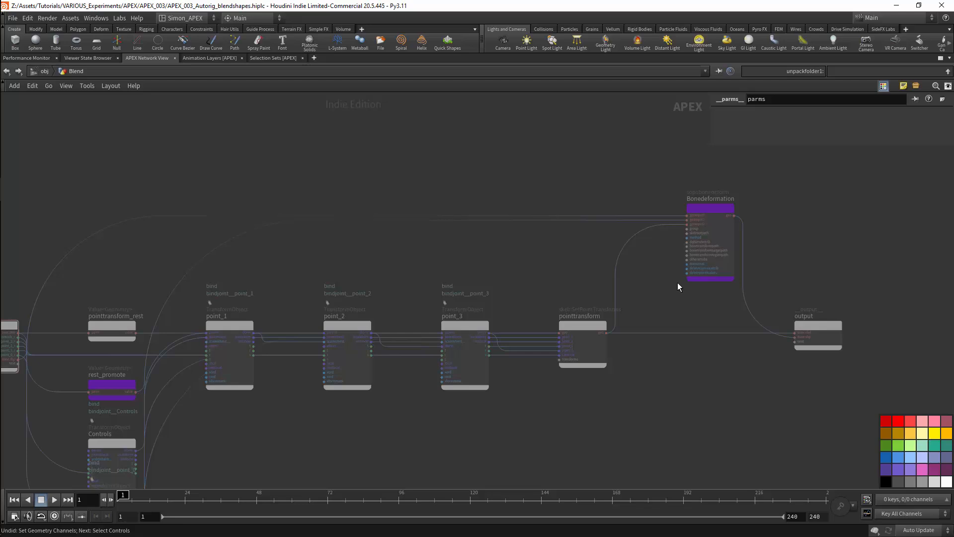
scroll(678, 283, "up", 2)
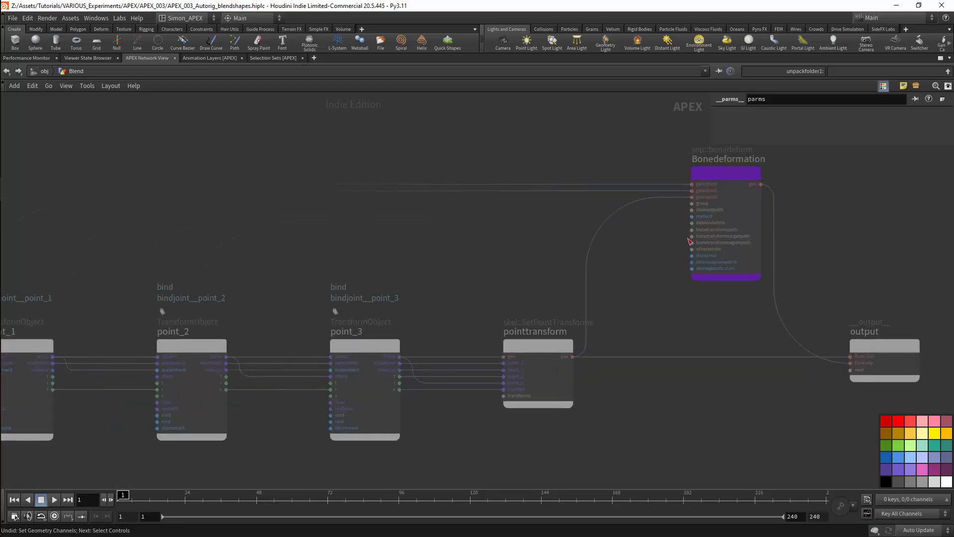
middle_click_drag(669, 276, 705, 288)
left_click_drag(599, 349, 590, 276)
left_click(589, 315)
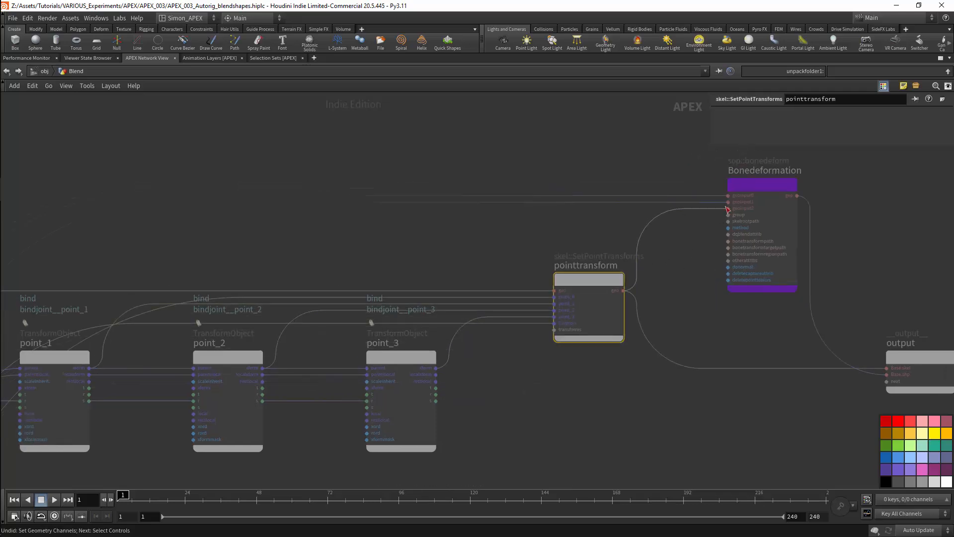
- Trace the wires feeding Bonedeformation, moving rest_promote above the joint nodes to reveal its connection, and restore the full pane layout
middle_click_drag(668, 283, 744, 288)
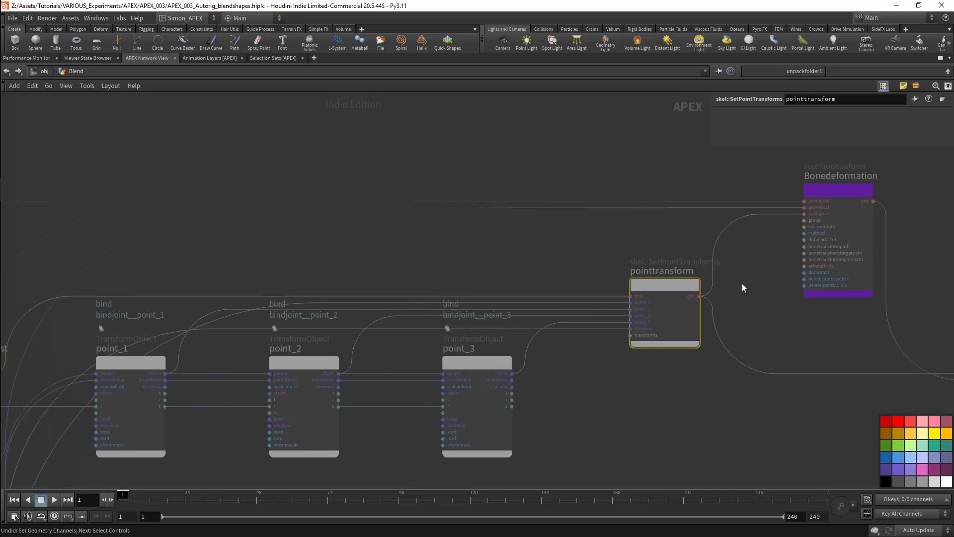
left_click(766, 206)
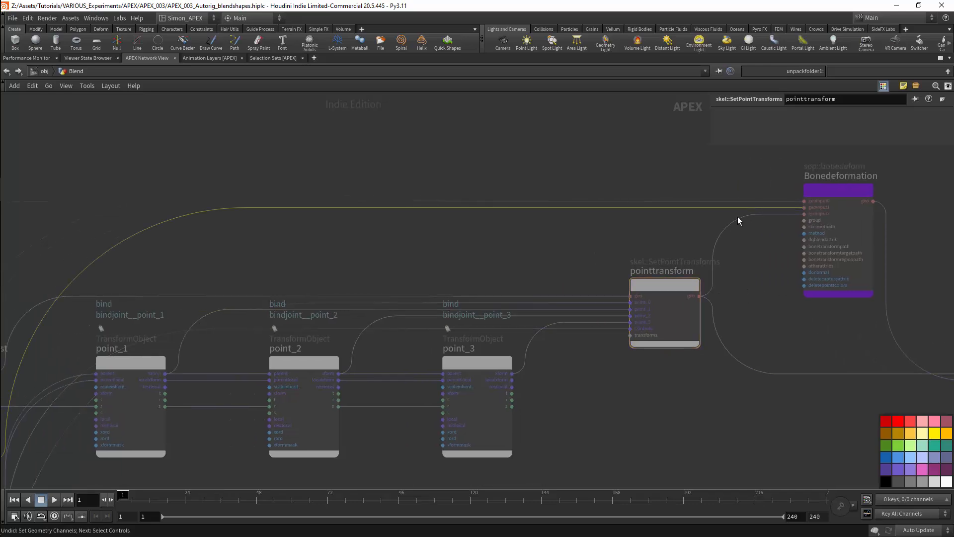
middle_click_drag(528, 472, 677, 344)
scroll(676, 368, "down", 3)
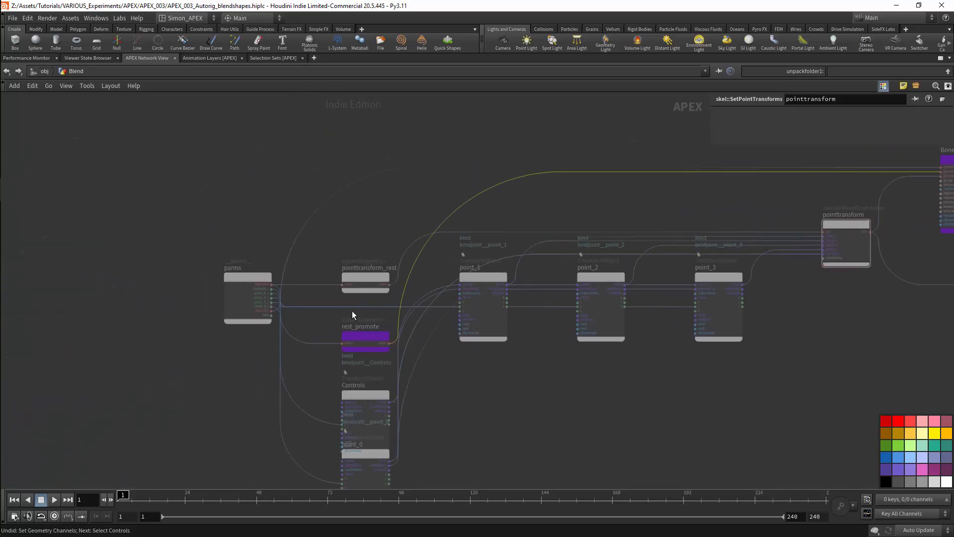
left_click_drag(352, 311, 412, 119)
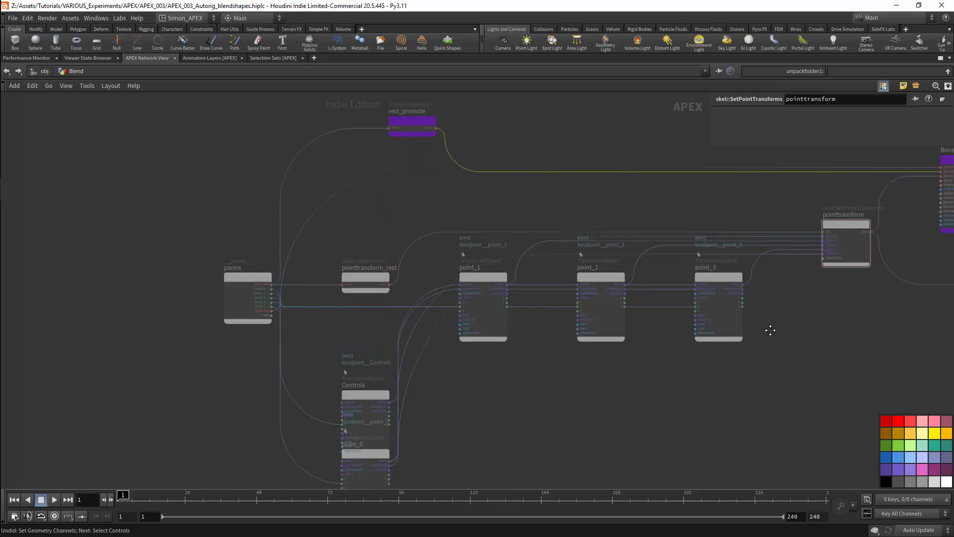
middle_click_drag(771, 330, 674, 357)
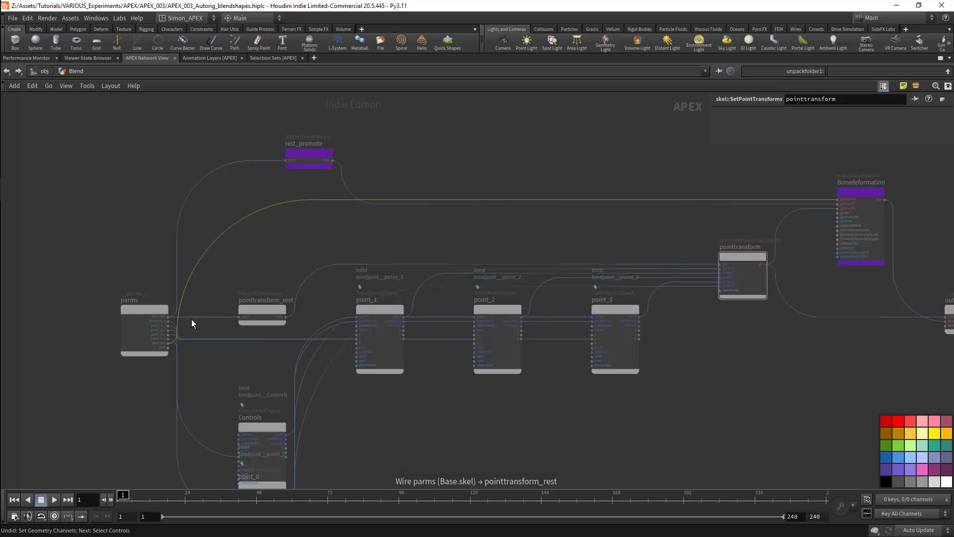
middle_click_drag(593, 425, 570, 398)
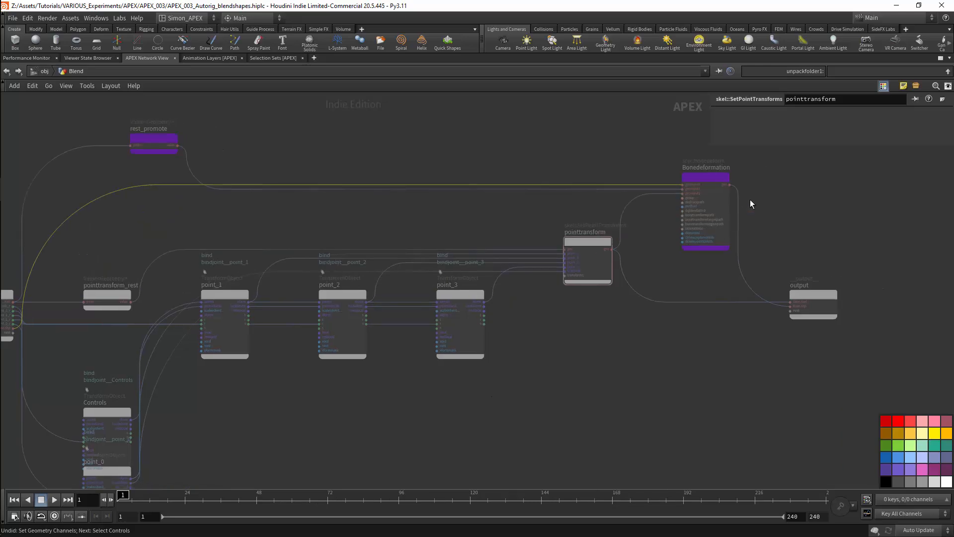
key("ctrl+b")
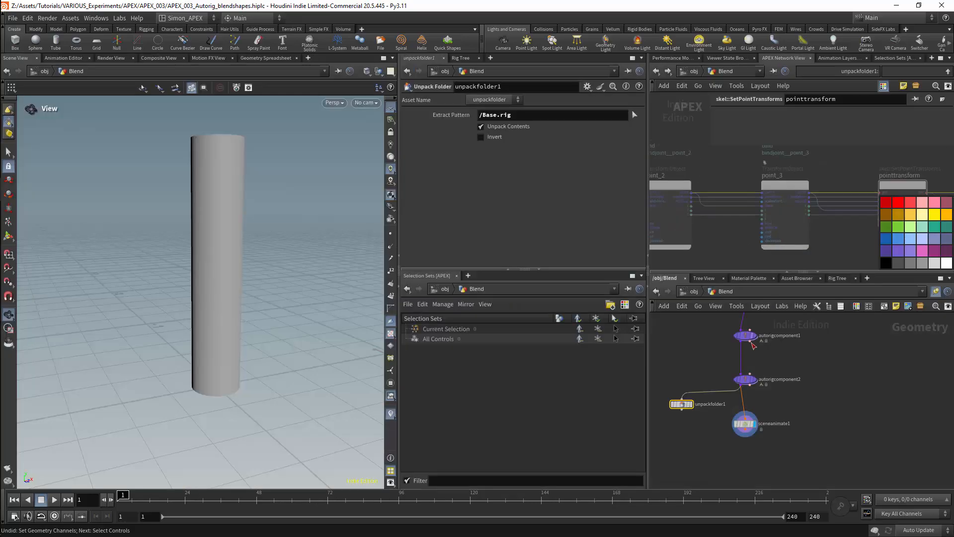
- Expand autorigcomponent2's advanced options and review its animatedskeleton, restgeo, restskeleton and outputgeo settings
left_click(745, 379)
scroll(639, 193, "down", 1)
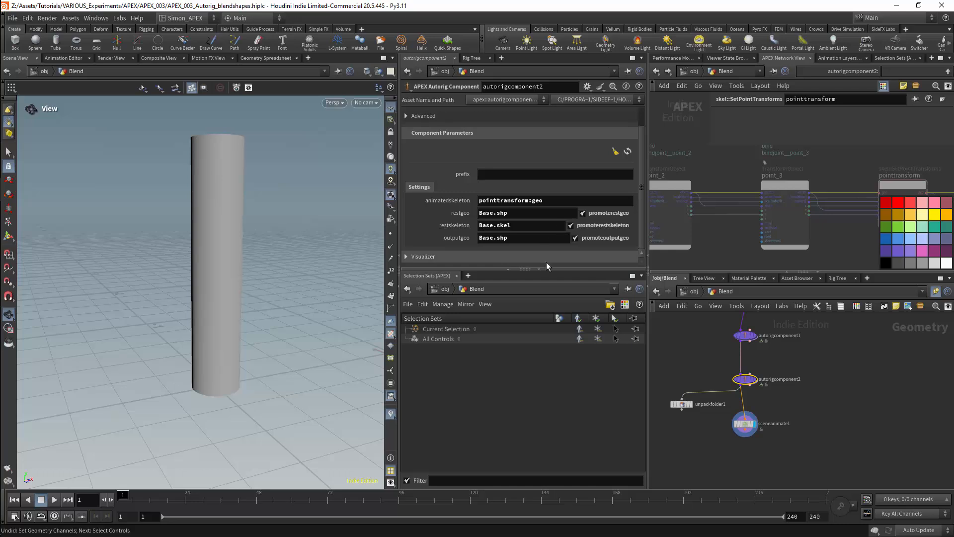
scroll(632, 250, "up", 1)
left_click(938, 420)
left_click(611, 141)
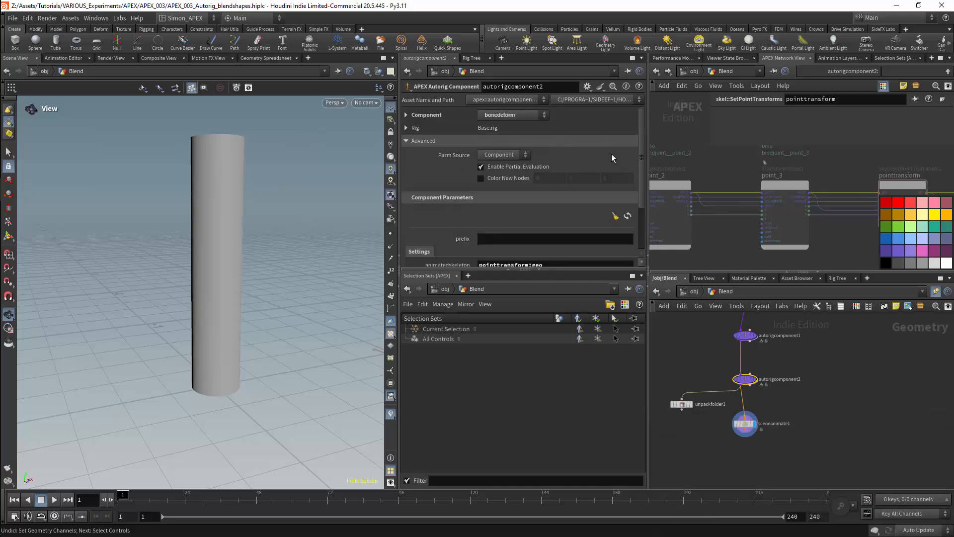
scroll(621, 209, "down", 3)
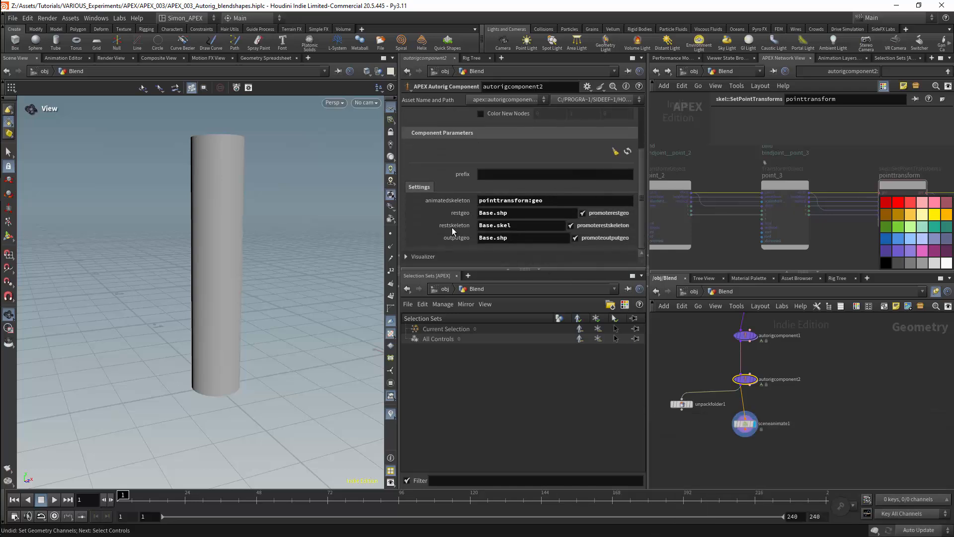
scroll(641, 188, "down", 1)
scroll(545, 227, "up", 2)
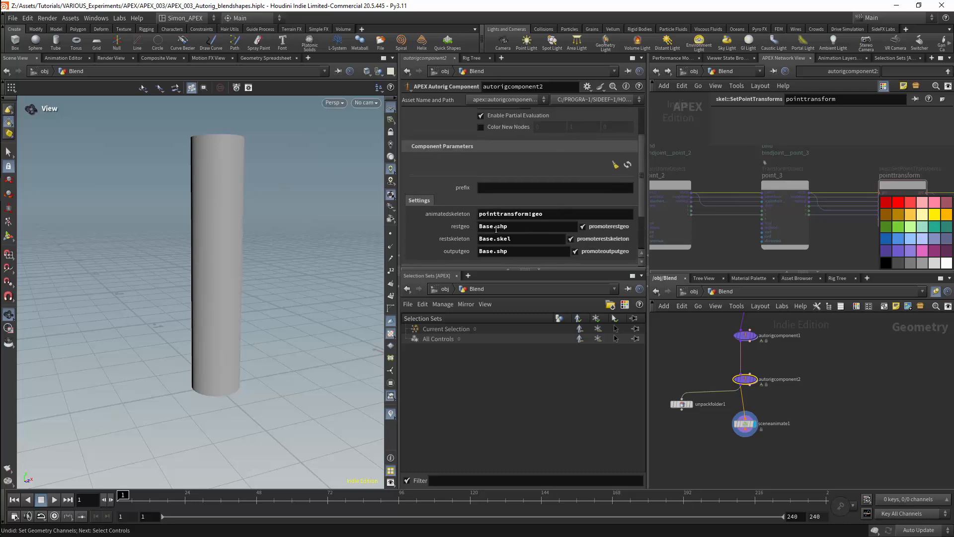
scroll(643, 153, "up", 2)
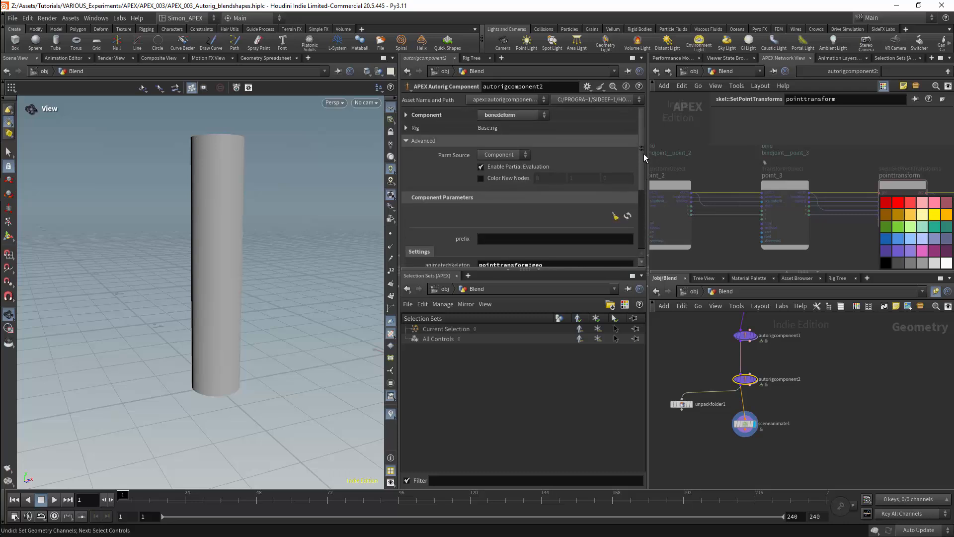
scroll(643, 170, "down", 1)
scroll(643, 170, "down", 1)
scroll(795, 387, "up", 2)
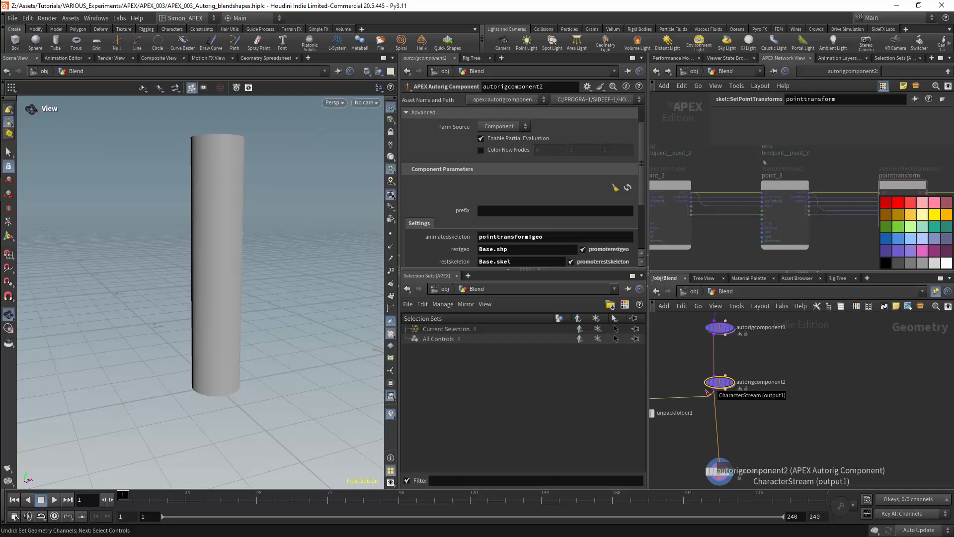
- Insert a copy of autorigcomponent2 between autorigcomponent2 and sceneanimate1, and set its component to blendshape
left_click_drag(720, 382, 761, 425, "alt")
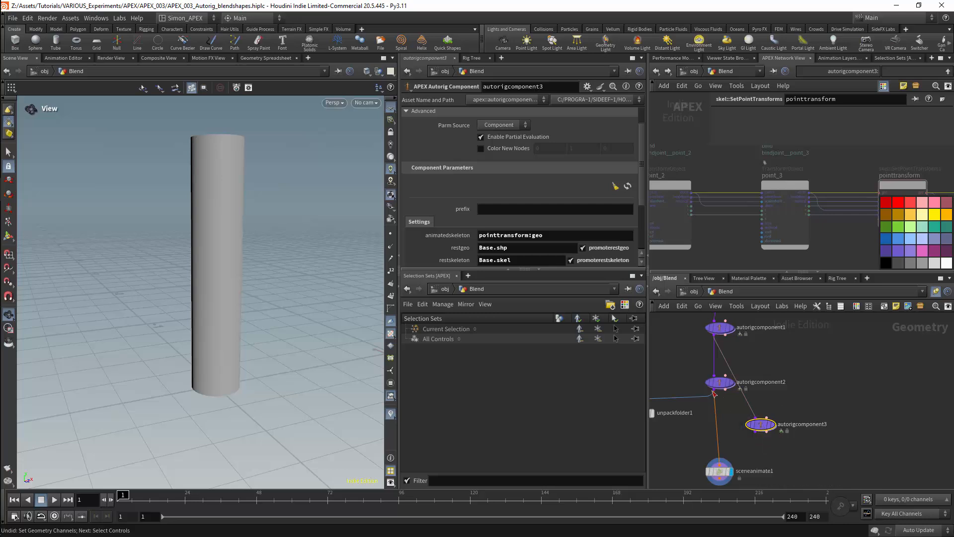
left_click_drag(715, 390, 720, 429)
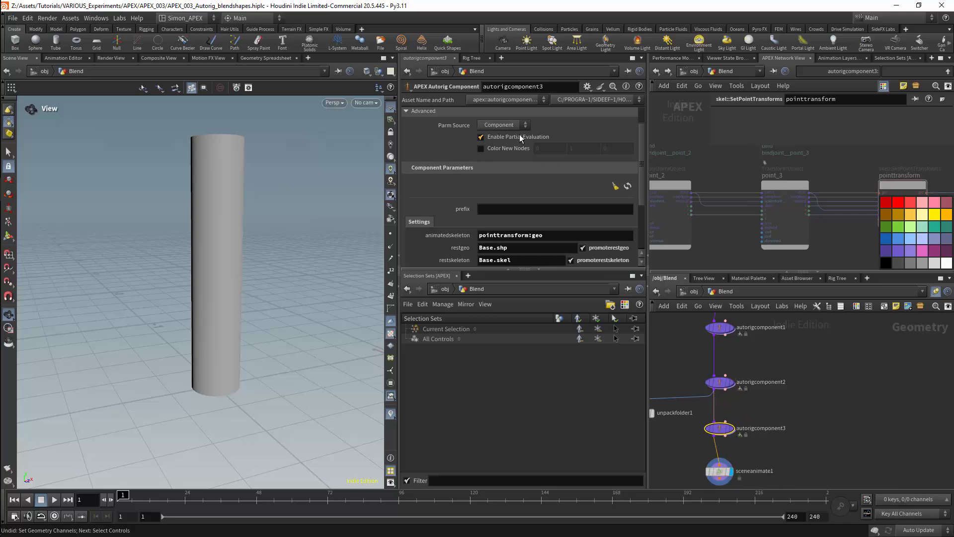
scroll(639, 131, "up", 2)
left_click(512, 114)
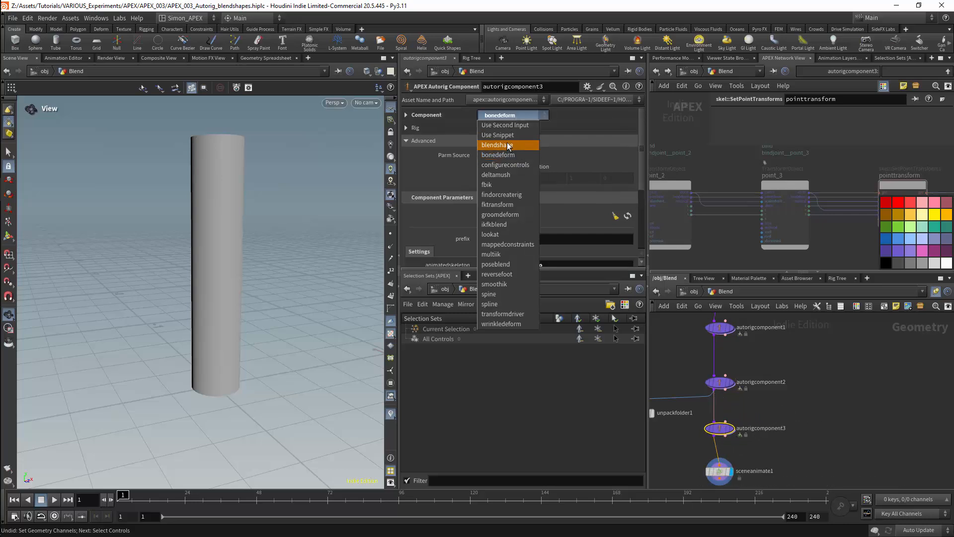
left_click(507, 141)
- Enlarge the APEX network and spread out the output, Bonedeformation, pointtransform, point_3, point_2, ball_blendshape and rest_promote nodes
scroll(790, 222, "down", 3)
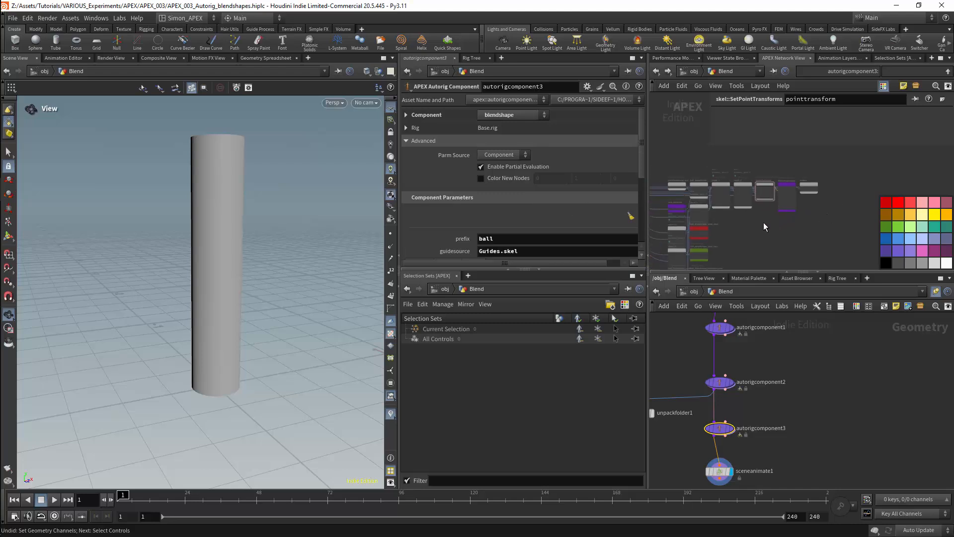
key("ctrl+b")
key("h")
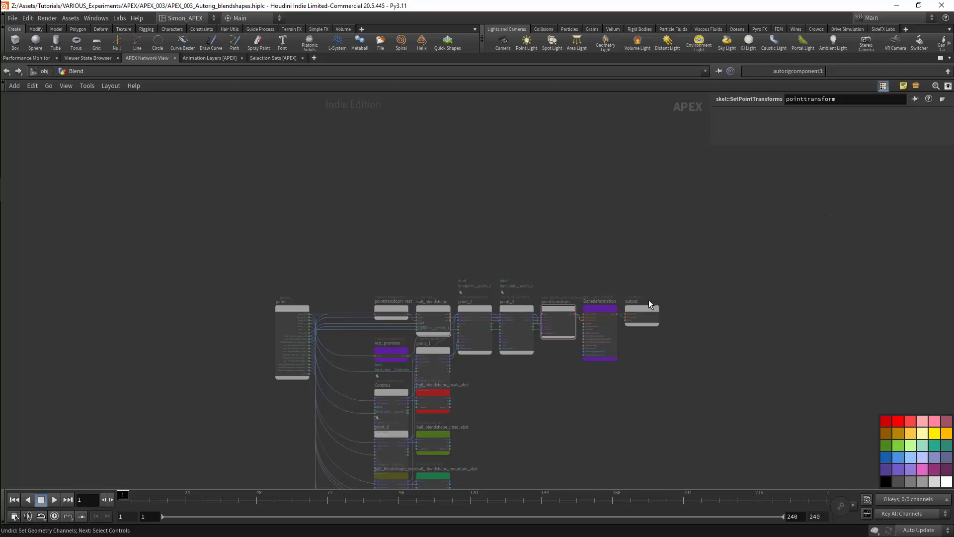
scroll(622, 228, "up", 5)
scroll(593, 249, "down", 4)
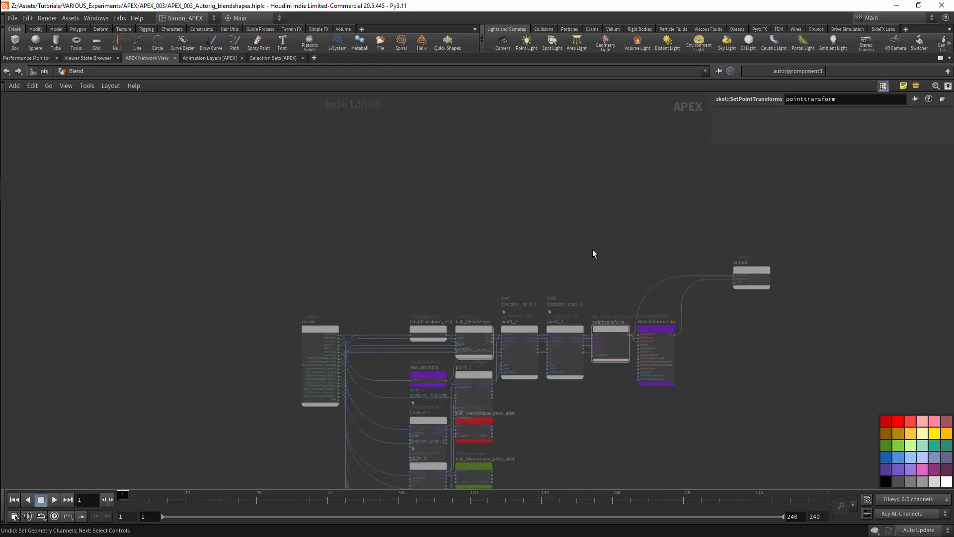
left_click_drag(656, 323, 671, 204)
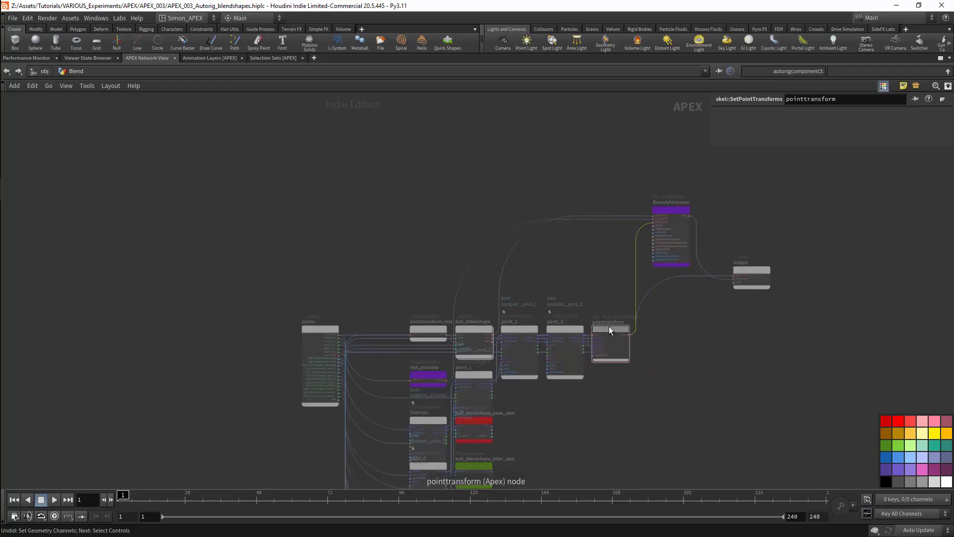
left_click_drag(611, 328, 617, 260)
left_click_drag(565, 327, 582, 373)
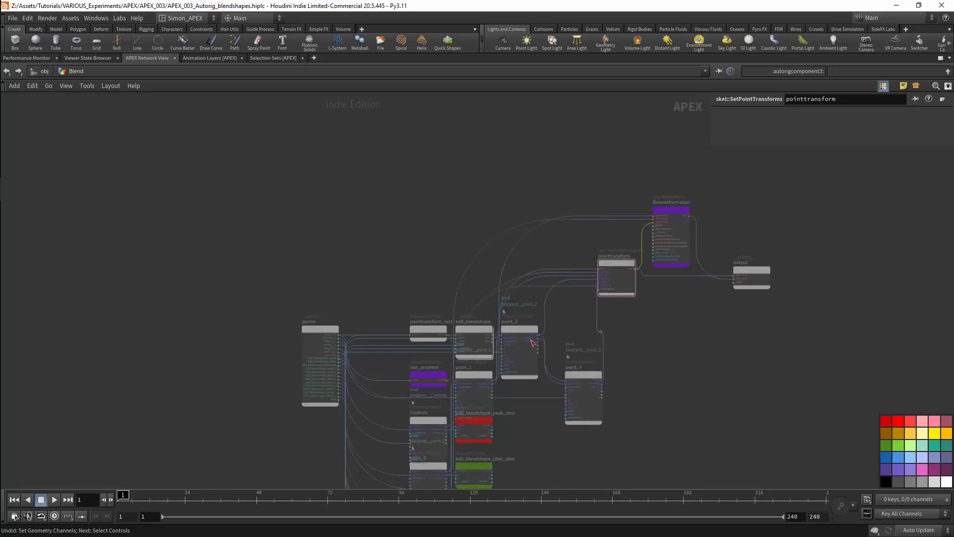
left_click_drag(518, 335, 542, 446)
scroll(571, 366, "up", 3)
left_click_drag(492, 367, 495, 175)
left_click_drag(411, 428, 271, 142)
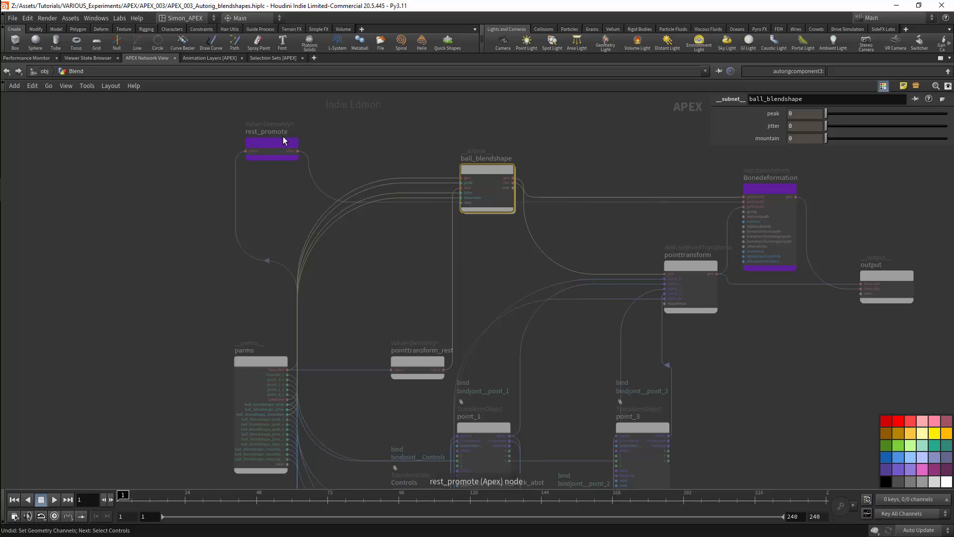
- Examine how ball_blendshape feeds Bonedeformation and pointtransform, nudging both target nodes clear, and restore the full pane layout
scroll(575, 196, "up", 5)
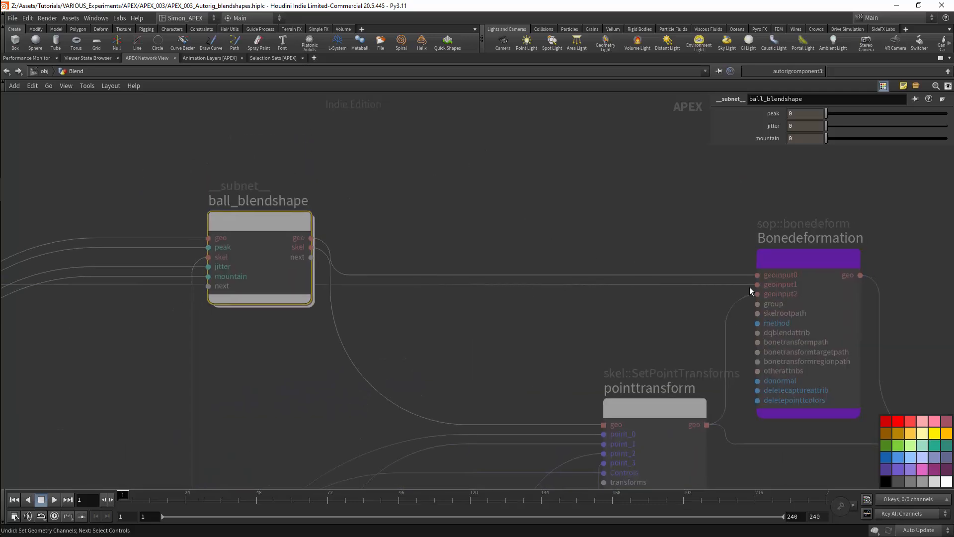
scroll(594, 220, "down", 2)
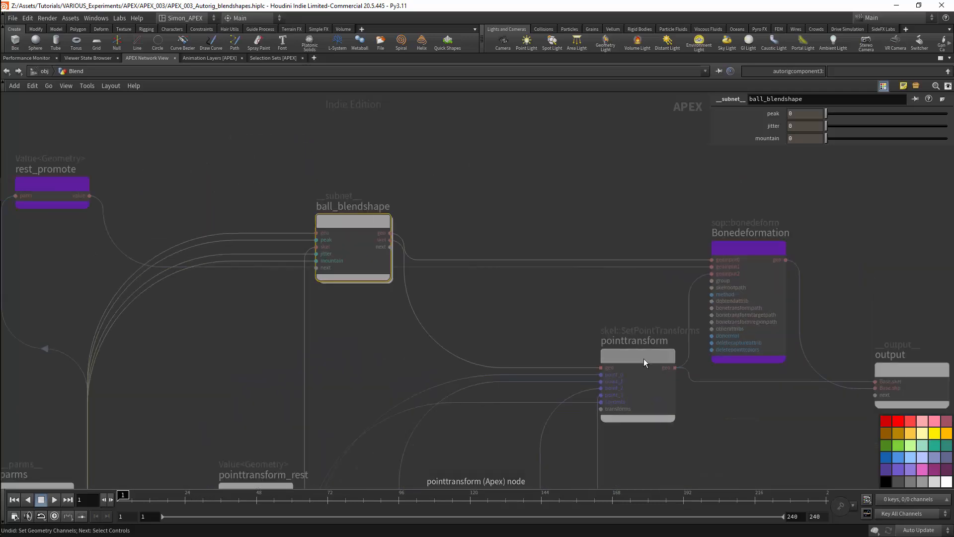
left_click_drag(644, 362, 638, 355)
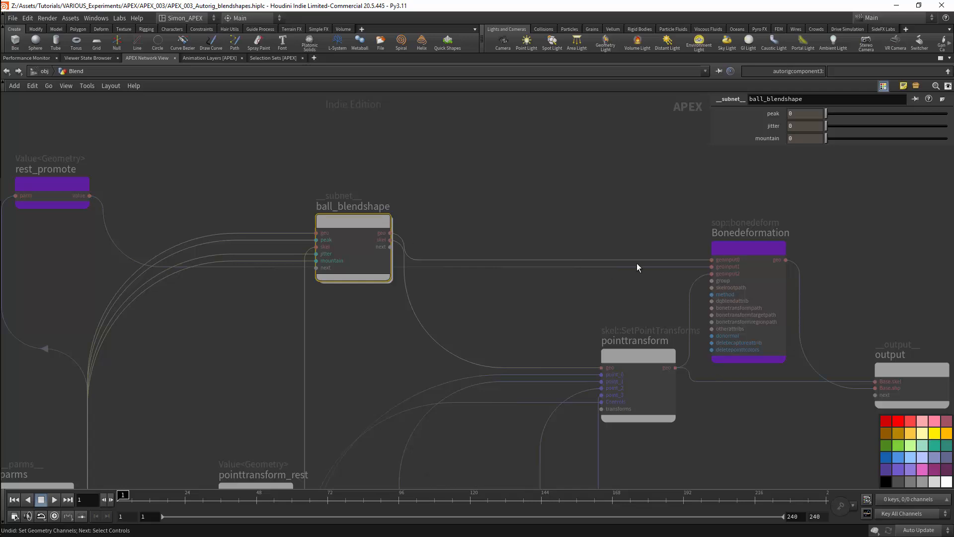
left_click_drag(730, 254, 754, 236)
left_click_drag(645, 356, 656, 356)
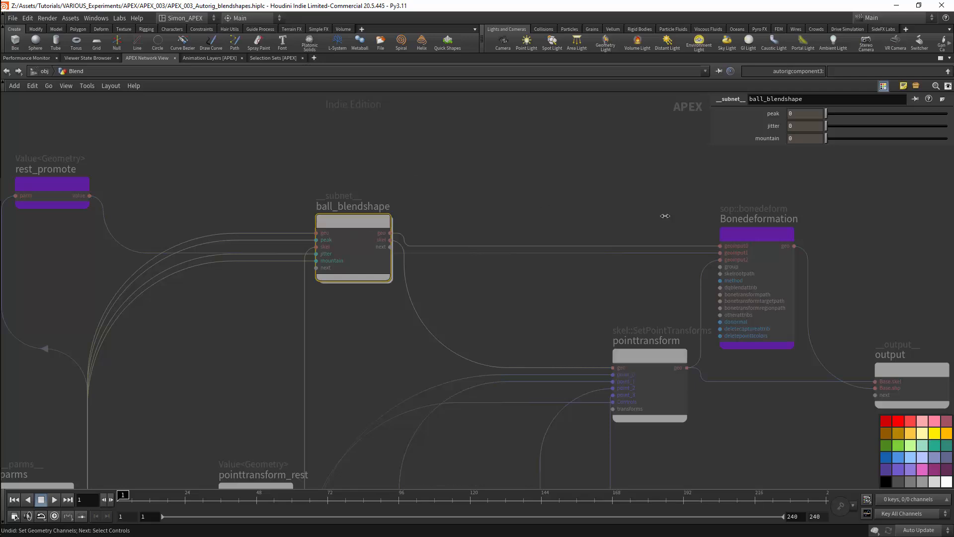
key("ctrl+b")
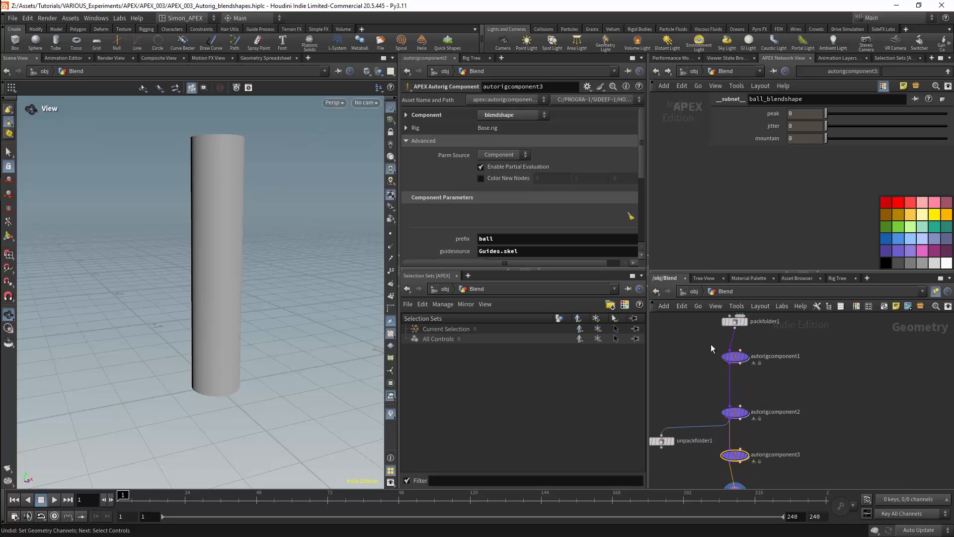
- Rewire unpackfolder1 to autorigcomponent1's output and inspect the FK-only APEX graph in the enlarged network view
left_click(662, 441)
key("ctrl+b")
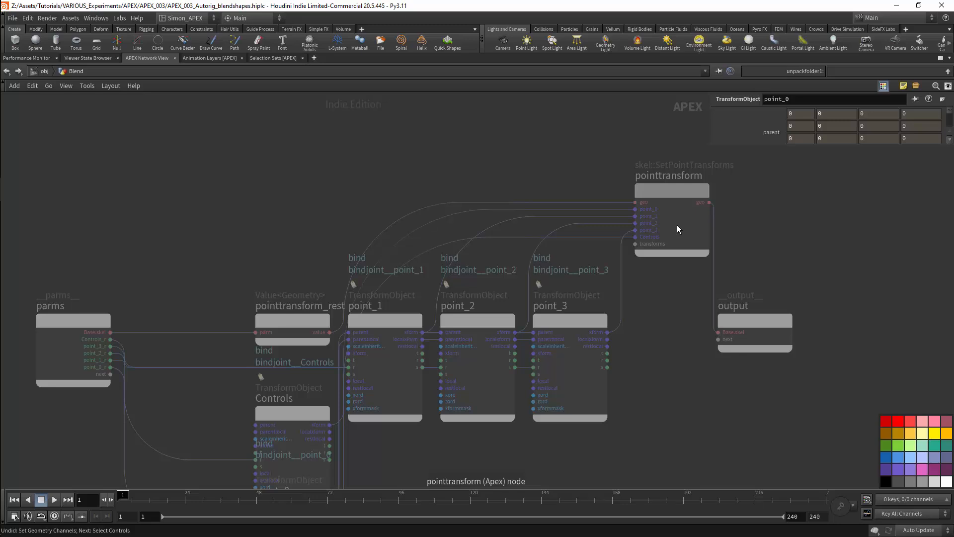
key("ctrl+b")
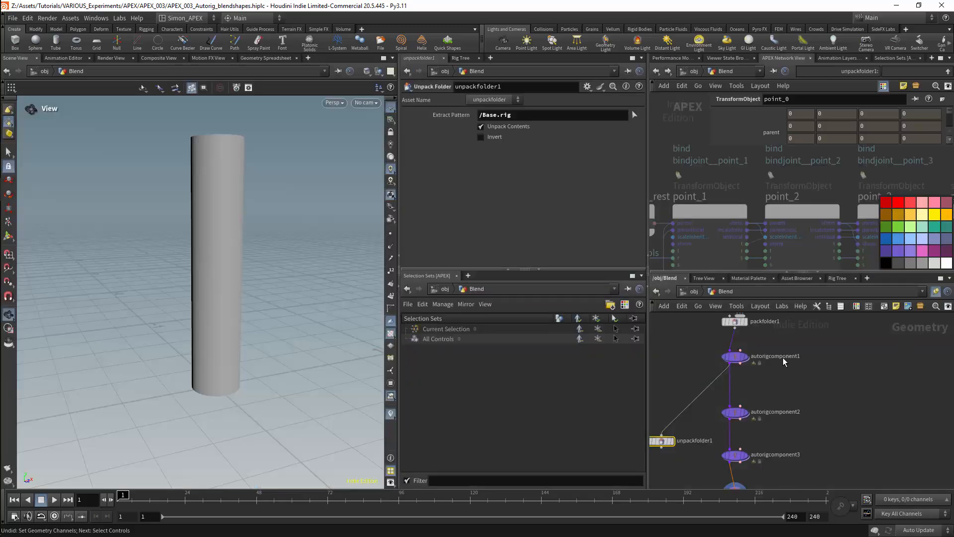
- Select autorigcomponent2 and examine its enlarged APEX graph, raising Bonedeformation above the pointtransform-to-output wire
left_click(779, 364)
key("ctrl+b")
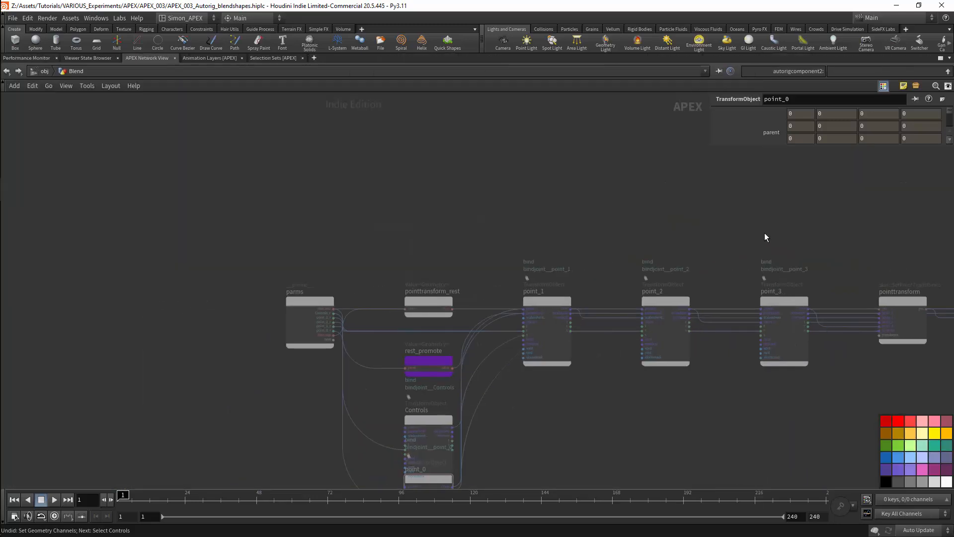
left_click_drag(886, 292, 876, 214)
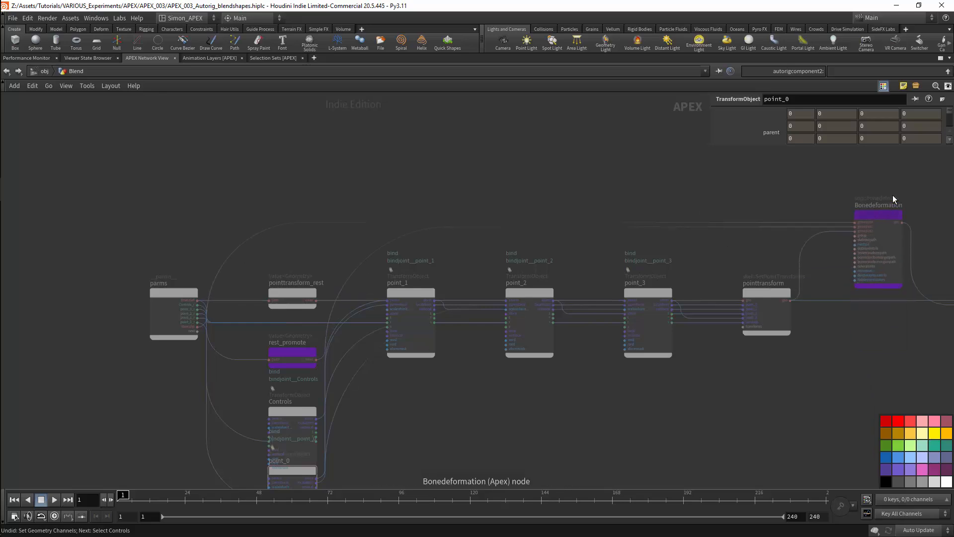
key("h")
left_click(681, 348)
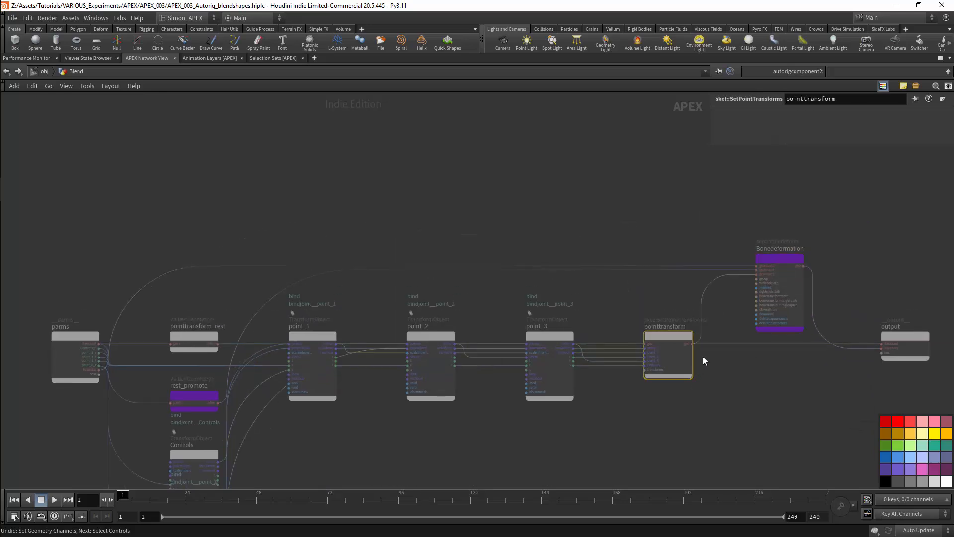
left_click(796, 318)
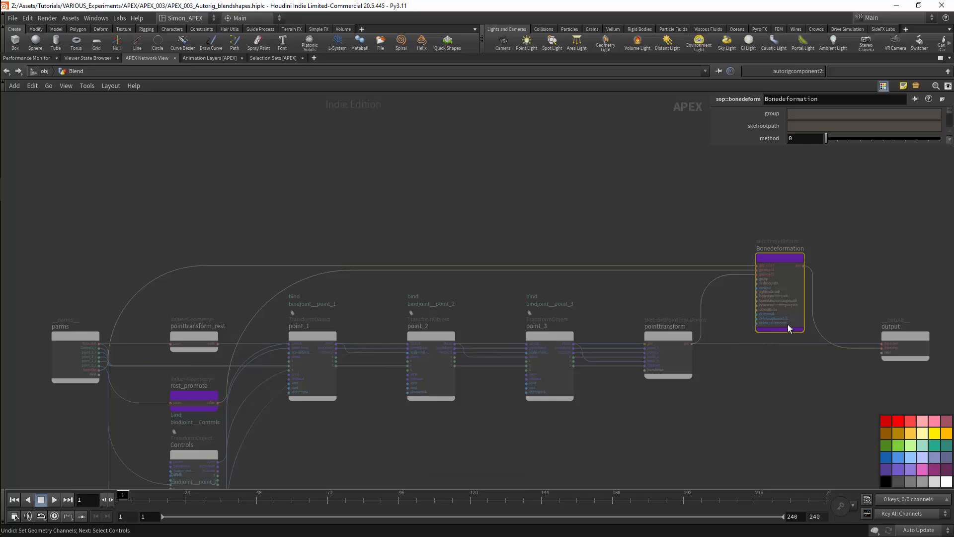
key("ctrl+b")
- Select autorigcomponent3 and examine the Bonedeformation node in its graph alongside its blendshape component settings
middle_click_drag(814, 397, 836, 363)
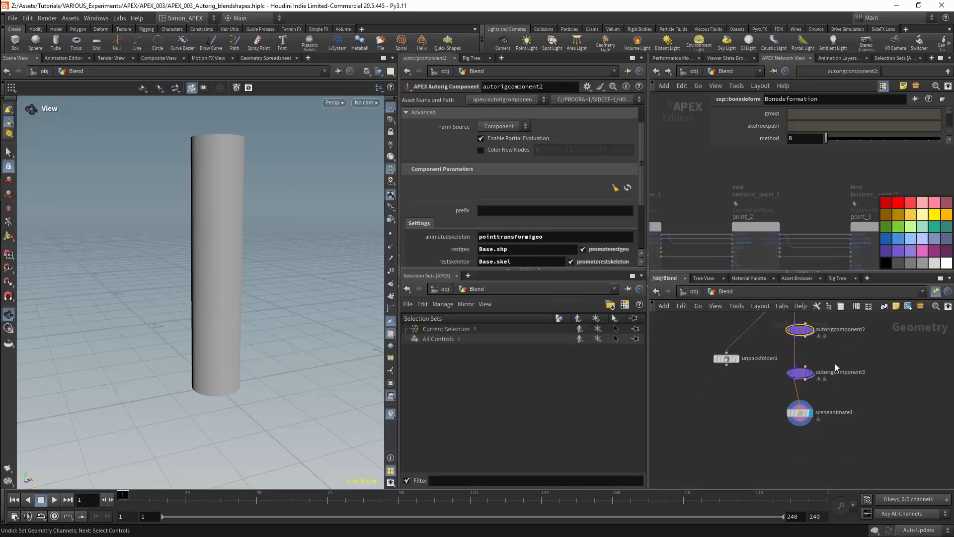
left_click(800, 373)
left_click_drag(778, 236, 798, 180)
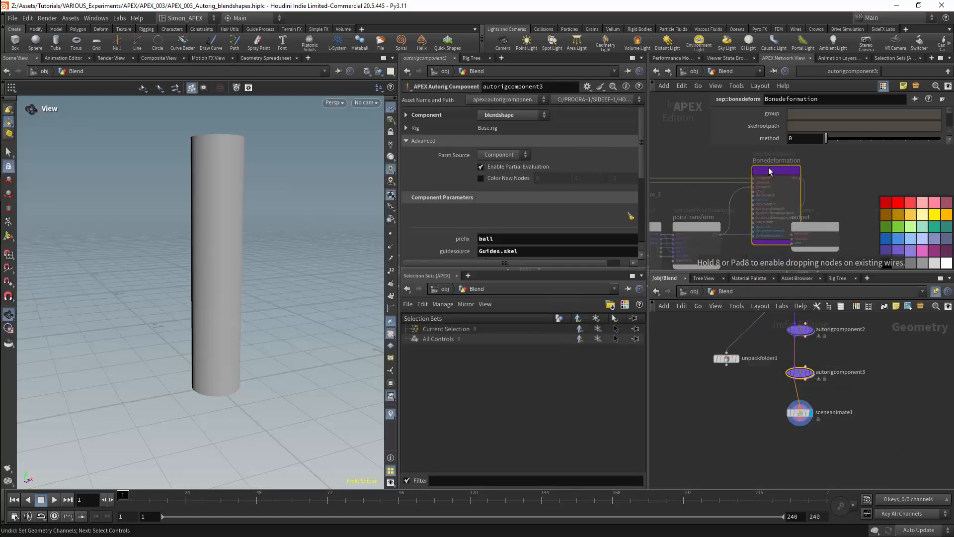
left_click_drag(699, 234, 712, 210)
key("l")
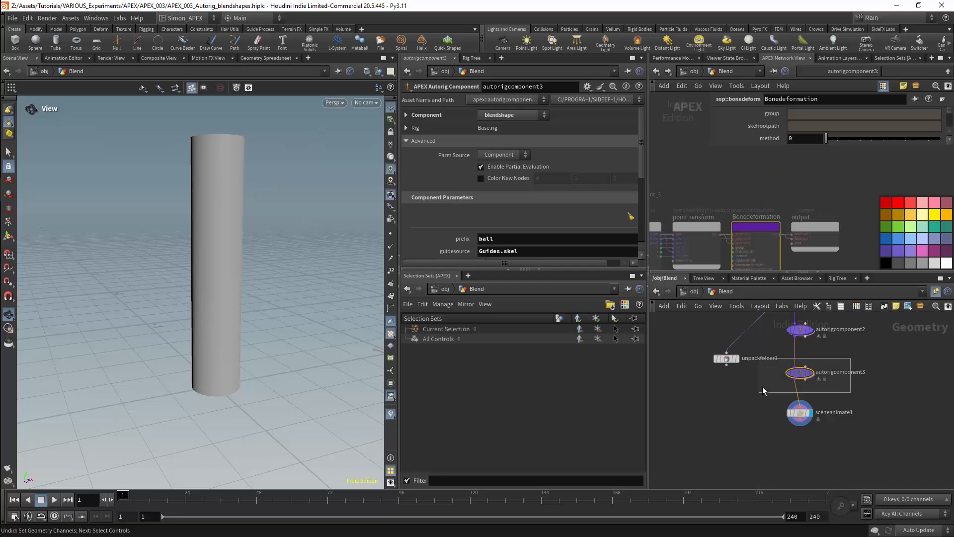
scroll(643, 184, "down", 1)
scroll(642, 184, "down", 3)
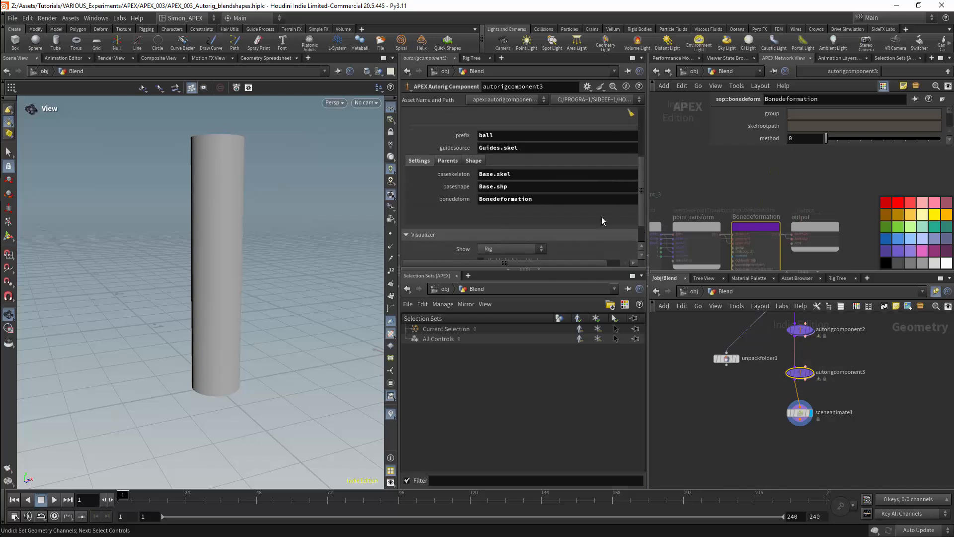
- Try sad as the bonedeform name on autorigcomponent3, inspect the resulting graph, and undo the change
double_click(527, 204)
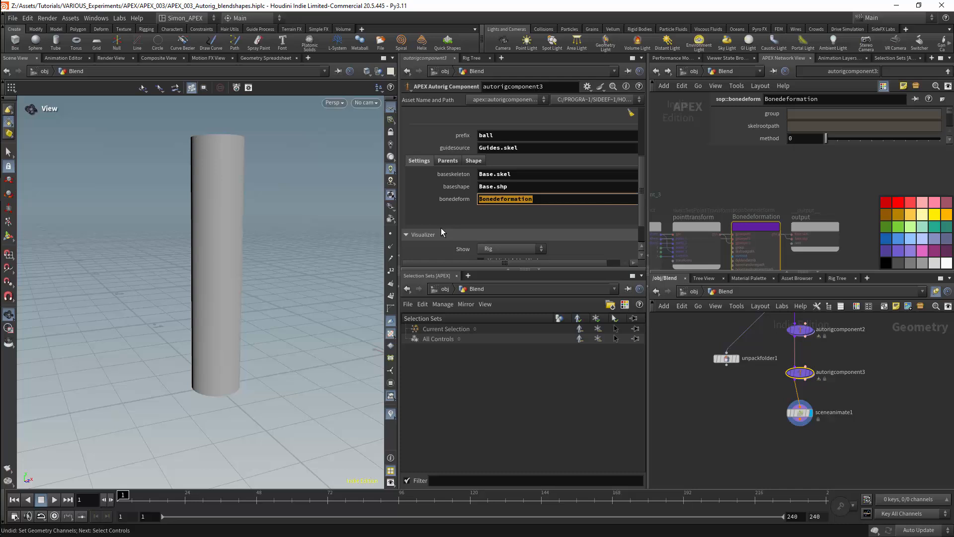
type("sad")
key("Return")
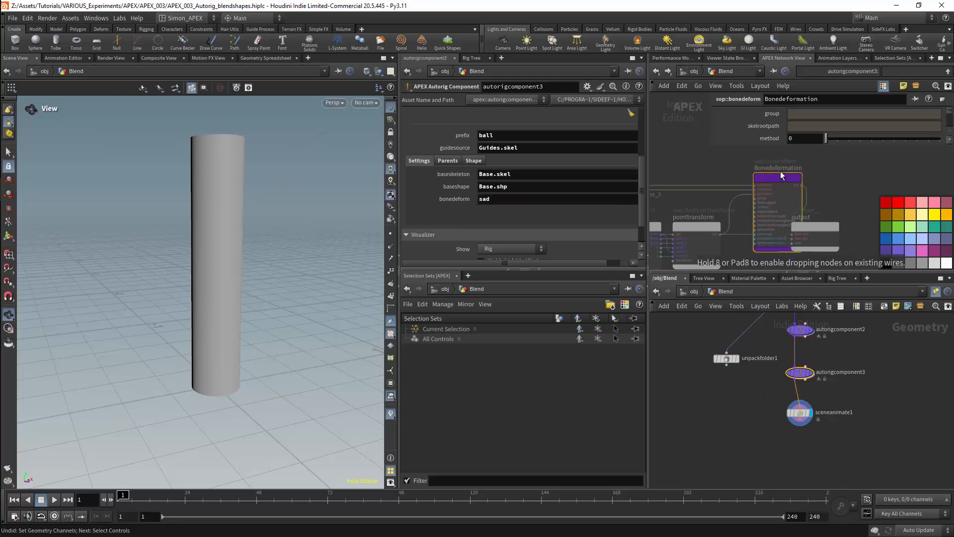
scroll(765, 195, "up", 6)
scroll(729, 201, "down", 2)
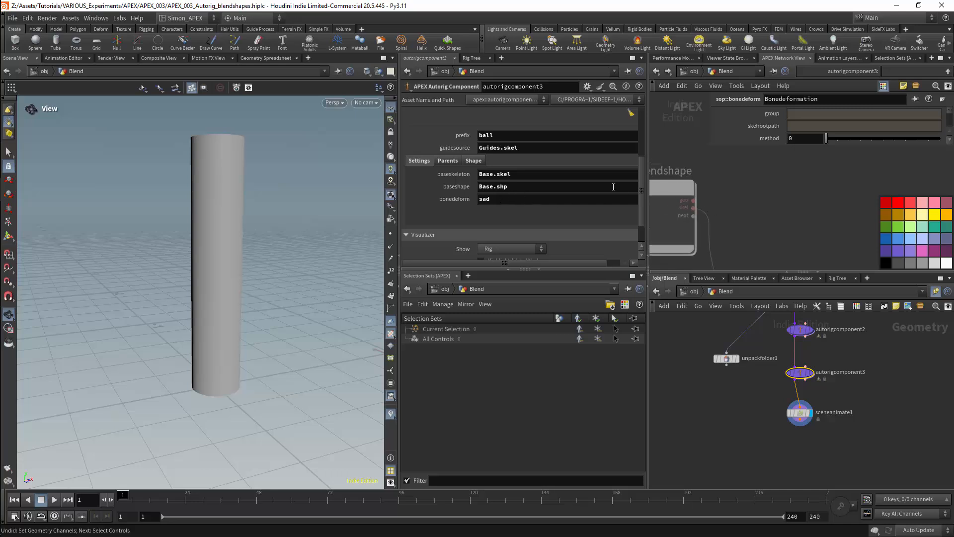
left_click(499, 198)
key("ctrl+z")
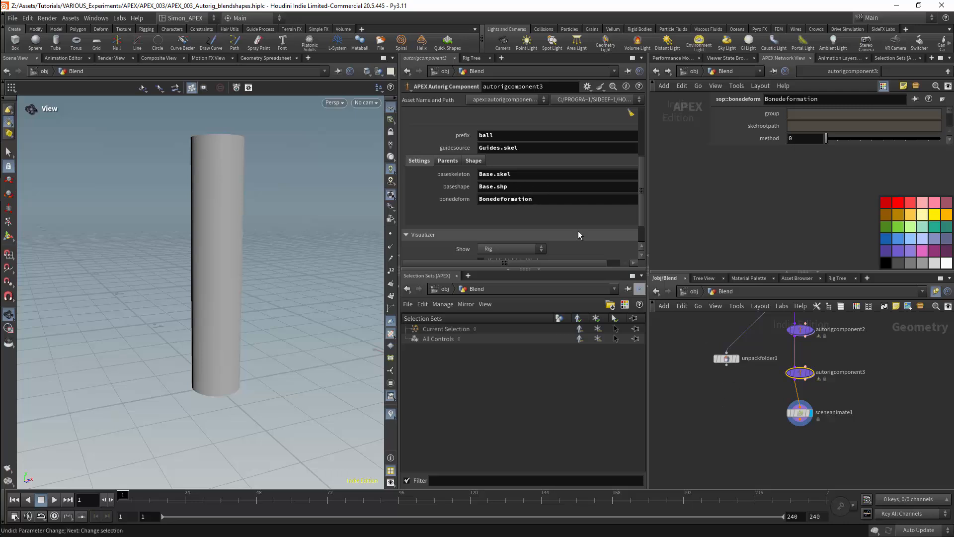
- Display autorigcomponent3 and wire unpackfolder1 to its output, moving unpackfolder1 down beside sceneanimate1
right_click_drag(264, 282, 175, 323)
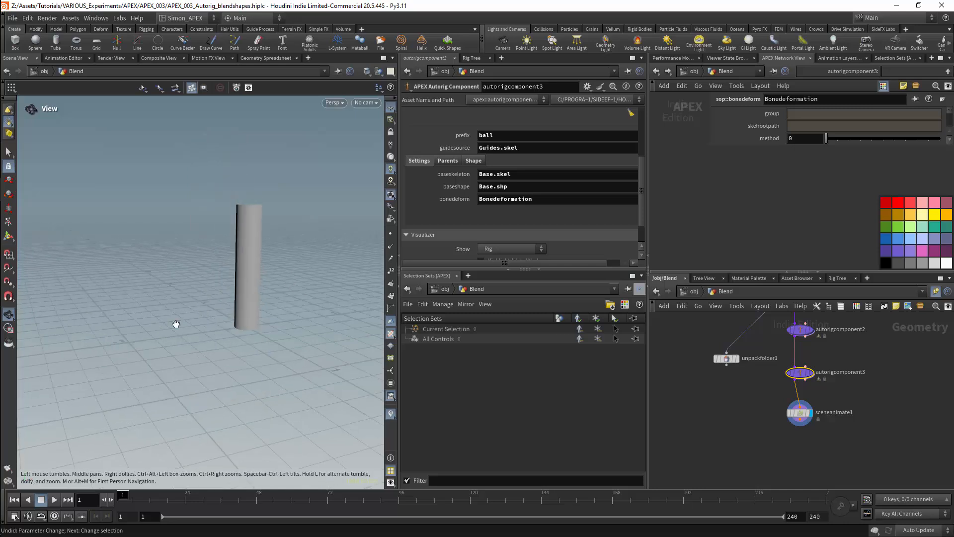
mouse_move(283, 282)
middle_mouse_down()
mouse_move(298, 280)
mouse_move(291, 290)
middle_mouse_up()
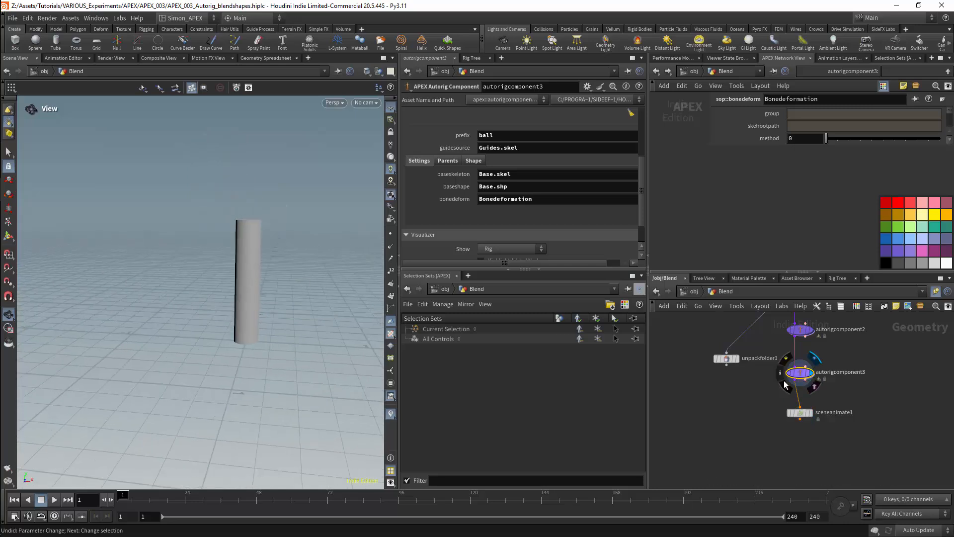
left_click_drag(726, 358, 723, 403)
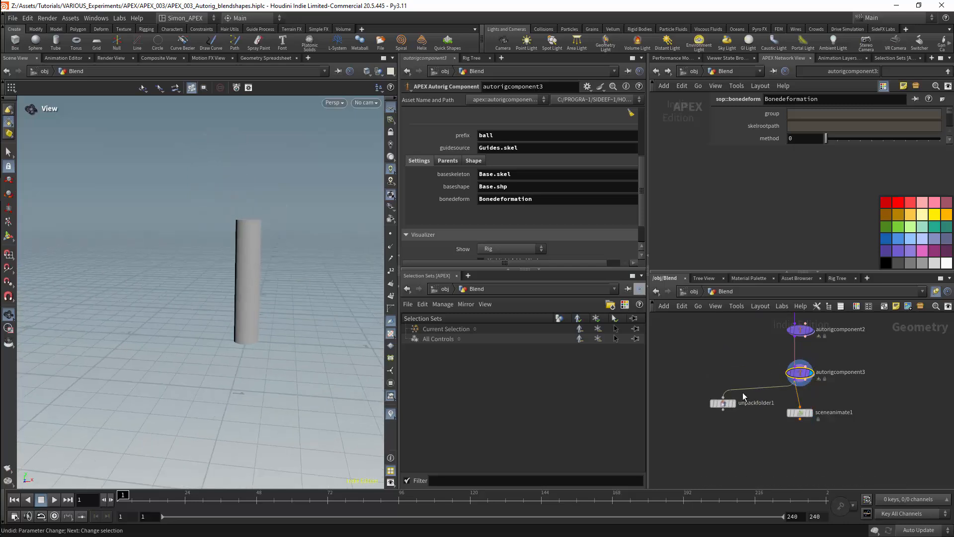
middle_click_drag(264, 244, 269, 267)
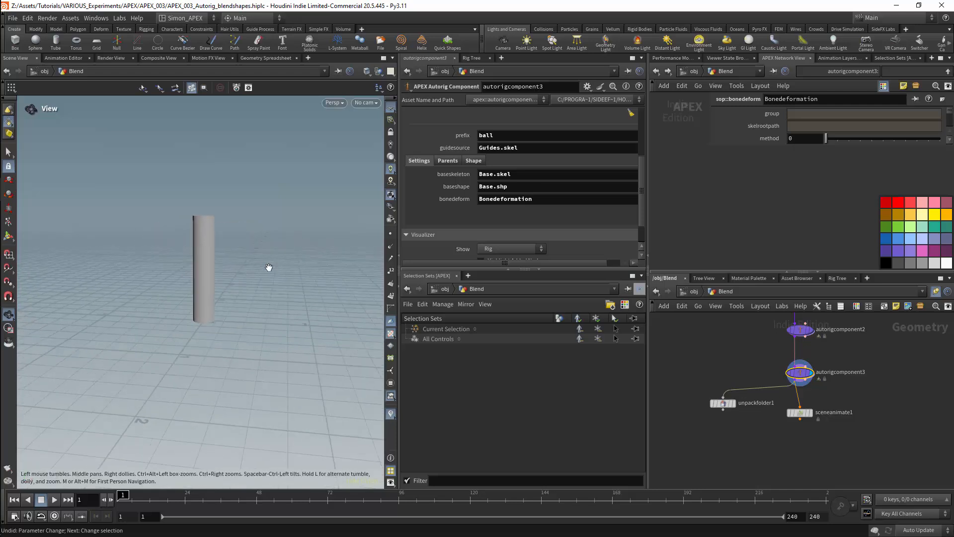
- Review autorigcomponent3's parent and shape parameters and set the main blendshape parent to controls
left_click(449, 161)
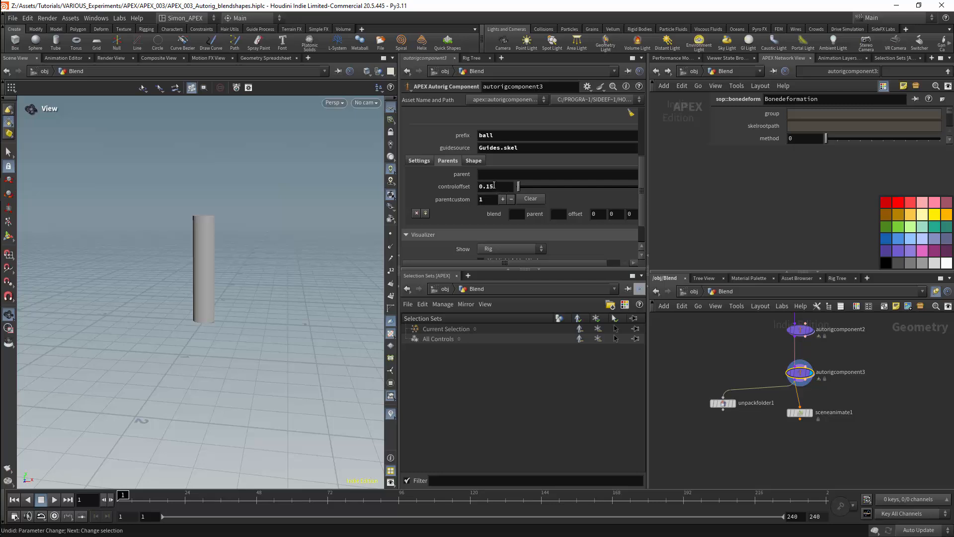
left_click(491, 174)
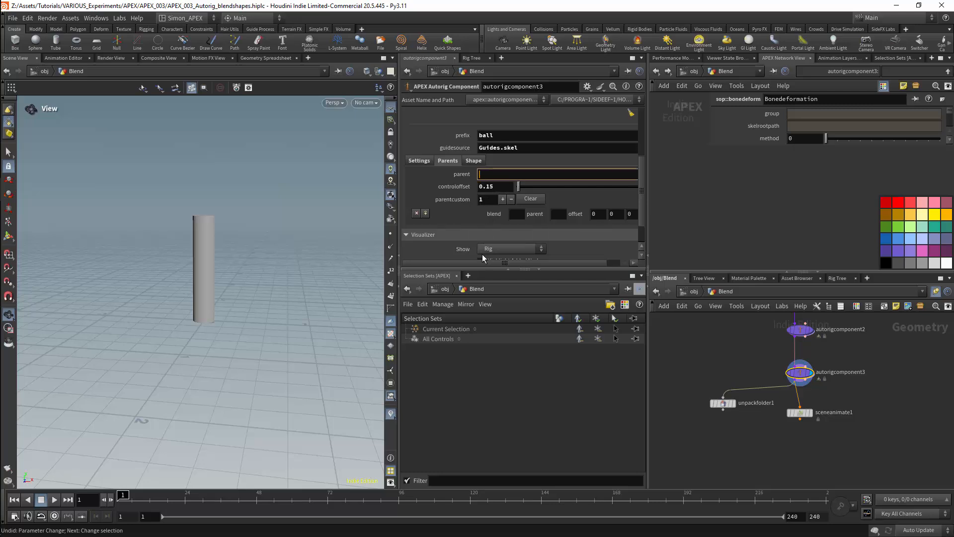
left_click(477, 168)
left_click(475, 162)
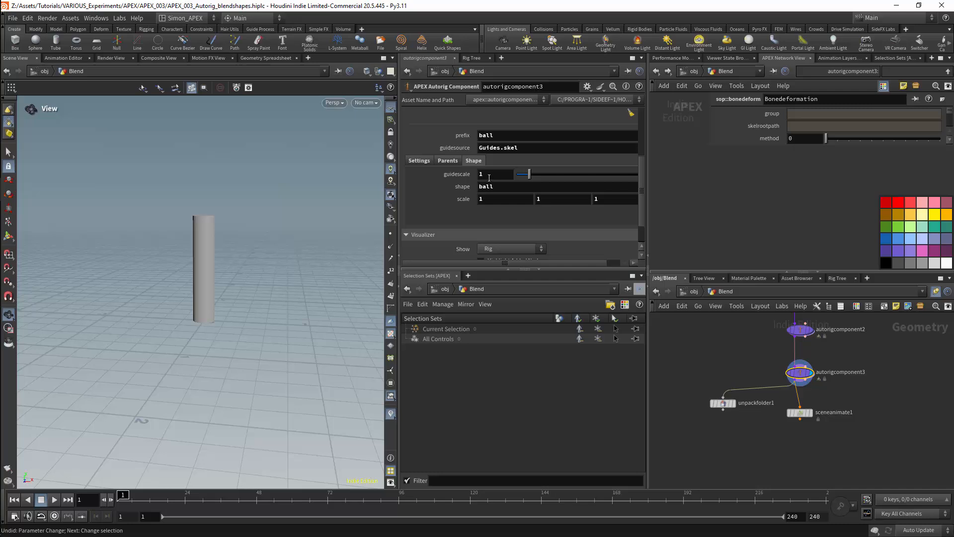
left_click(449, 159)
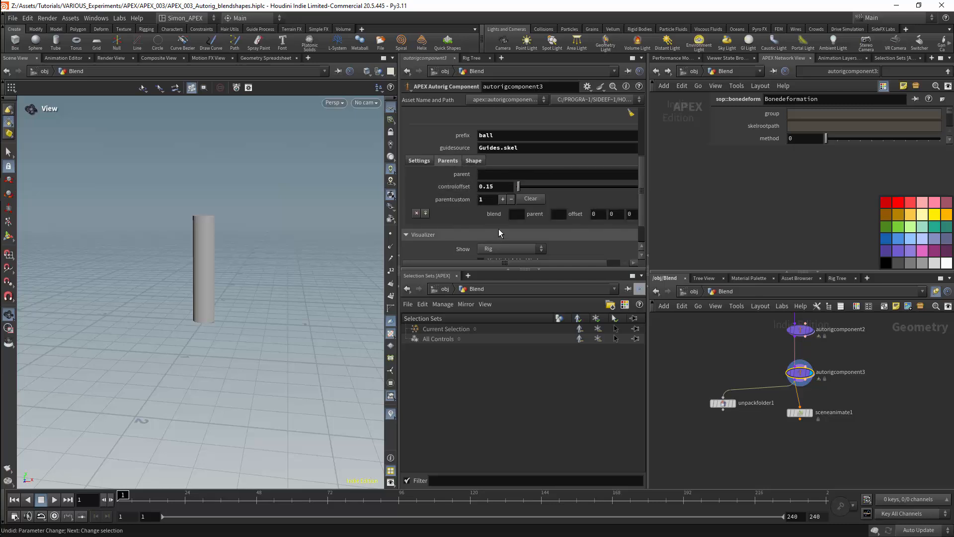
left_click(486, 174)
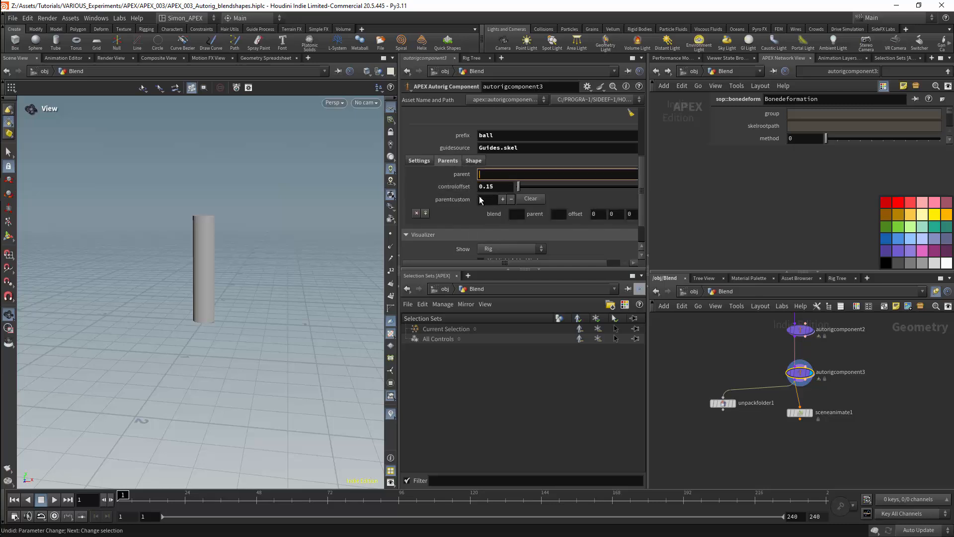
type("controls")
key("Return")
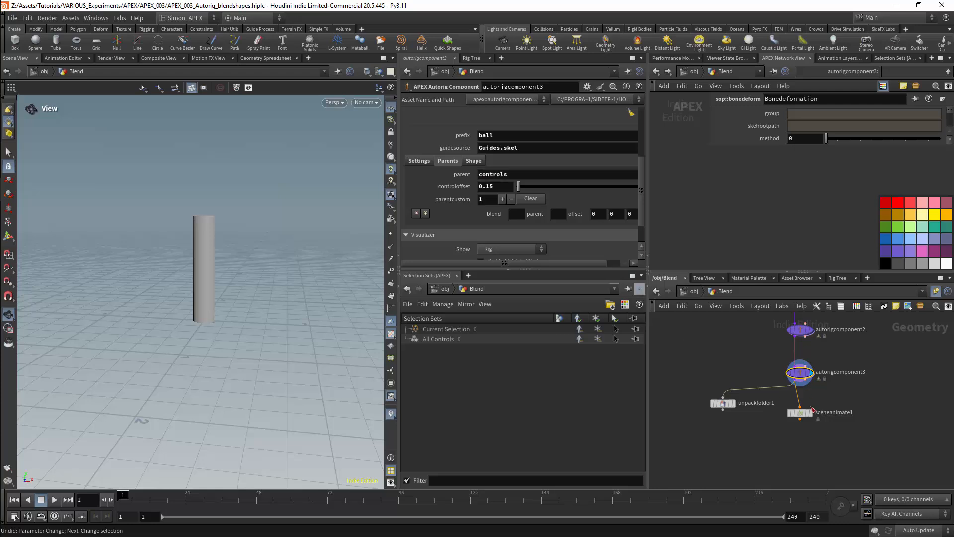
- Display sceneanimate1, enter its Animate state, and perform a full reset so the rig controls rebuild
left_click(801, 413)
left_click(810, 413)
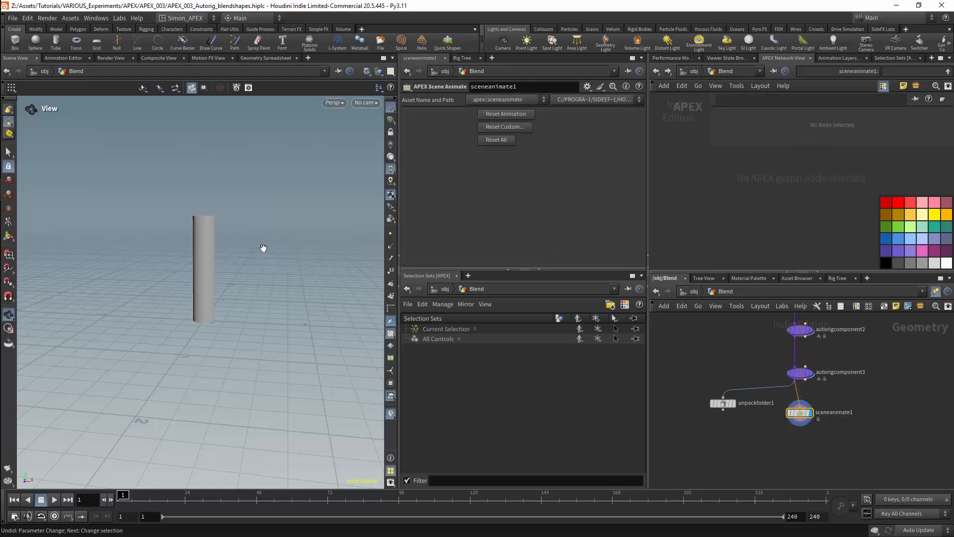
key("Return")
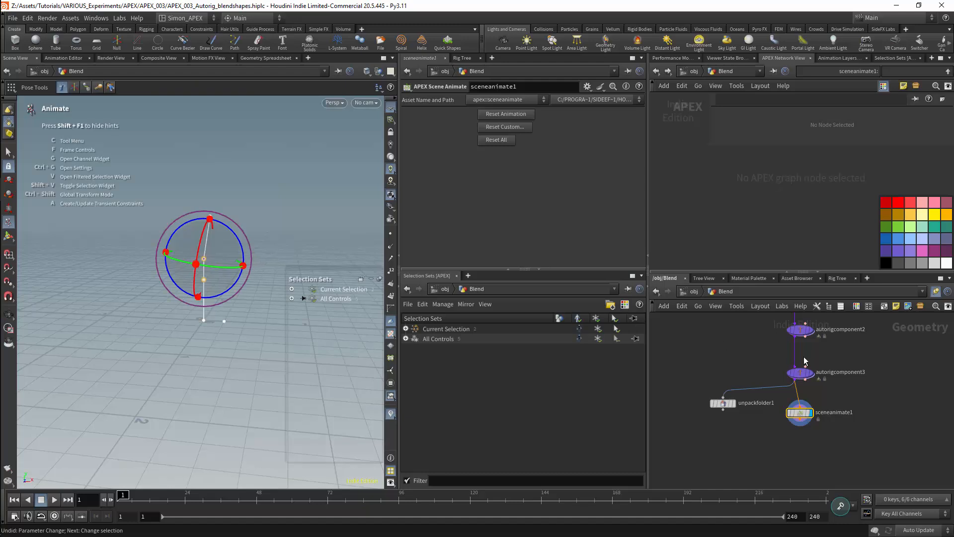
left_click_drag(774, 358, 747, 439)
left_click(504, 141)
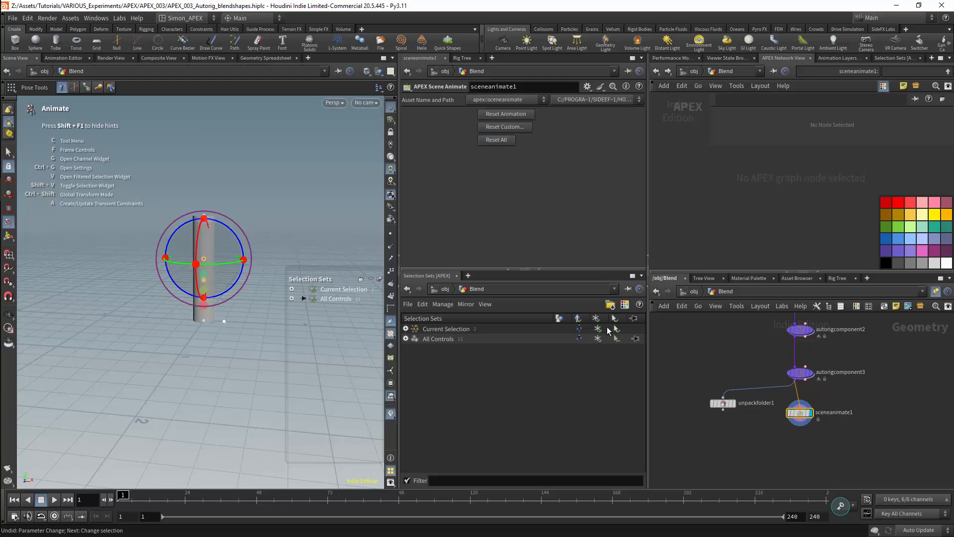
key("Escape")
key("Return")
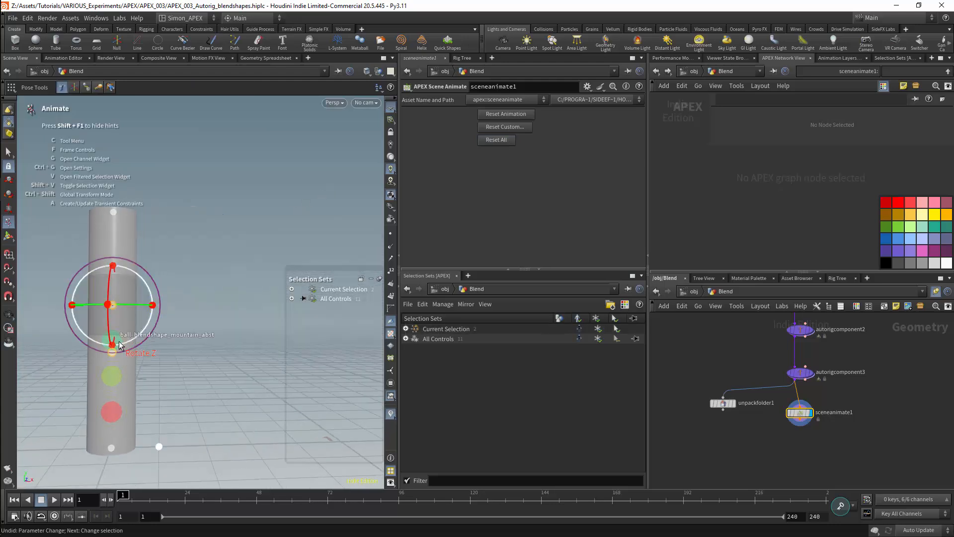
- Set autorigcomponent3's controloffset to 0.3 and correct its parent name to Controls
left_click_drag(832, 354, 767, 392)
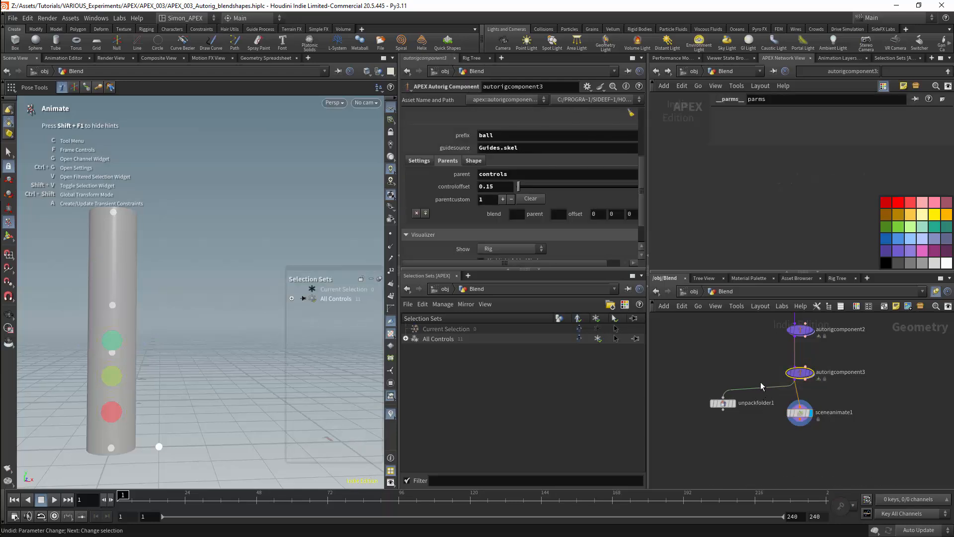
left_click_drag(522, 187, 527, 187)
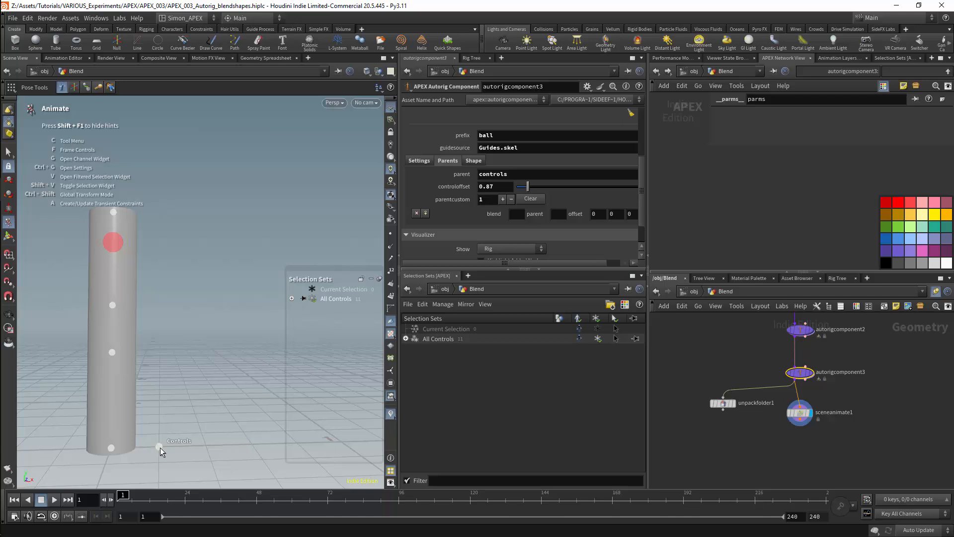
left_click_drag(483, 176, 520, 190)
type("C")
key("Return")
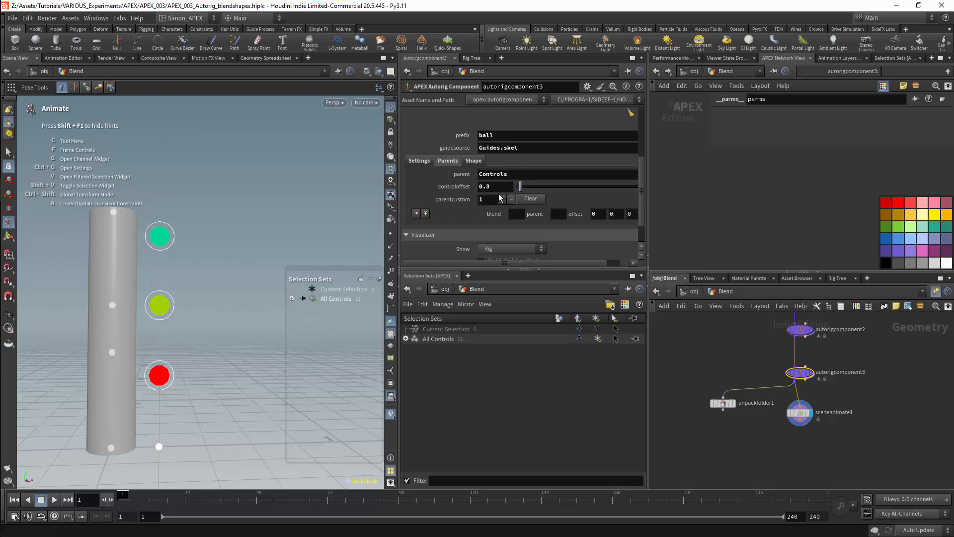
- Try the circle shape for the blendshape controls and restore the ball shape
double_click(495, 191)
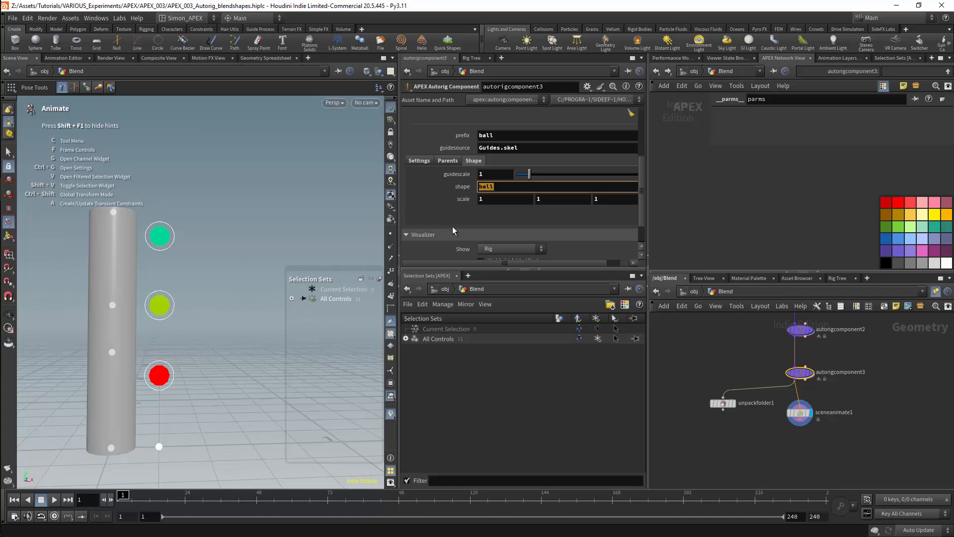
type("circle")
key("Return")
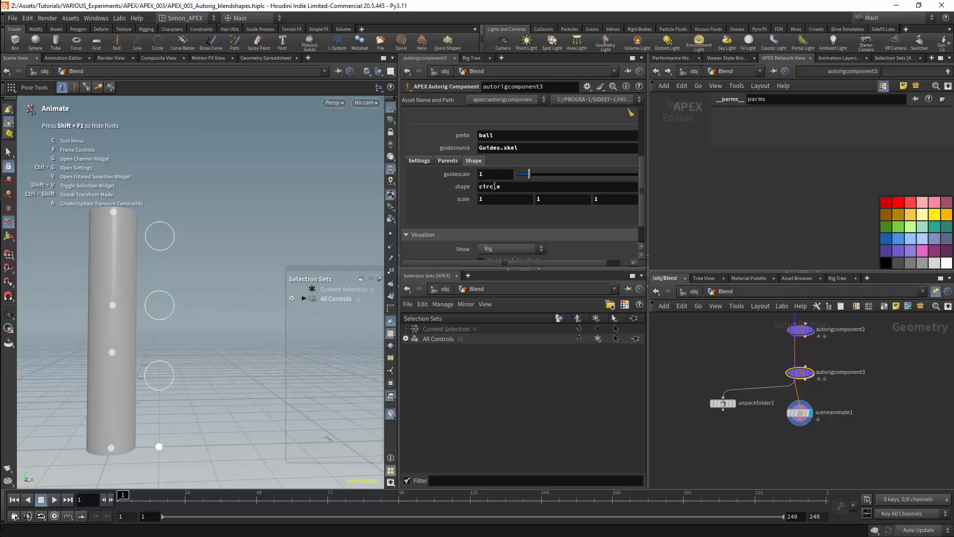
double_click(495, 186)
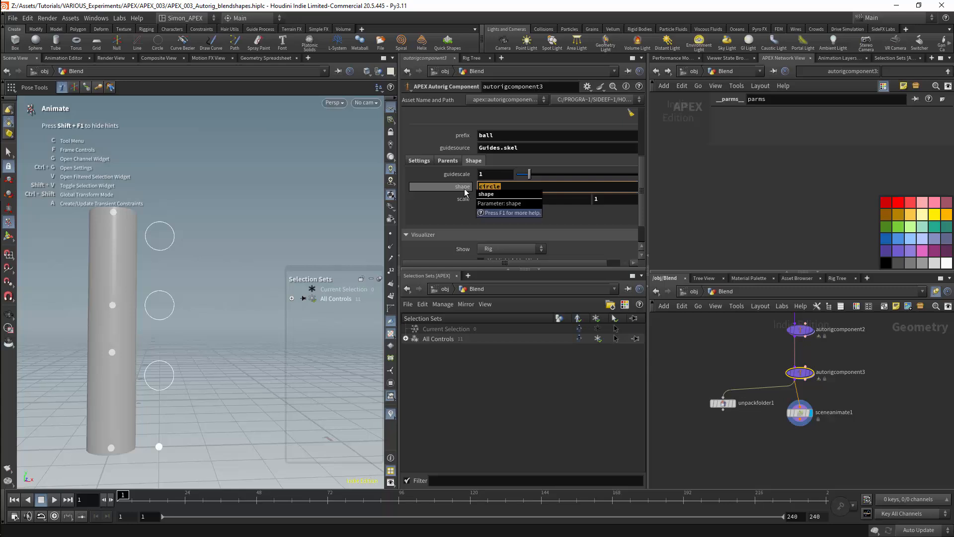
type("ball")
key("Return")
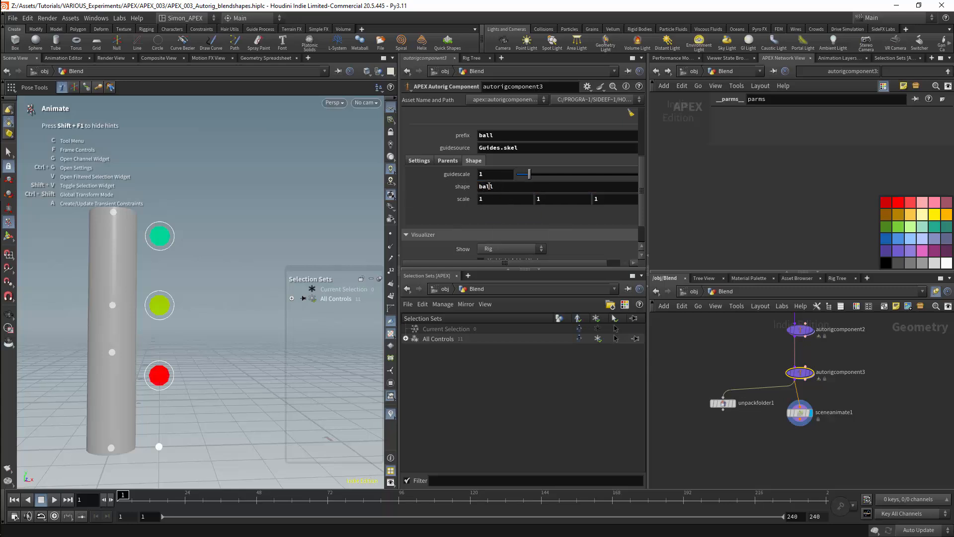
- Clear the main parent of the blendshape controls on autorigcomponent3
left_click(446, 160)
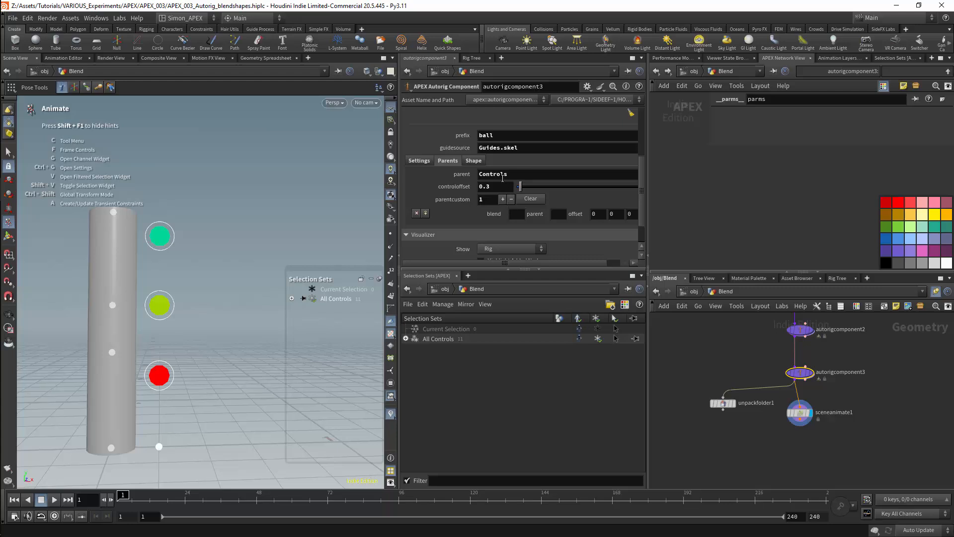
double_click(511, 174)
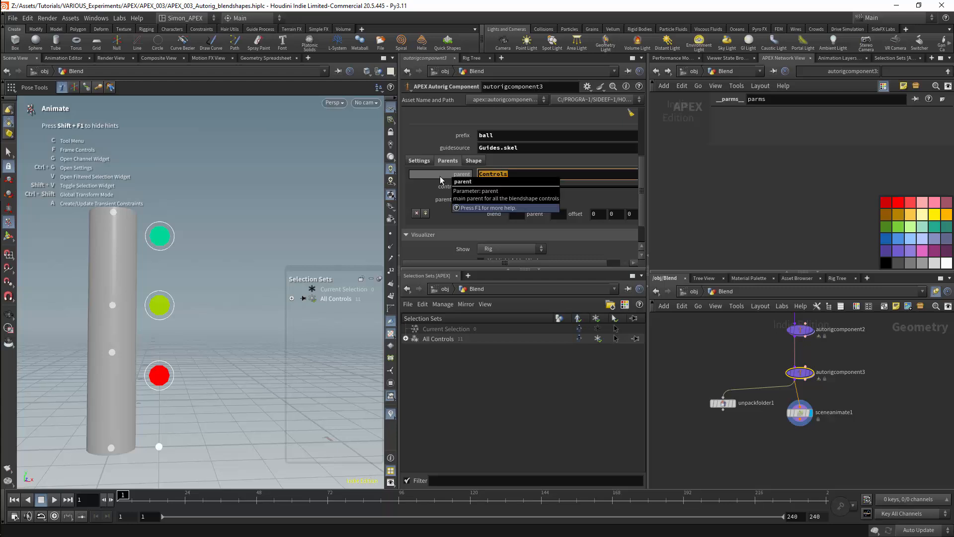
key("BackSpace")
key("Return")
- Fill in the custom parent entry with the peak blend and the controls joint as its parent
left_click(517, 214)
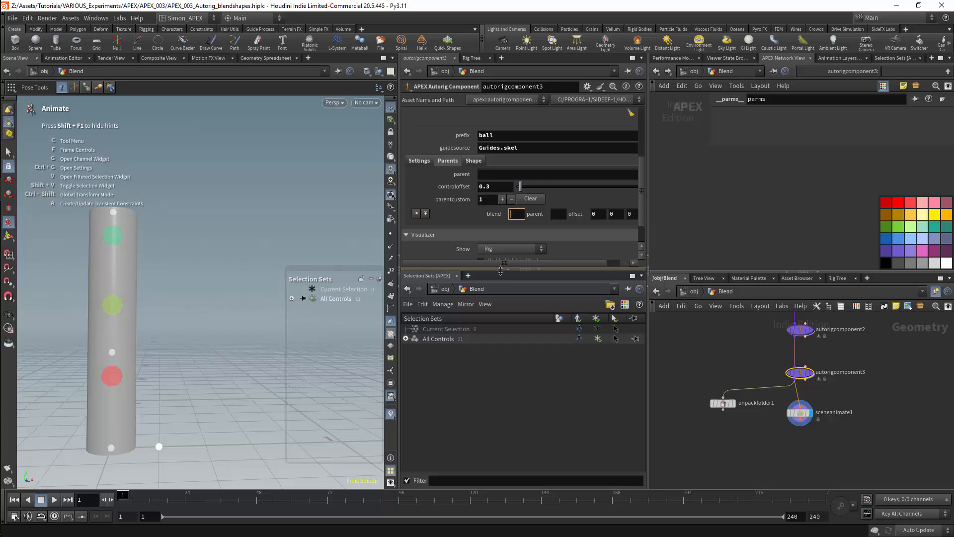
type("peak")
key("Return")
key("Tab")
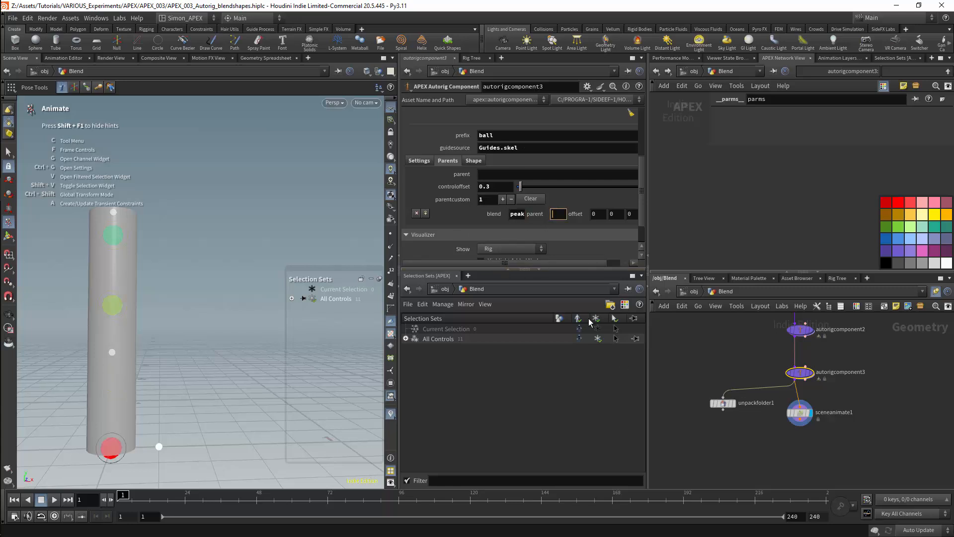
type("con")
key("Return")
- Try an offset of 1 in X and 2 in Y for the peak control's custom parent
left_click(591, 218)
type("1")
key("Tab")
type("2")
scroll(326, 239, "down", 3)
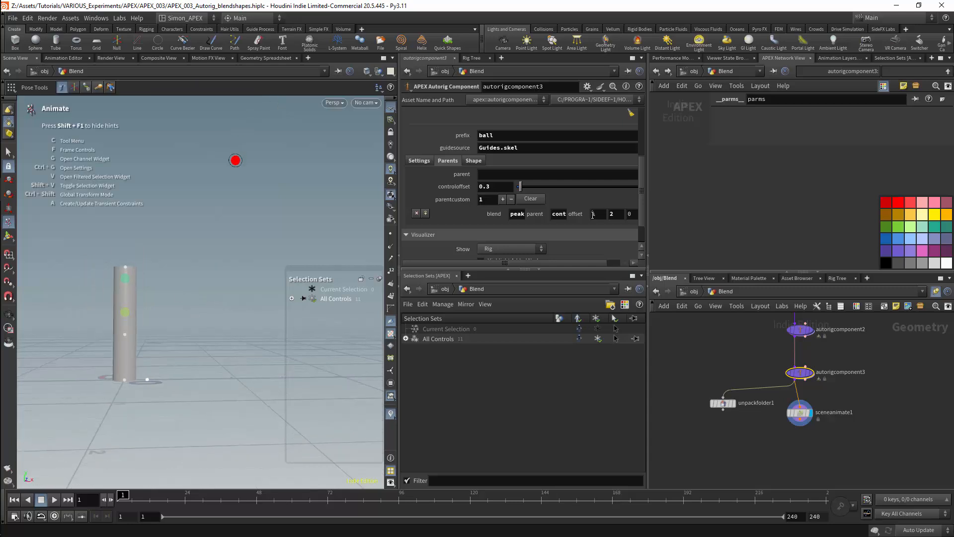
- Set the peak control's custom parent offset to -0.1 in X and 0.1 in Y
left_click(593, 215)
type("0.1")
left_click(613, 218)
key("Return")
double_click(615, 214)
type("0.1")
left_click(596, 215)
type("-")
key("Return")
- Try transforming the control beside the tube's base, undo it, and inspect the peak control's placement
left_click(148, 376)
left_click_drag(176, 362, 203, 355)
key("ctrl+z")
right_click_drag(152, 323, 187, 328)
left_click_drag(187, 328, 155, 329)
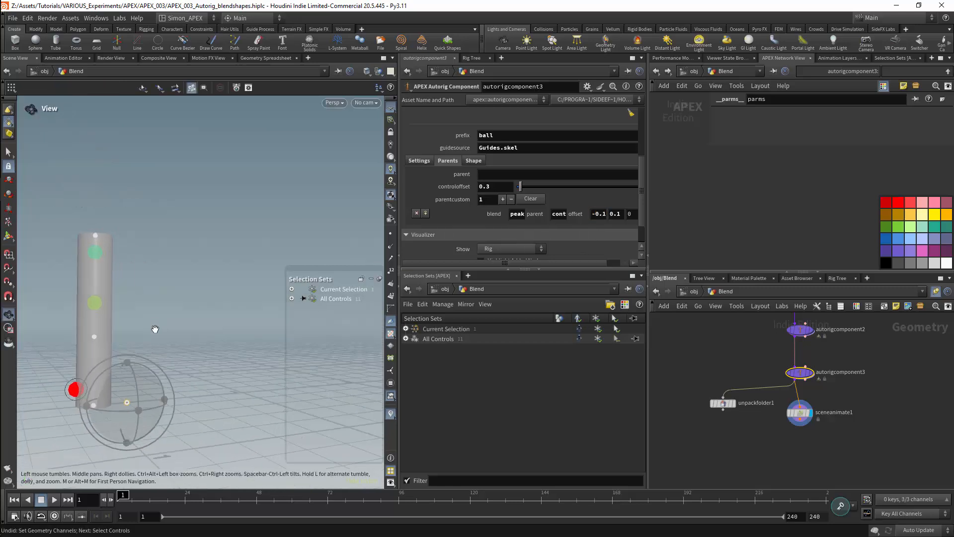
- Correct the peak entry's parent to the controls joint name with a capital C, and test it by rotating the base control
key("Return")
left_click(558, 215)
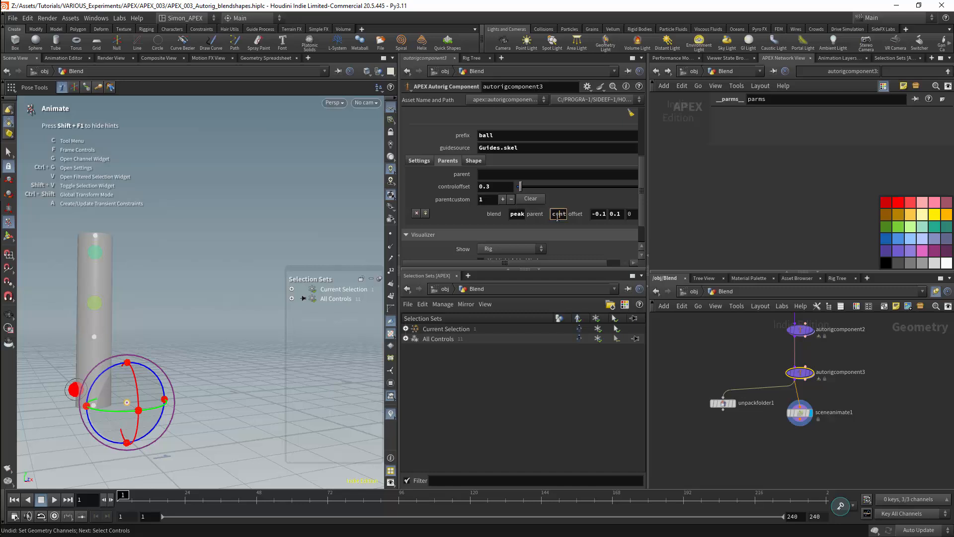
key("Return")
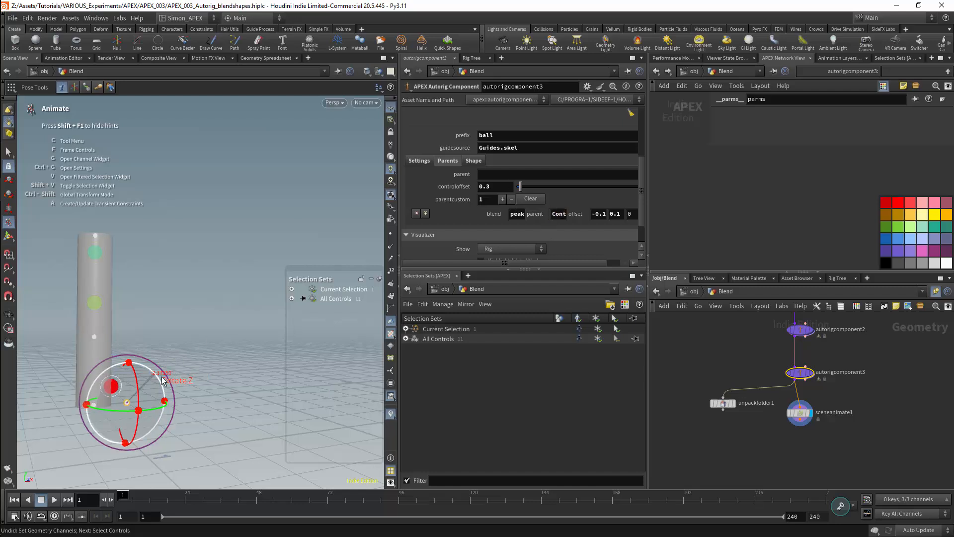
left_click_drag(148, 372, 156, 380)
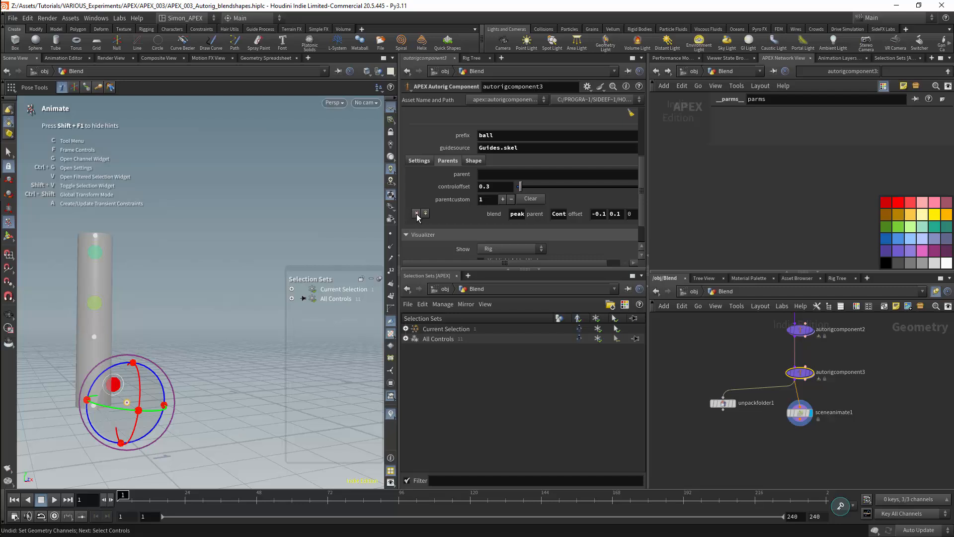
- Add a second custom parent entry for the mountain blend, parented to the tube's top point joint with a 0.1 offset in Z
left_click(502, 200)
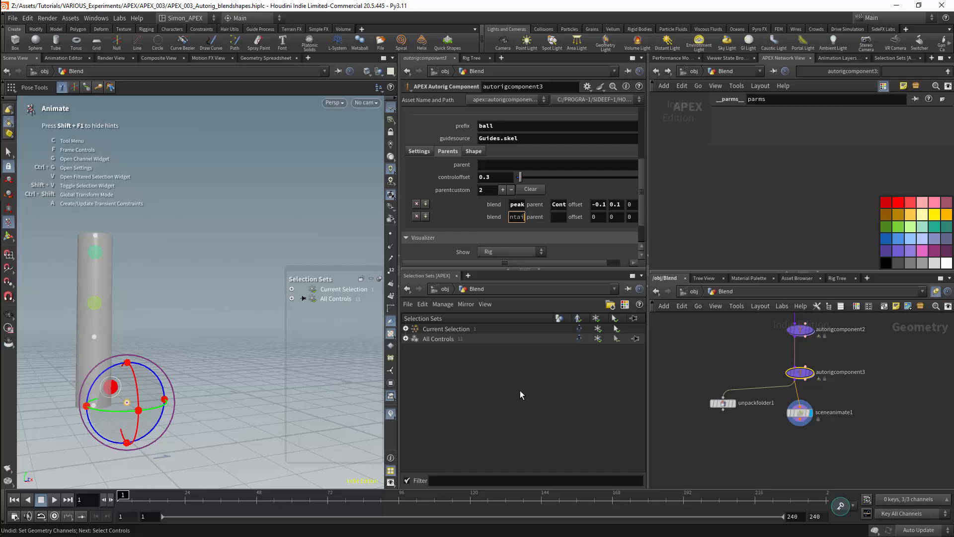
left_click(554, 217)
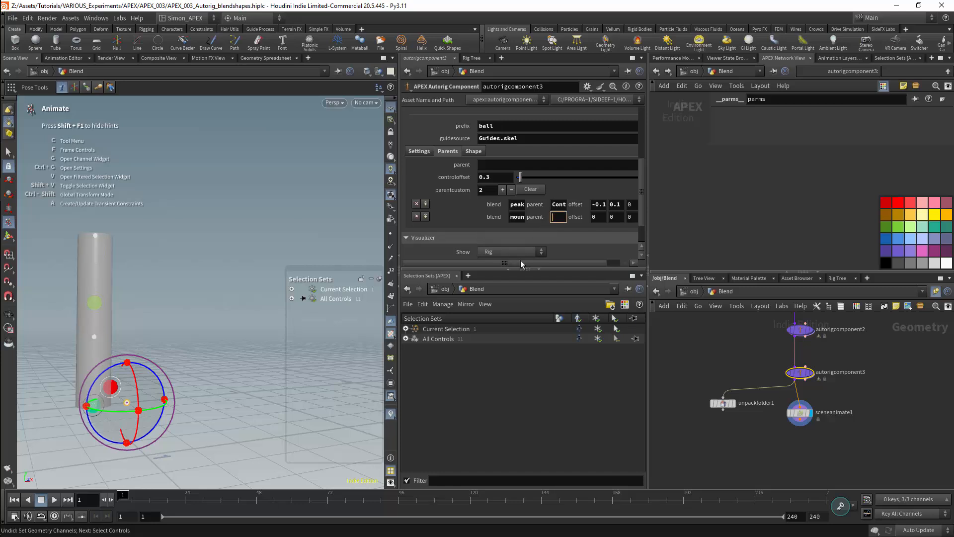
type("int_")
key("Return")
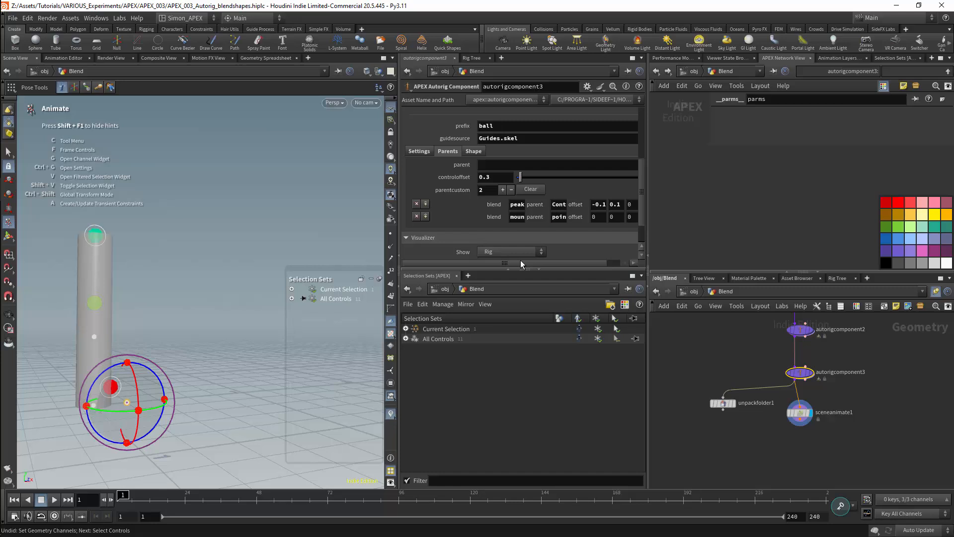
key("Tab")
type("0.1")
key("Return")
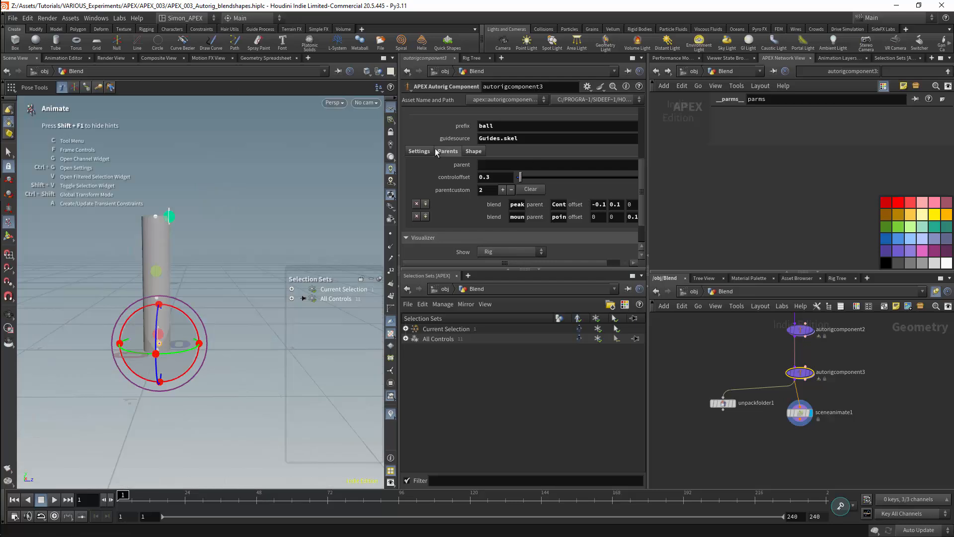
- Check the shape and scale settings of the blendshape controls, and return to their parent settings
left_click(474, 151)
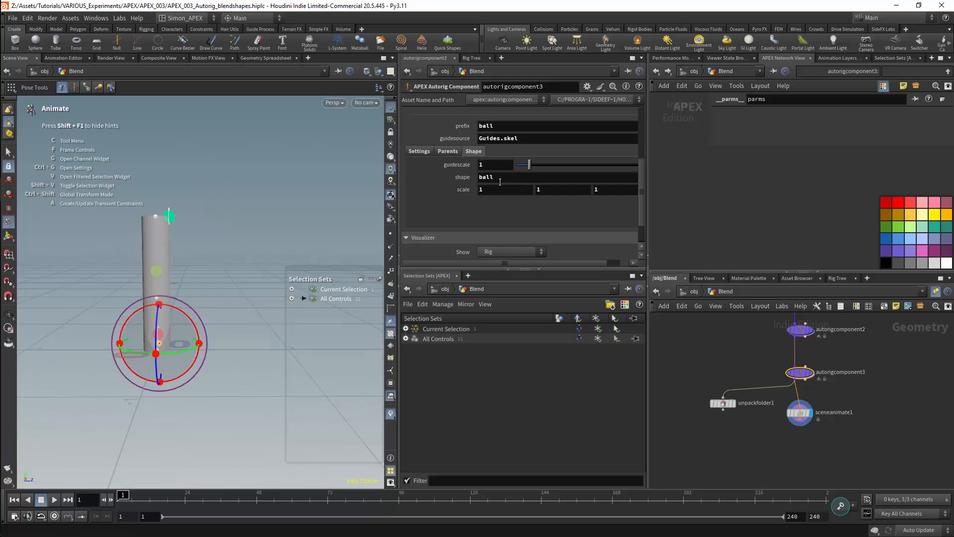
scroll(500, 182, "down", 2)
scroll(477, 174, "up", 3)
left_click(448, 167)
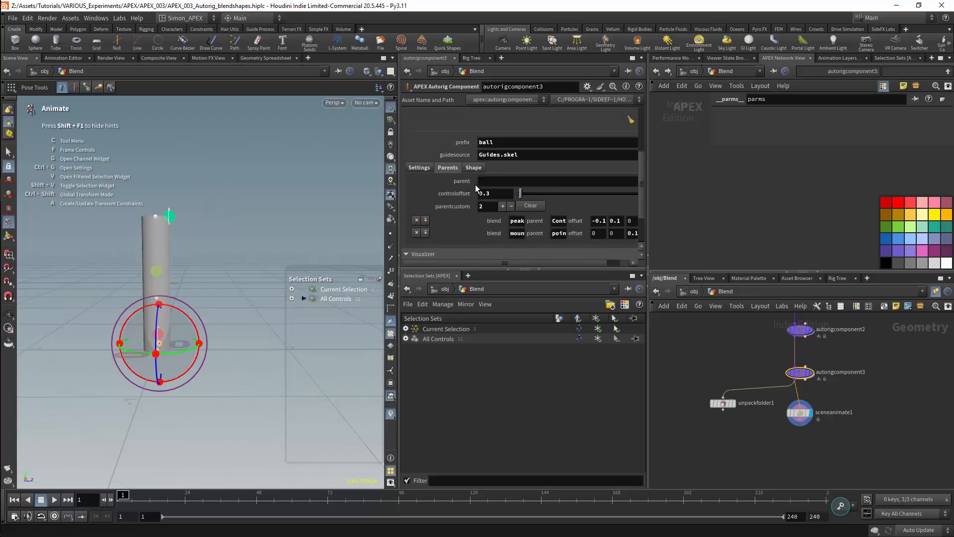
- Test the mountain control at the tube's top, try rotating the upper joint control, and undo that rotation
mouse_move(170, 216)
left_mouse_down()
mouse_move(195, 215)
mouse_move(171, 215)
left_mouse_up()
left_click(156, 271)
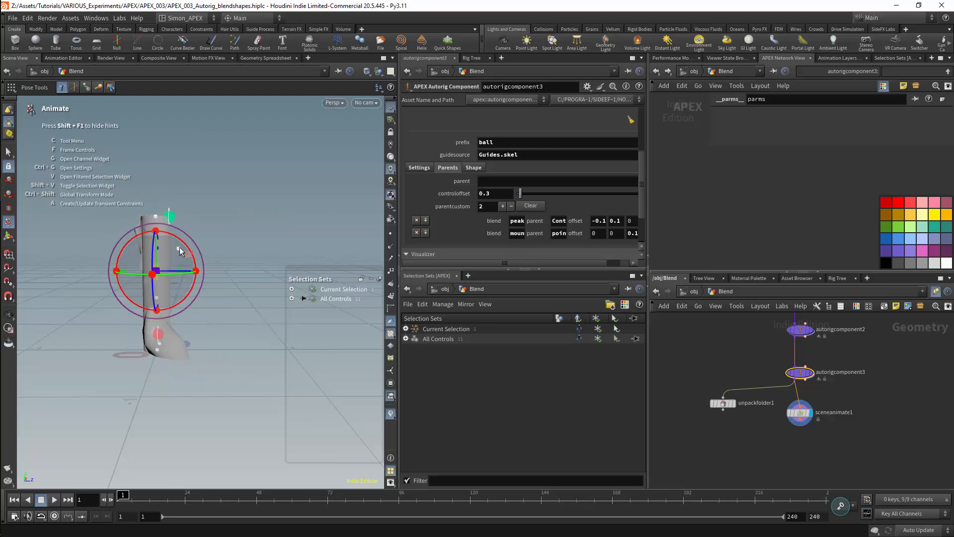
left_click_drag(187, 248, 154, 234)
key("ctrl+z")
middle_click_drag(198, 232, 266, 216, "alt")
scroll(267, 215, "up", 3)
left_click(130, 303)
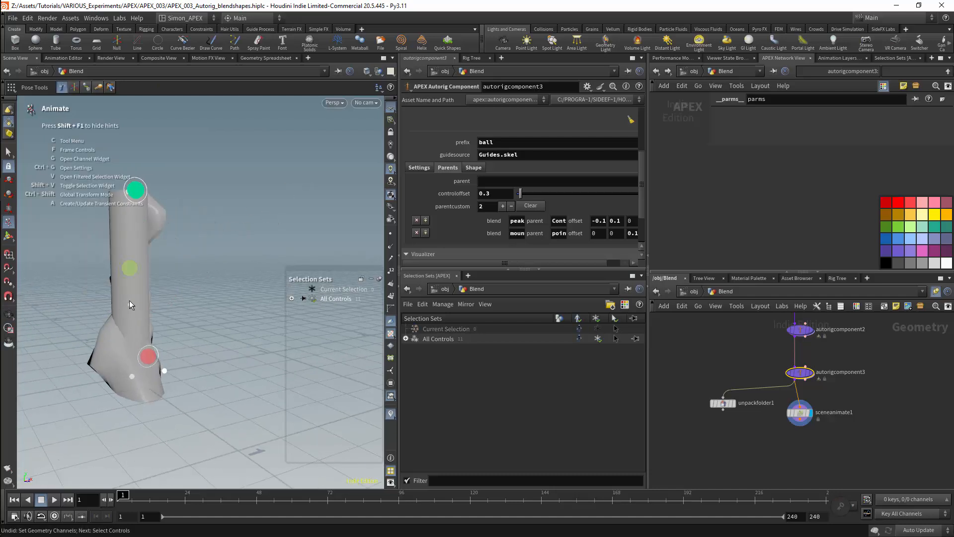
- Pose the tube's middle and upper joint controls so the upper part bends sideways
left_click_drag(135, 303, 195, 286)
left_click(154, 278)
left_click_drag(185, 255, 204, 265)
left_click(236, 264)
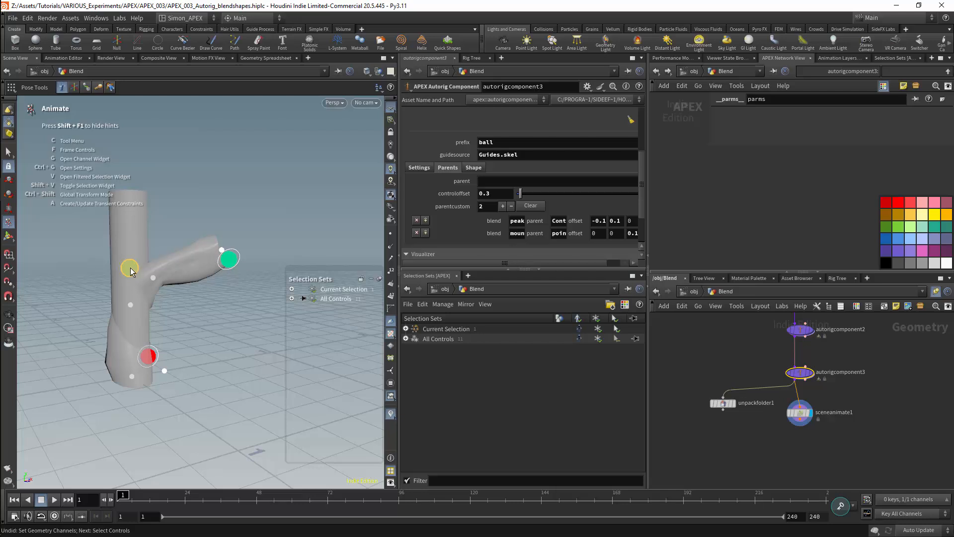
- Test the jitter and peak blends on the bent tube using the yellow and red controls
mouse_move(132, 271)
left_mouse_down()
mouse_move(111, 269)
mouse_move(139, 273)
left_mouse_up()
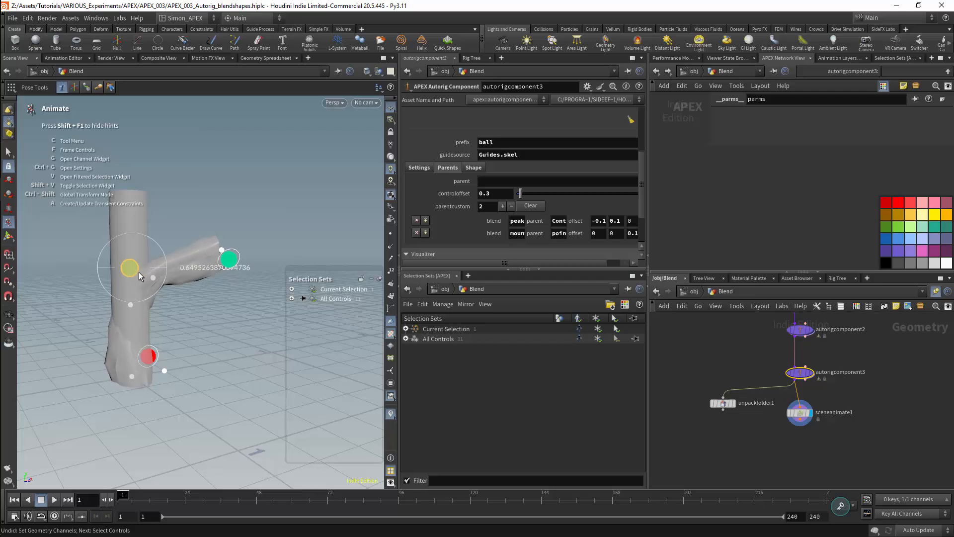
left_click(154, 354)
left_click_drag(154, 355, 263, 255)
key("Escape")
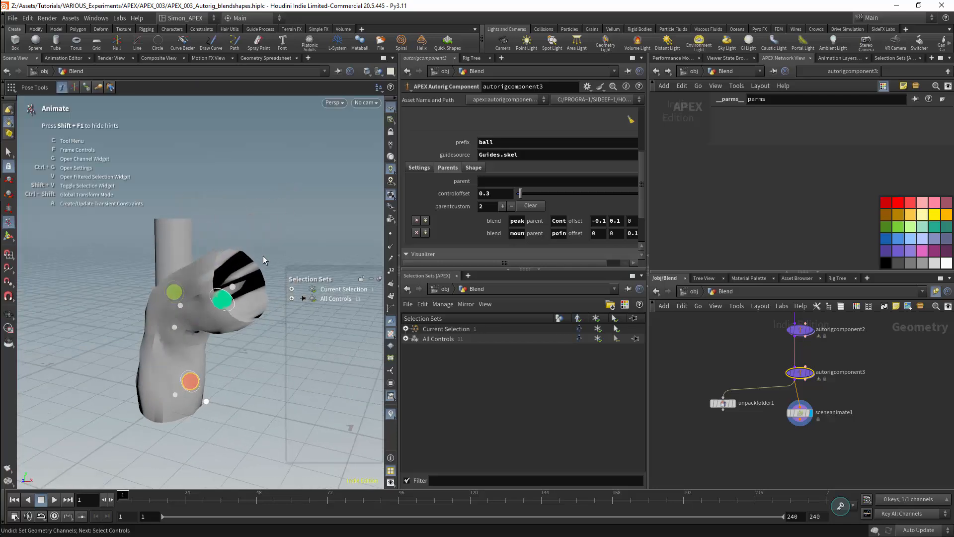
- Review the tube and name nodes at the start of the geometry network
key("h")
scroll(820, 388, "up", 6)
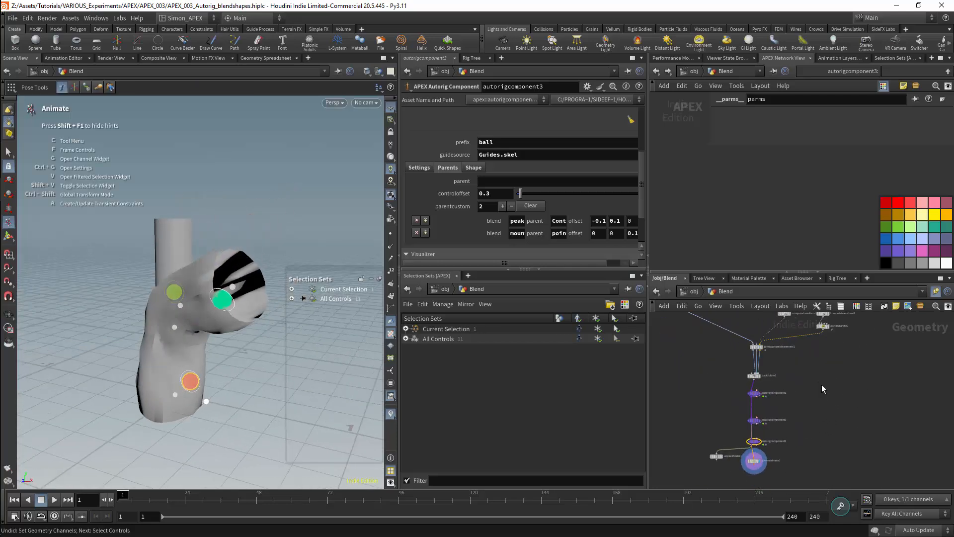
scroll(820, 346, "up", 2)
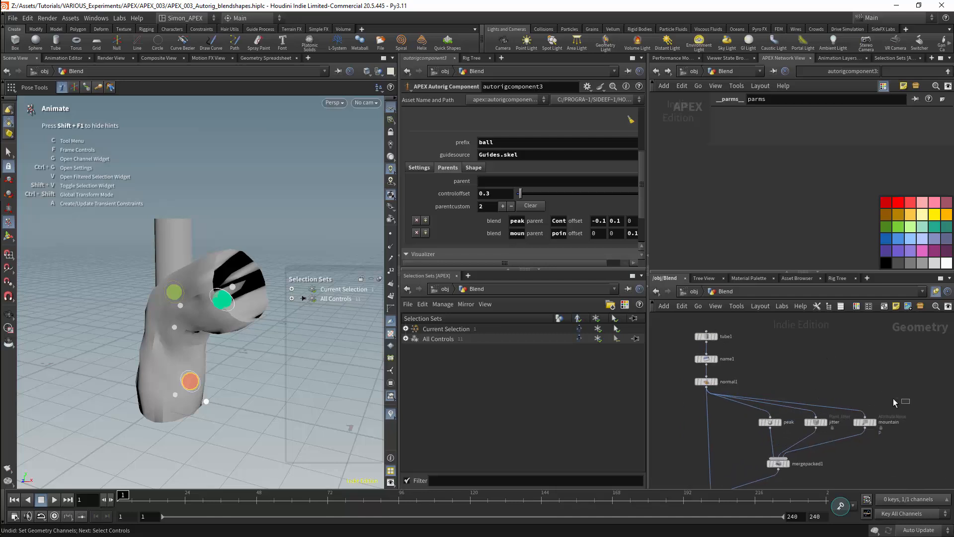
key("ctrl+z")
left_click(707, 337)
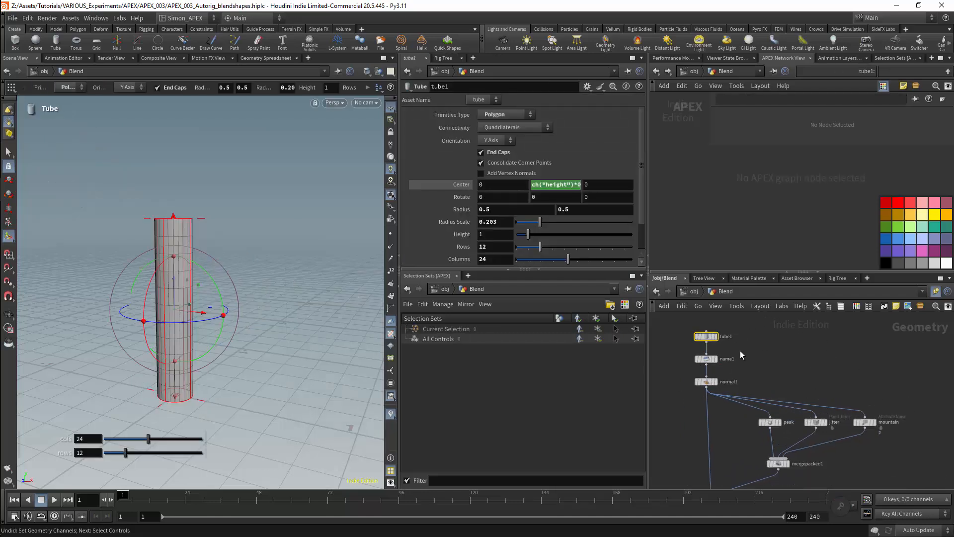
left_click(706, 359)
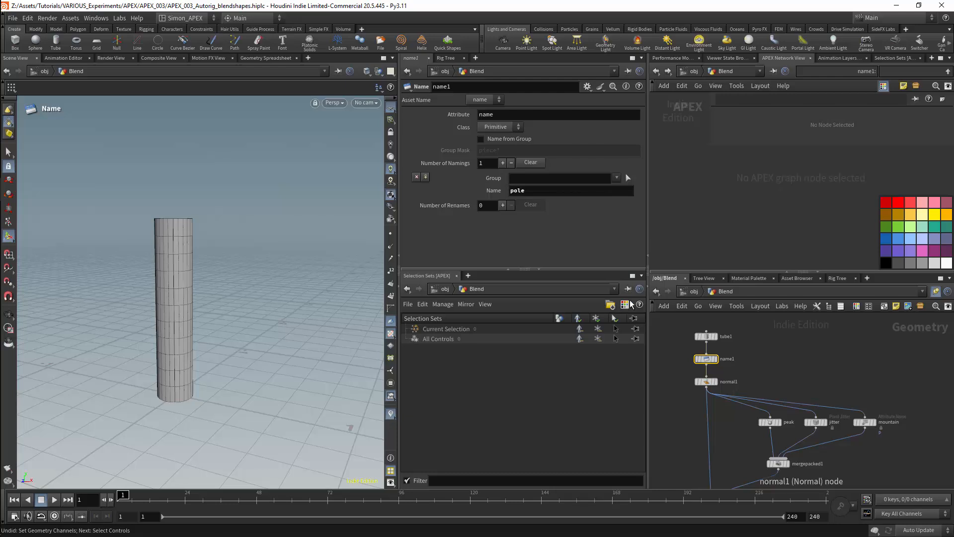
- Examine the packed merge of the three blend shapes and the Character Blend Shapes Add settings, continuing to the skeleton branches
left_click_drag(904, 399, 757, 428)
middle_click_drag(868, 463, 878, 400)
left_click(790, 399)
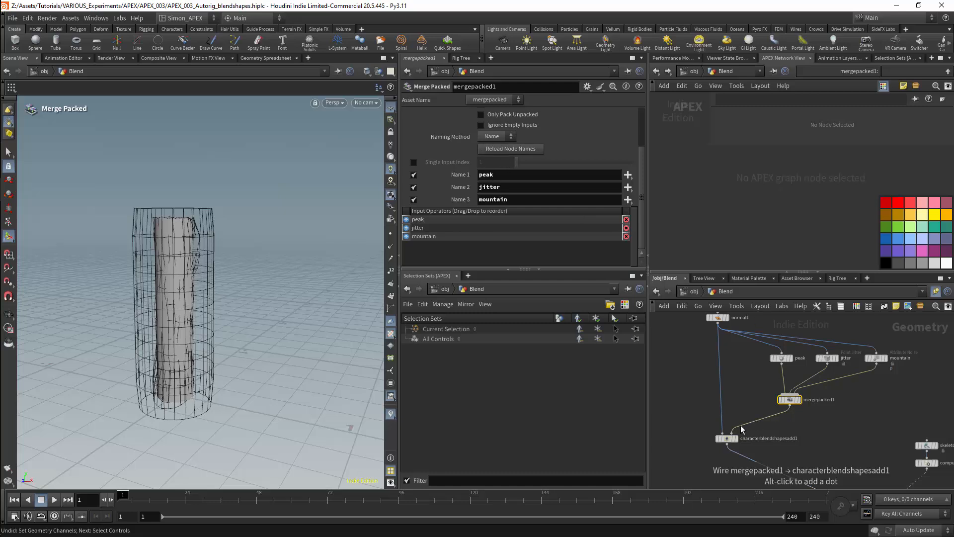
middle_click_drag(773, 436, 760, 356)
left_click(728, 409)
middle_click_drag(858, 407, 801, 398)
scroll(801, 398, "down", 1)
scroll(849, 434, "up", 2)
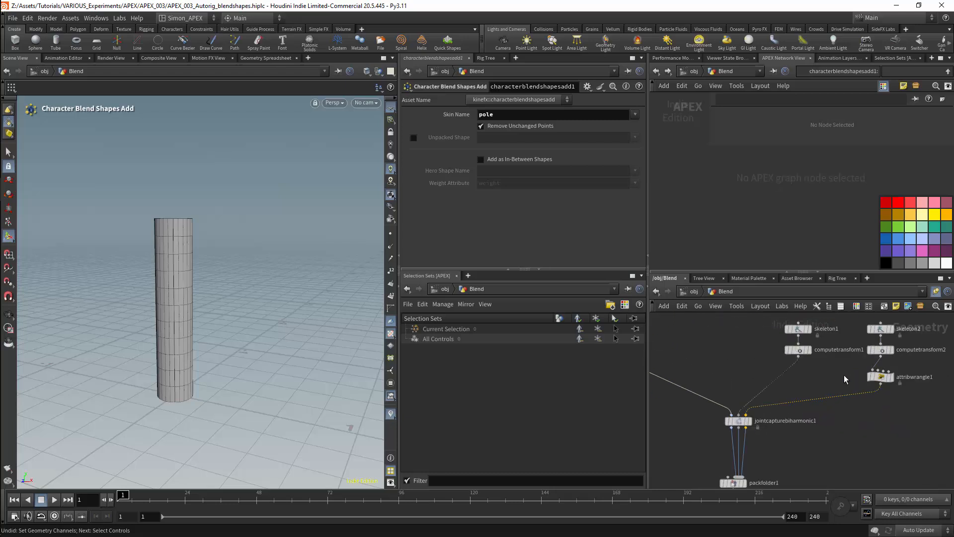
- Lower the Peak, Jitter and Mountain values of the attribute wrangle to their slider minimum
left_click(882, 378)
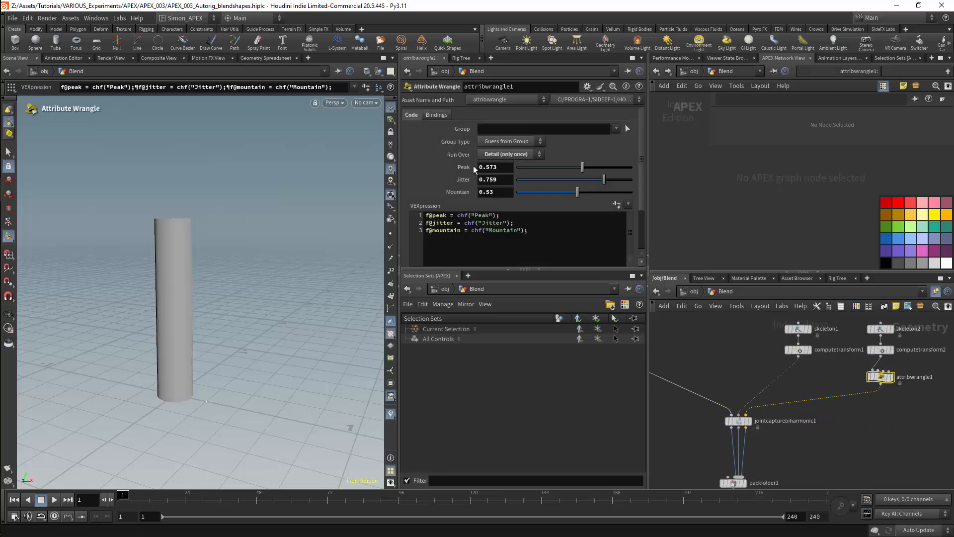
middle_click_drag(869, 428, 870, 383)
scroll(847, 357, "down", 2)
left_click_drag(529, 167, 515, 168)
left_click_drag(521, 179, 501, 182)
left_click_drag(578, 192, 515, 193)
- Display the pack folder node and examine the names and types of its packed inputs
scroll(790, 358, "up", 2)
middle_click_drag(792, 354, 780, 327)
left_click(756, 372)
left_click(771, 375)
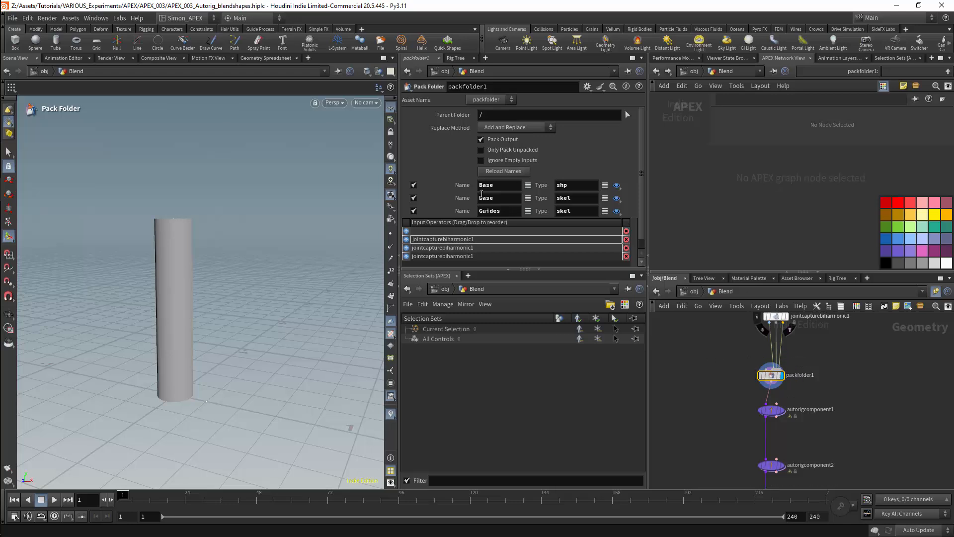
middle_click_drag(766, 428, 766, 407)
- Inspect the fktransform settings of autorigcomponent1 and raise the pointtransform node in its APEX graph
left_click(770, 389)
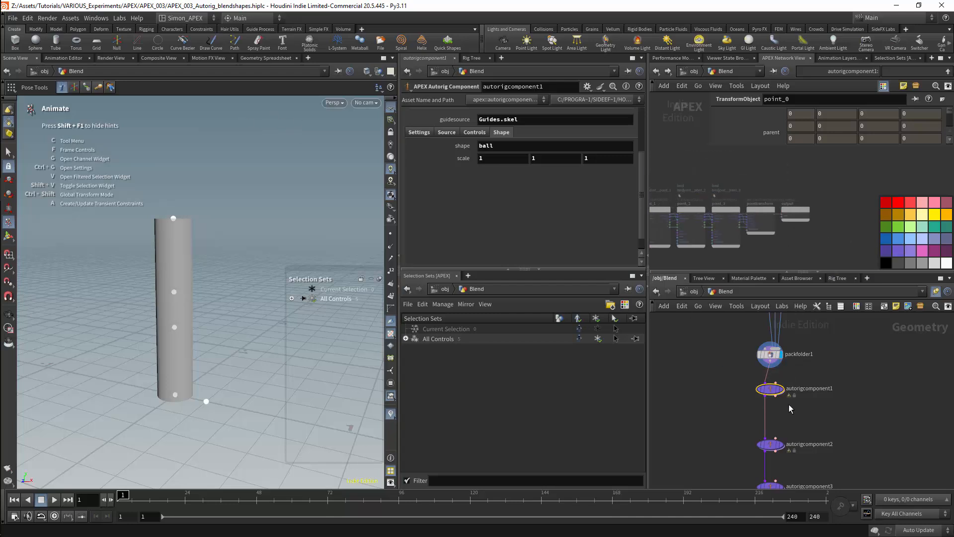
scroll(643, 160, "up", 3)
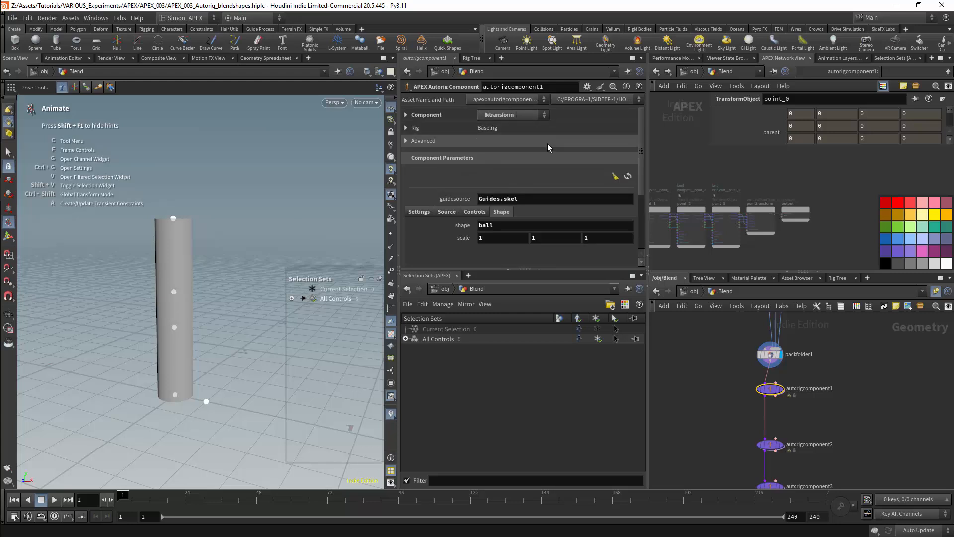
left_click_drag(762, 209, 765, 188)
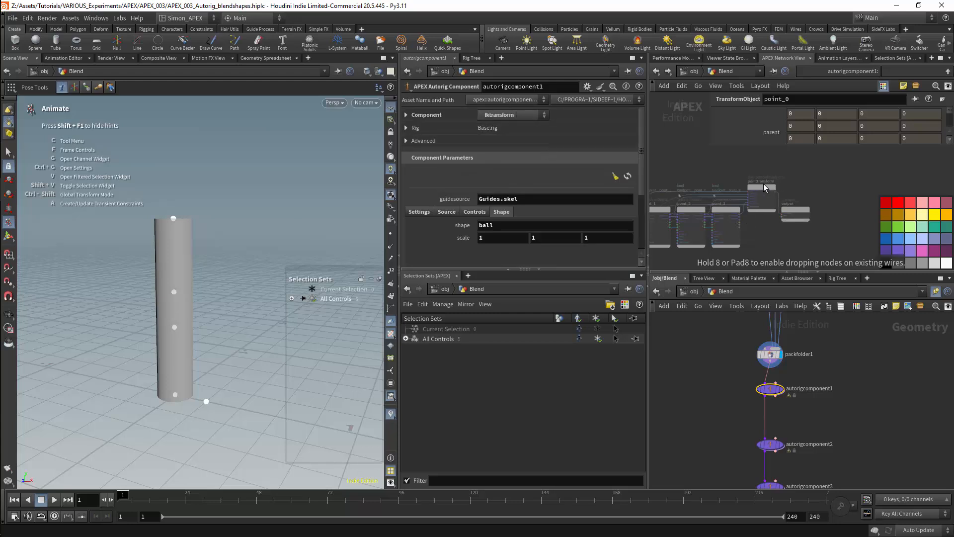
middle_click_drag(746, 239, 816, 212)
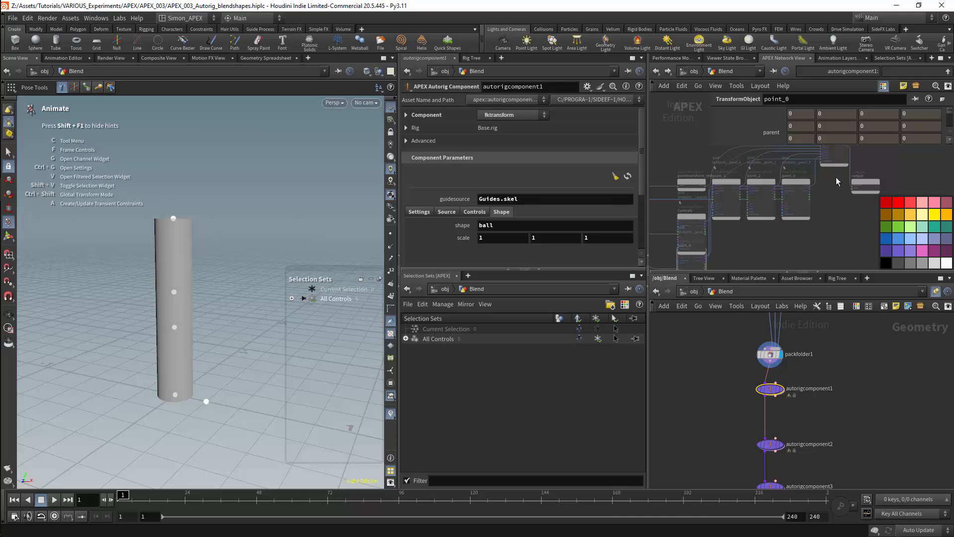
middle_click_drag(838, 182, 829, 204)
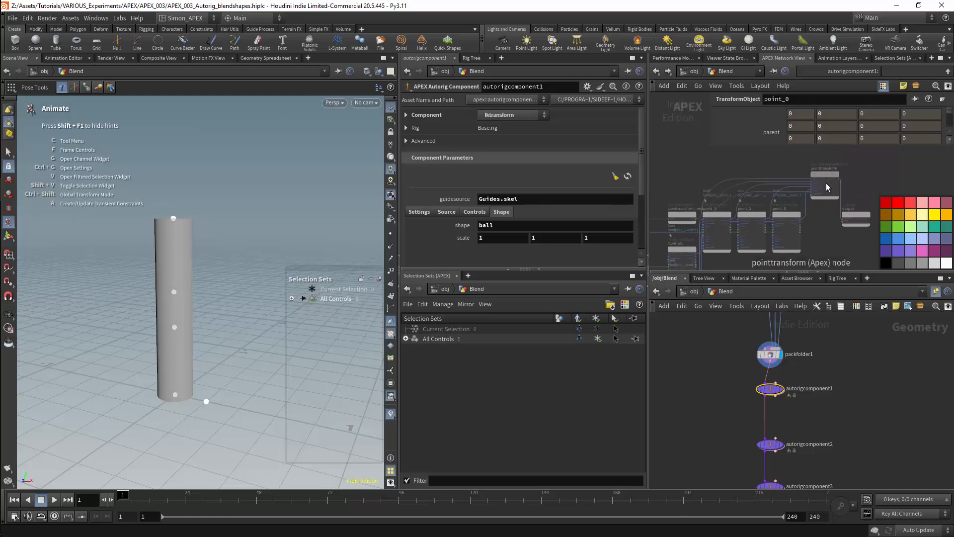
- Move autorigcomponent2 closer beneath autorigcomponent1 in the geometry network
middle_click_drag(829, 391, 826, 344)
left_click_drag(831, 370, 720, 423)
left_click_drag(769, 395, 770, 373)
middle_click_drag(812, 352, 759, 388)
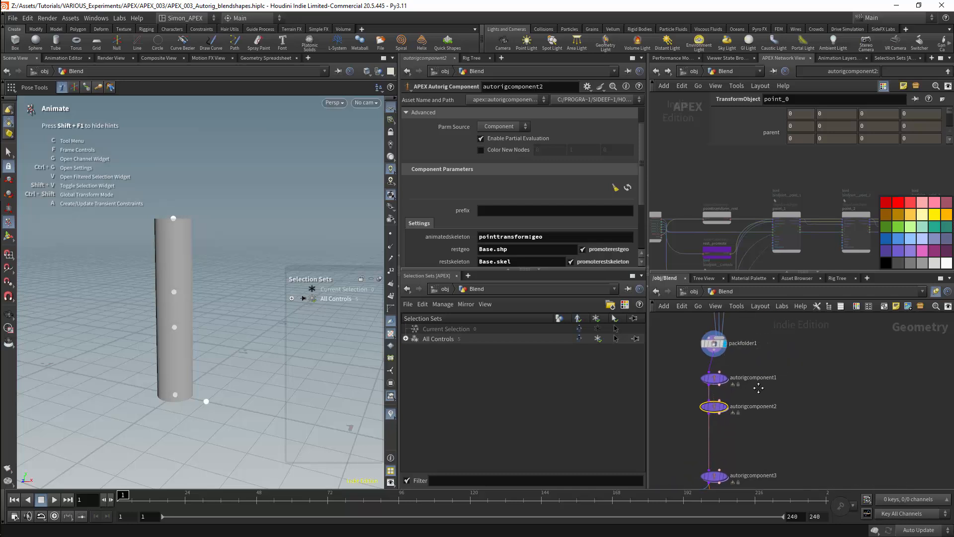
- Locate the Bonedeformation node in the APEX graph of autorigcomponent2 and raise it above the neighbouring nodes
scroll(837, 204, "down", 4)
middle_click_drag(879, 242, 774, 236)
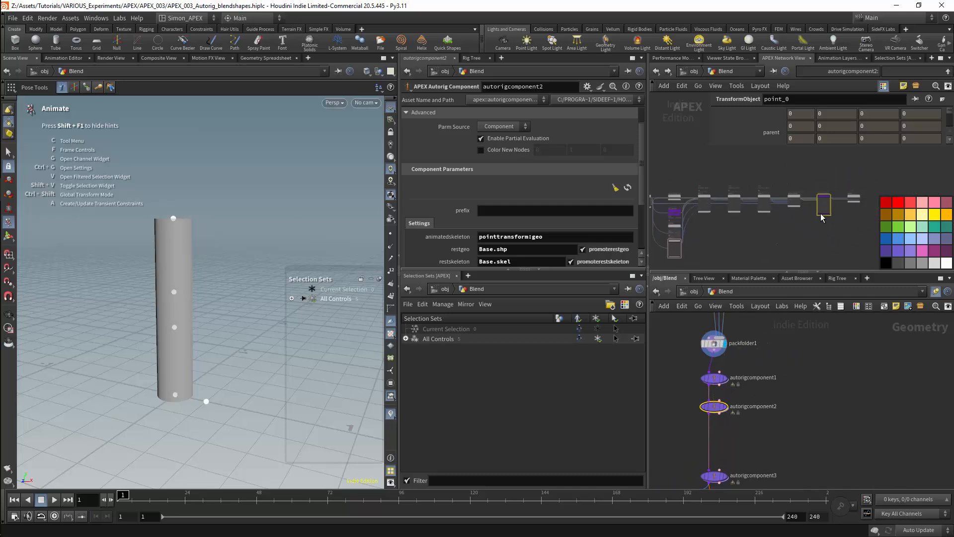
scroll(808, 248, "up", 3)
middle_click_drag(835, 167, 813, 215)
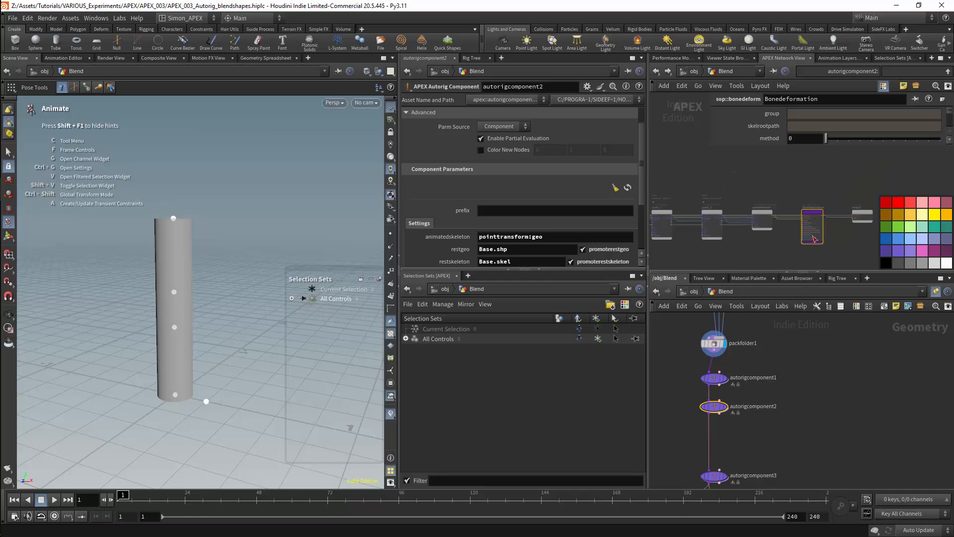
left_click_drag(814, 216, 814, 187)
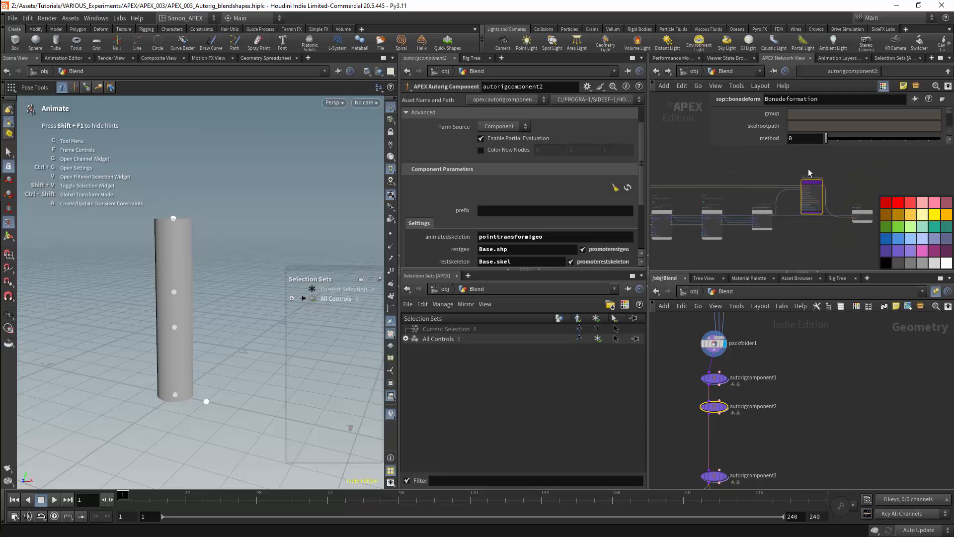
- Move autorigcomponent3 closer beneath autorigcomponent2 and review its prefix and guide source parameters
middle_click_drag(808, 329, 819, 289)
middle_click_drag(806, 354, 806, 378)
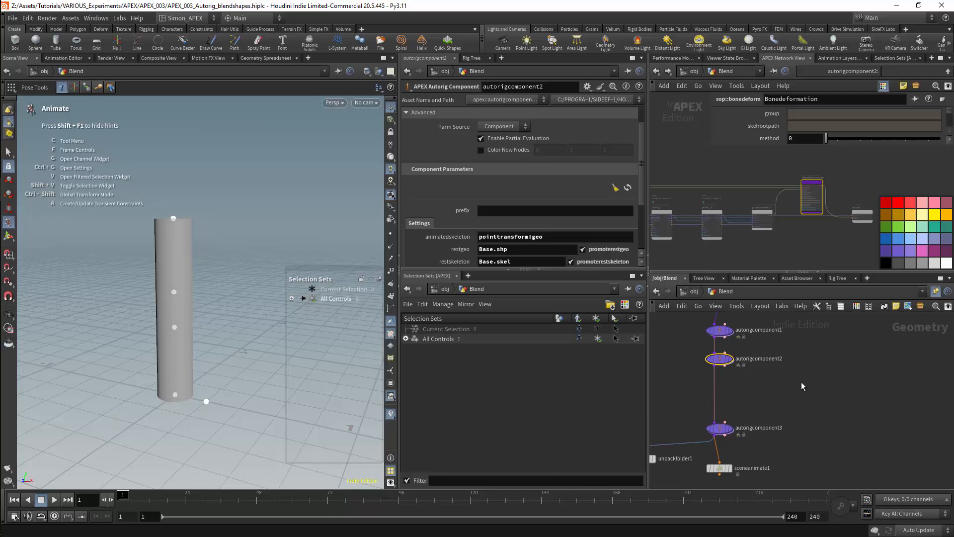
left_click_drag(802, 391, 723, 391)
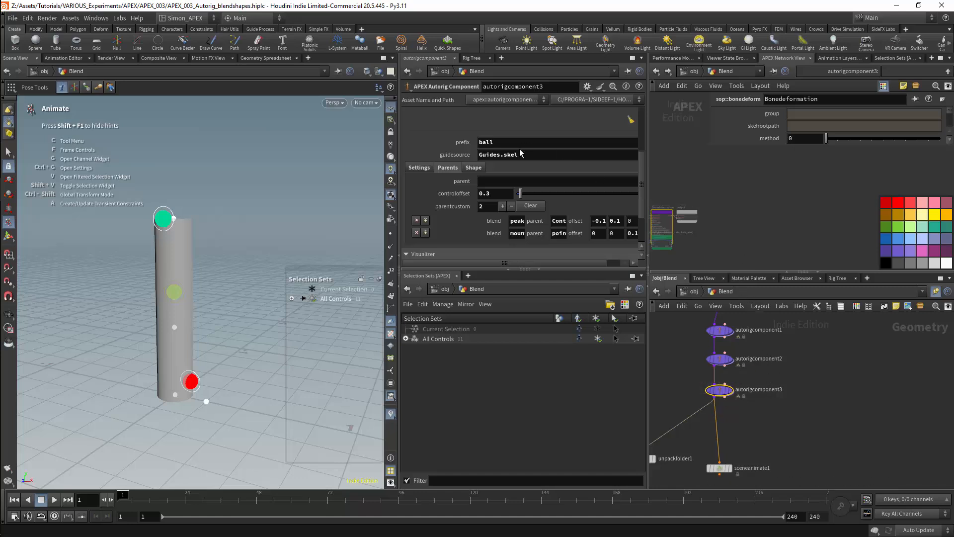
double_click(498, 157)
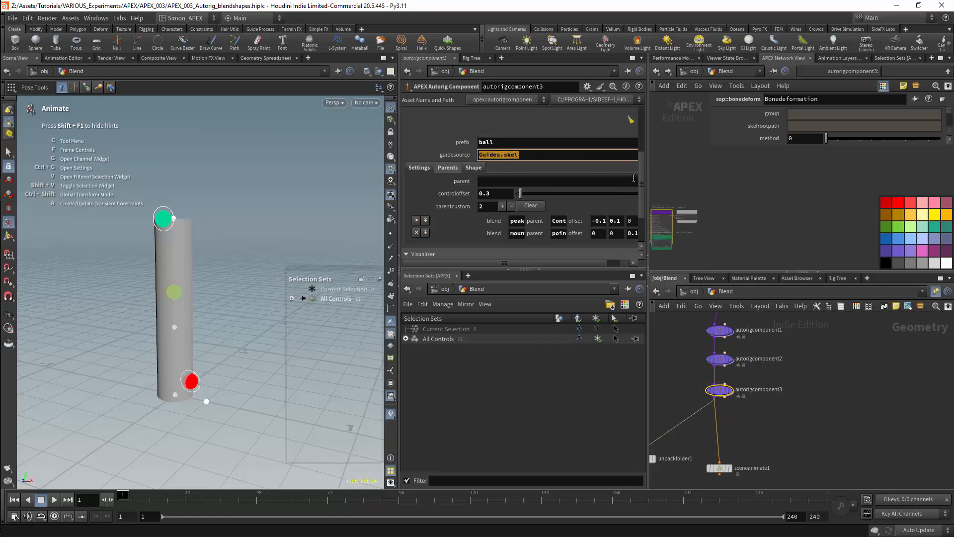
mouse_move(642, 185)
left_mouse_down()
mouse_move(643, 157)
mouse_move(644, 172)
left_mouse_up()
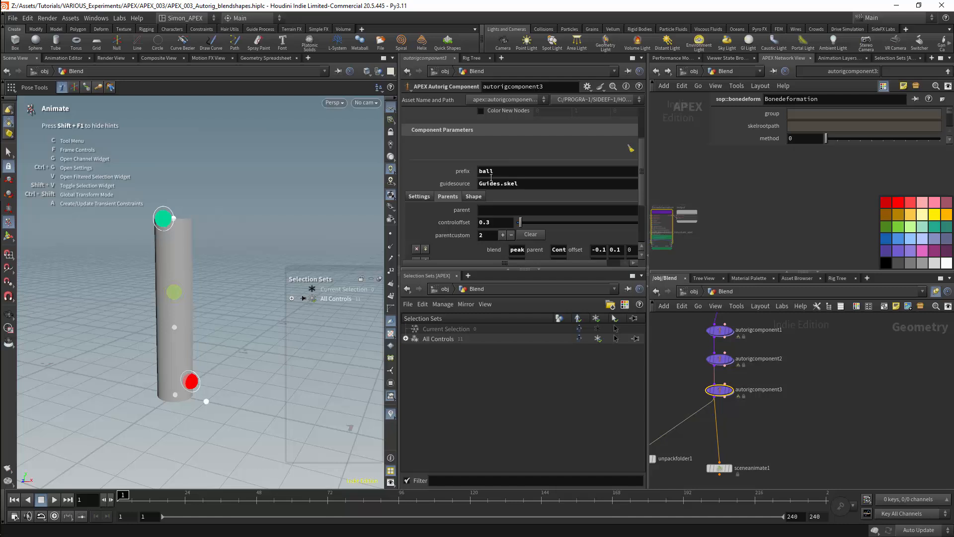
- Review the shape and settings parameters of autorigcomponent3, including its base skeleton, base shape, guide source and bonedeform entries
left_click(475, 197)
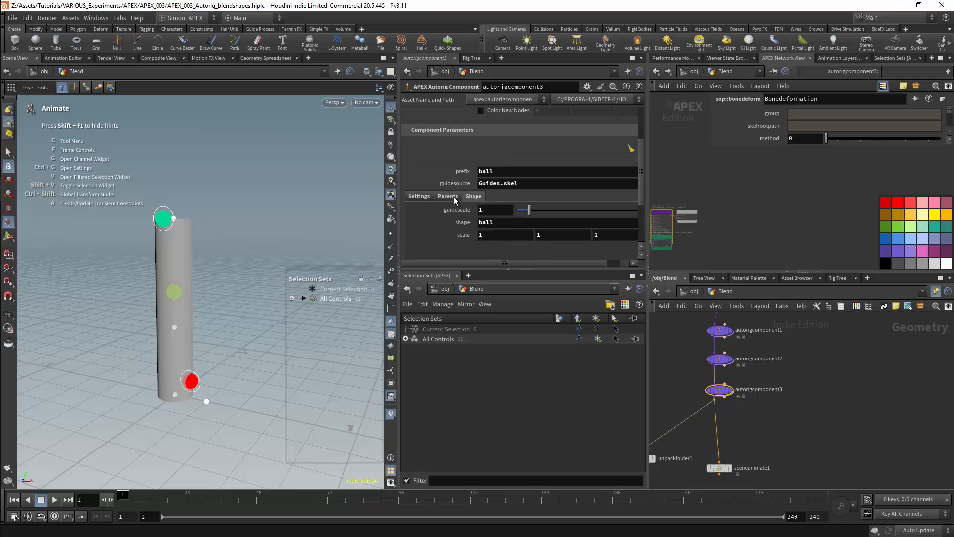
left_click(418, 198)
left_click(527, 210)
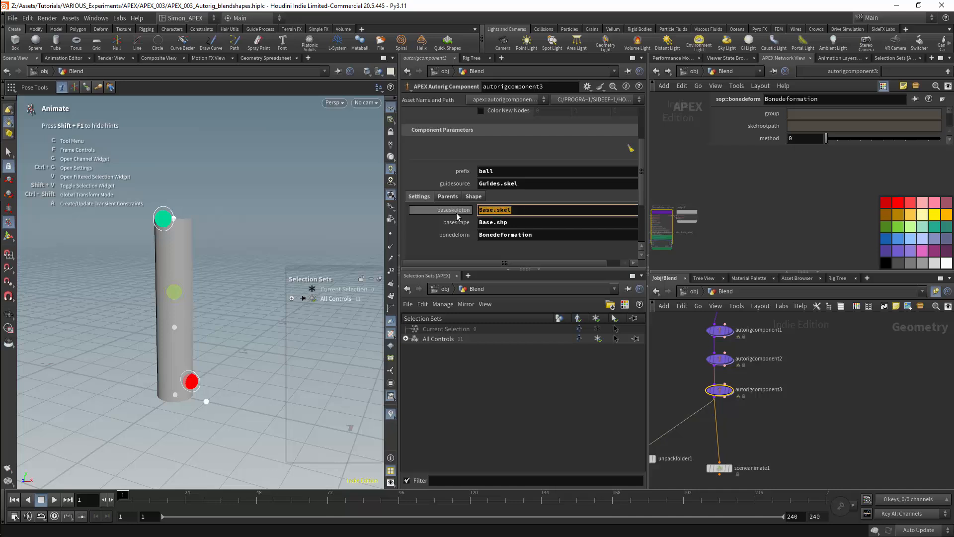
key("Tab")
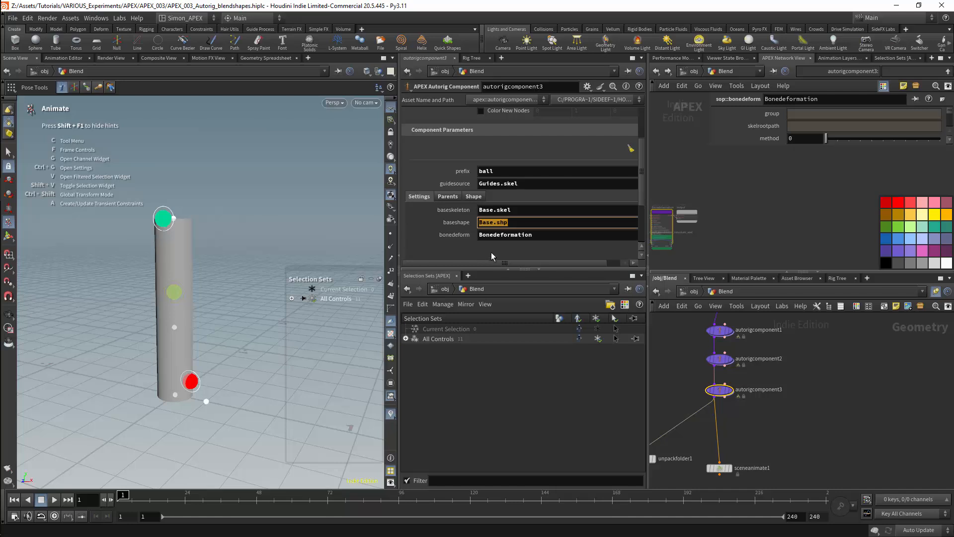
double_click(498, 183)
left_click(552, 237)
double_click(551, 237)
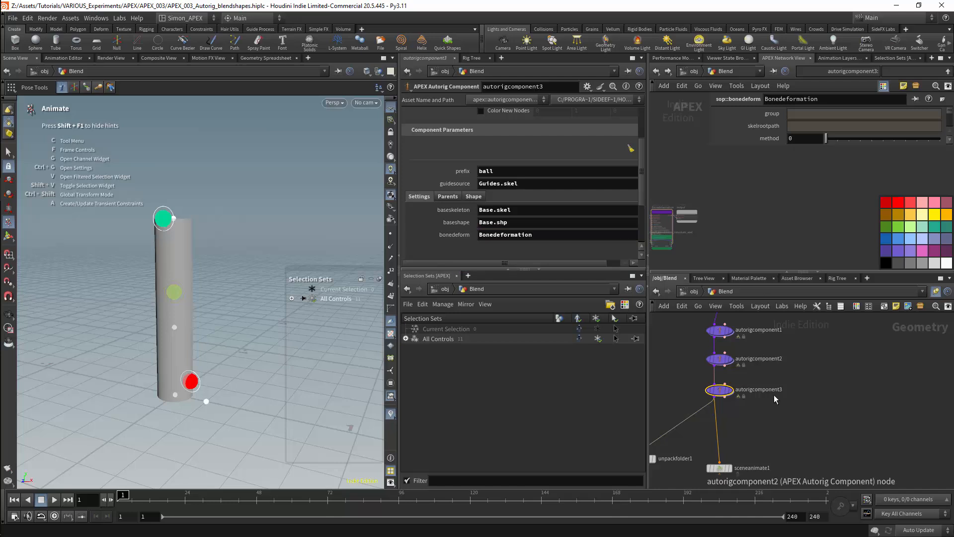
- Display the APEX graph of unpackfolder1 in an enlarged view and locate the ball_blendshape nodes
middle_click_drag(820, 377, 885, 327)
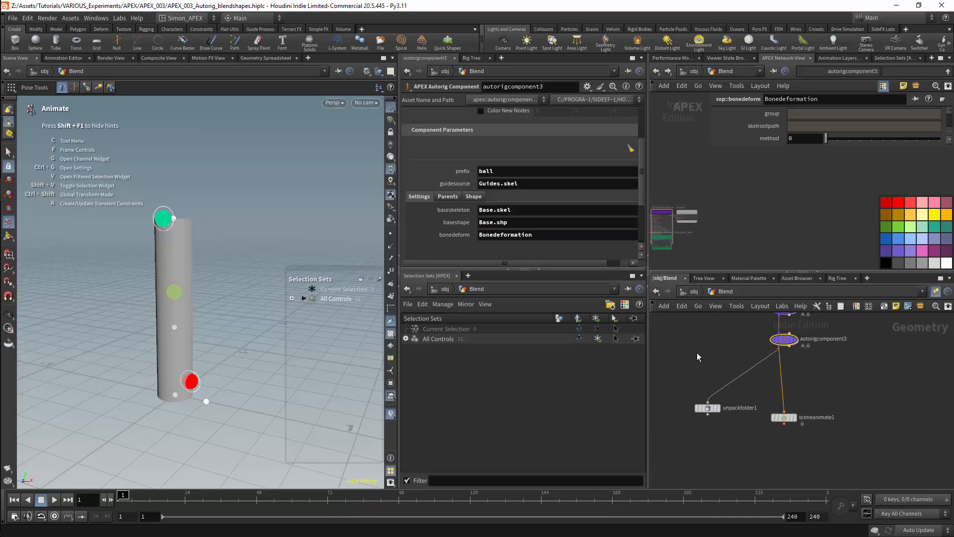
left_click(708, 407)
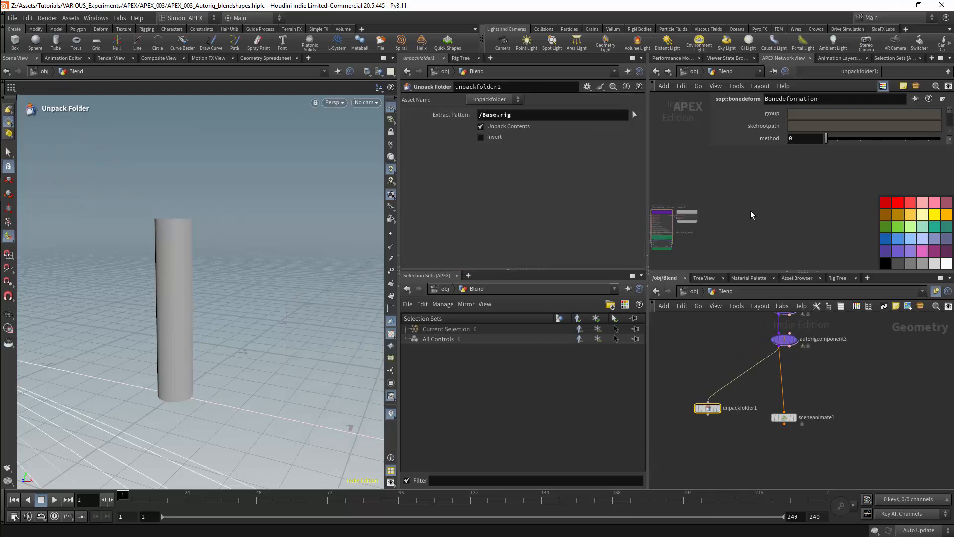
key("ctrl+b")
middle_click_drag(737, 254, 903, 217)
middle_click_drag(464, 248, 602, 248)
right_click_drag(602, 248, 586, 258)
scroll(553, 205, "down", 8)
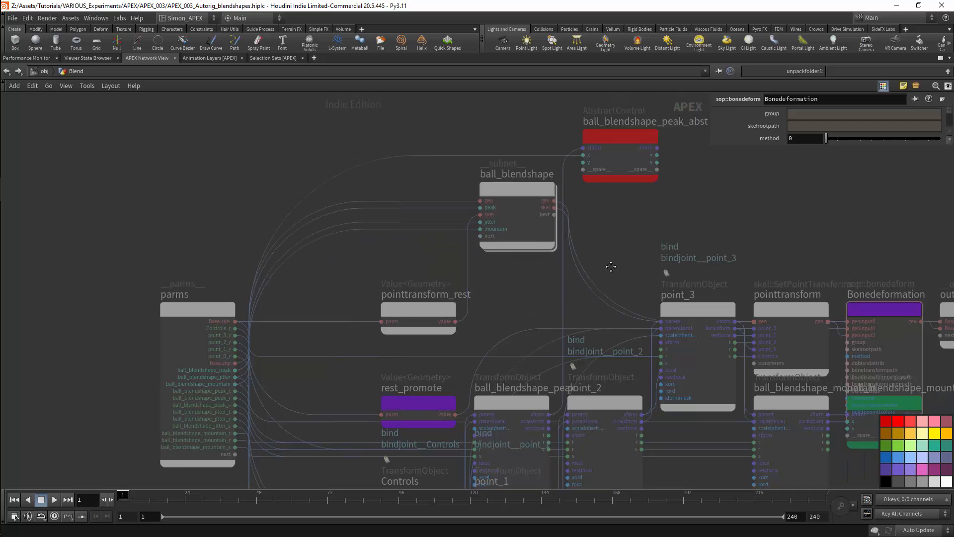
- Spread out the ball_blendshape_peak_abst, ball_blendshape, pointtransform_rest and parms nodes in the APEX graph
left_click_drag(598, 226, 521, 216)
scroll(404, 259, "up", 6)
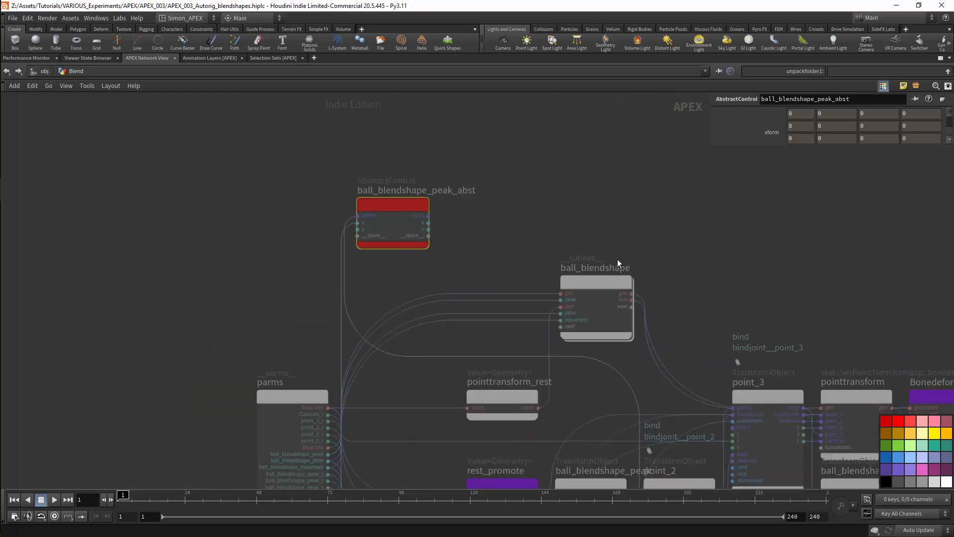
left_click_drag(601, 284, 630, 234)
left_click_drag(516, 394, 507, 297)
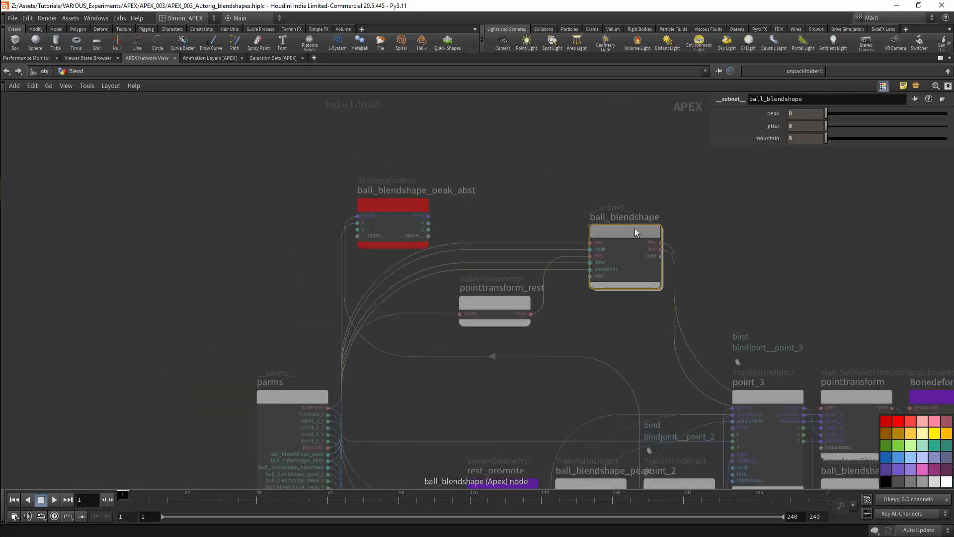
left_click_drag(637, 232, 670, 202)
middle_click_drag(490, 282, 509, 203)
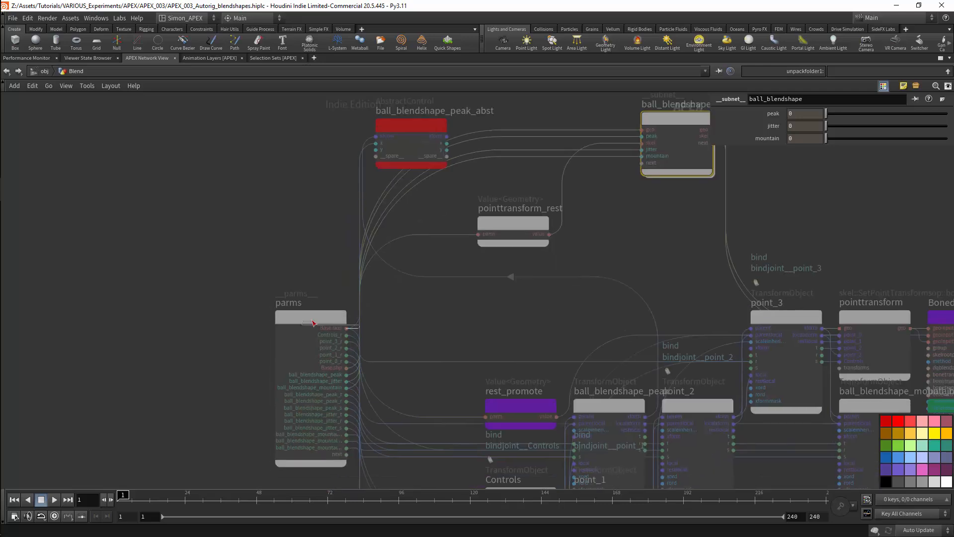
left_click_drag(312, 320, 241, 251)
- Move ball_blendshape_peak_abst clear of the wires to ball_blendshape and highlight its incoming wire from parms
middle_click_drag(241, 251, 440, 291)
scroll(440, 291, "up", 4)
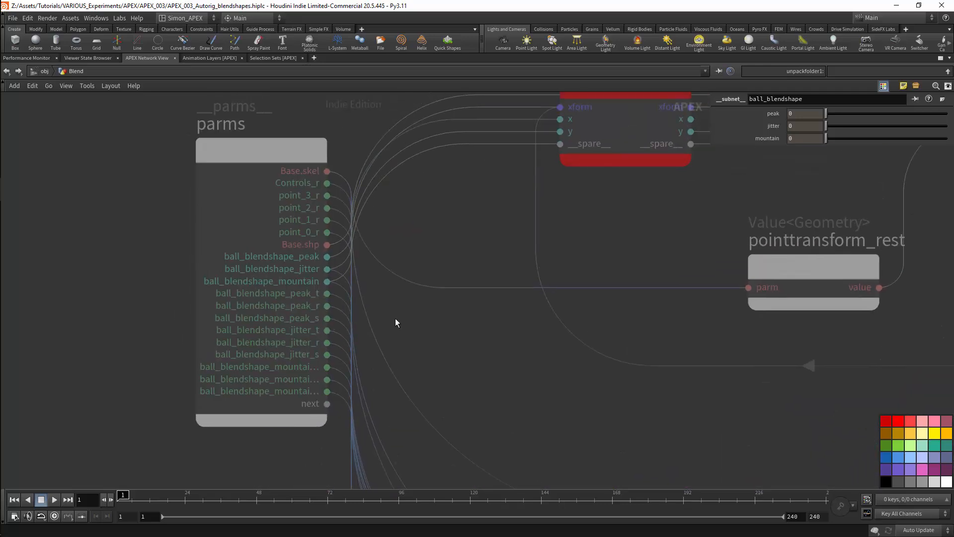
middle_click_drag(615, 196, 521, 307)
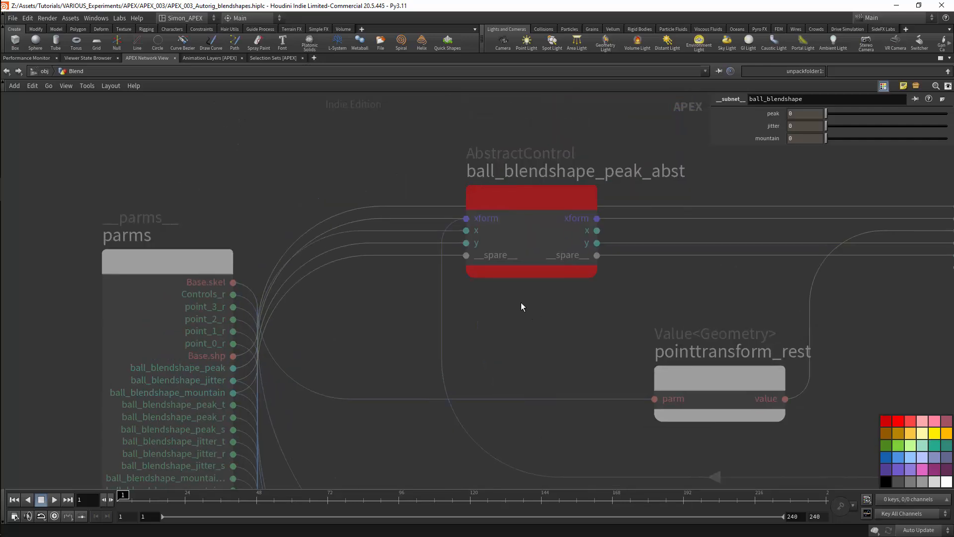
scroll(522, 304, "down", 2)
left_click_drag(541, 303, 550, 401)
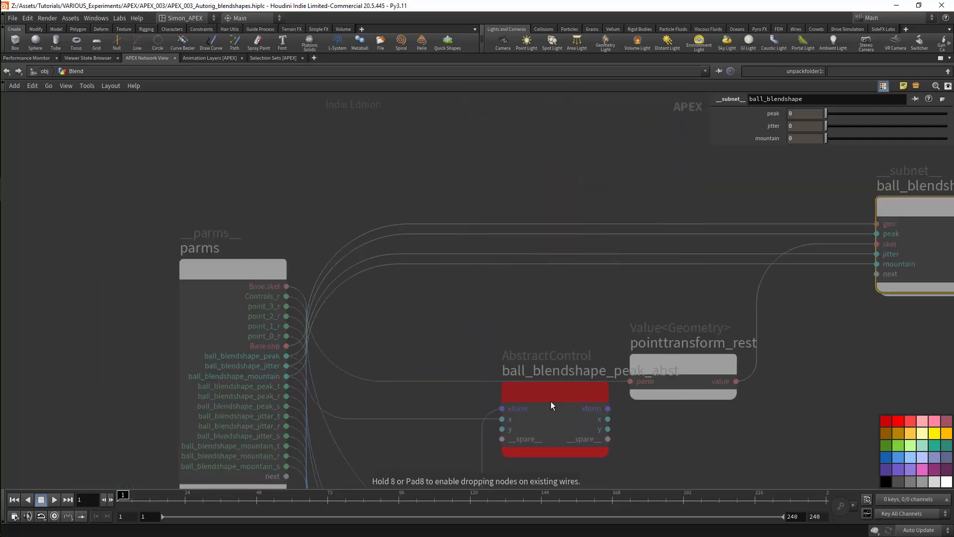
left_click(468, 419)
- Examine the node chain inside the ball_blendshape subnet and restore the normal pane layout
middle_click_drag(520, 305, 422, 298)
middle_click_drag(788, 303, 694, 363)
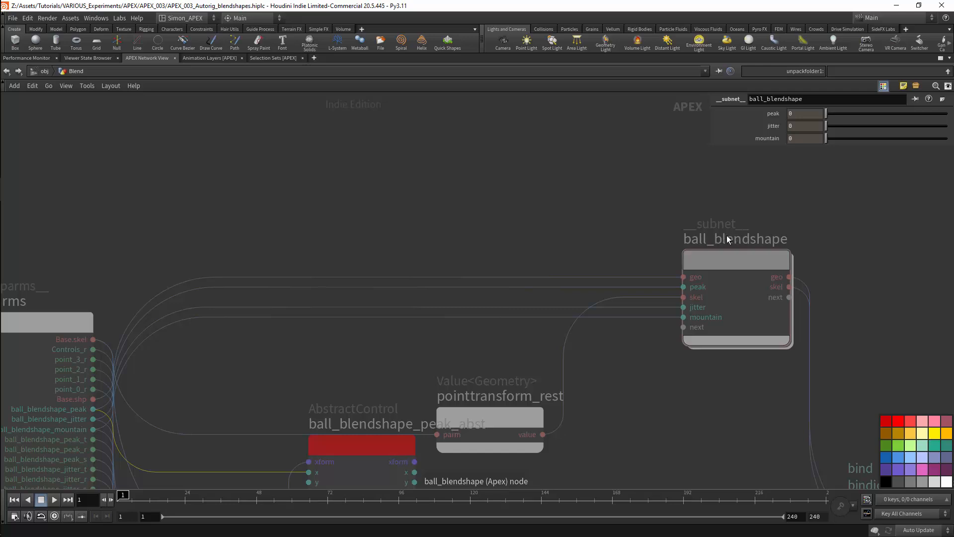
double_click(735, 261)
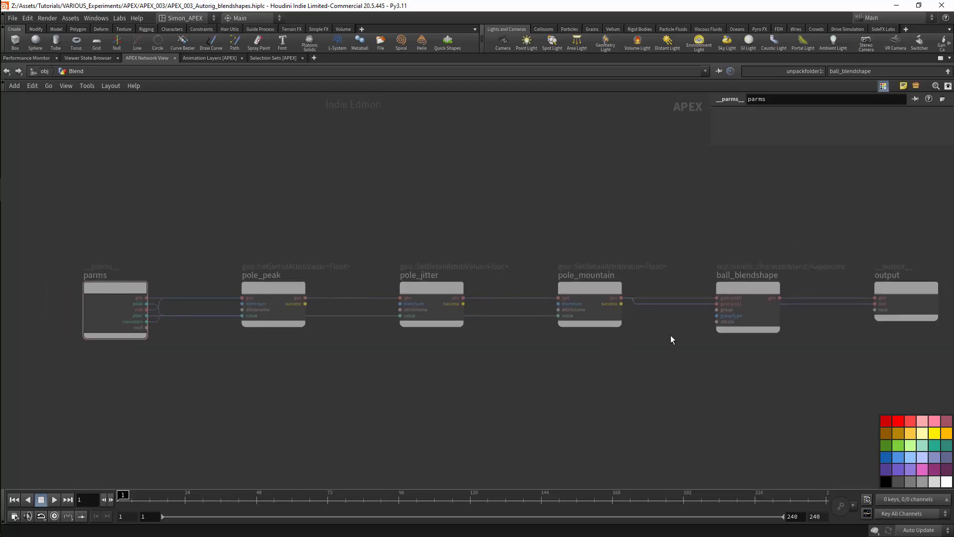
key("ctrl+b")
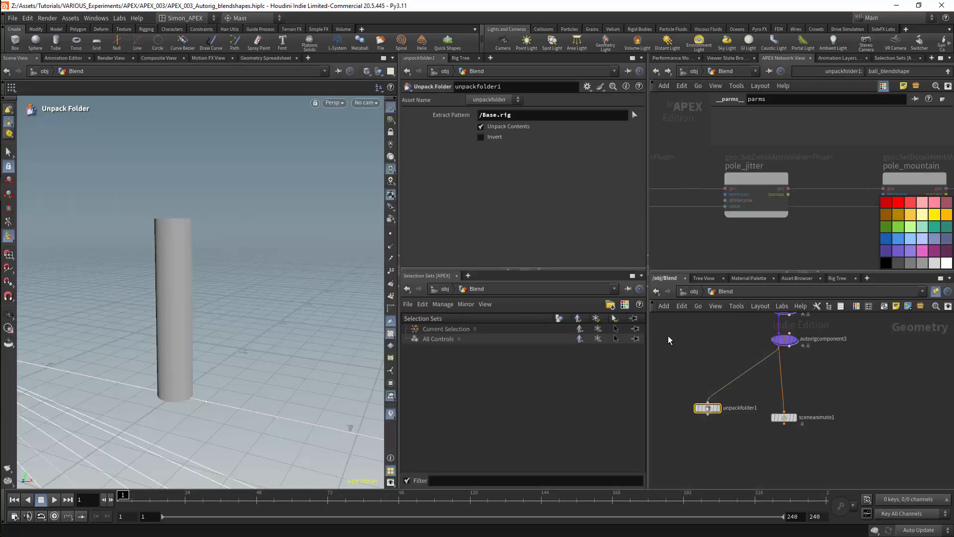
- Set the prefix of autorigcomponent3 to pole
left_click(769, 339)
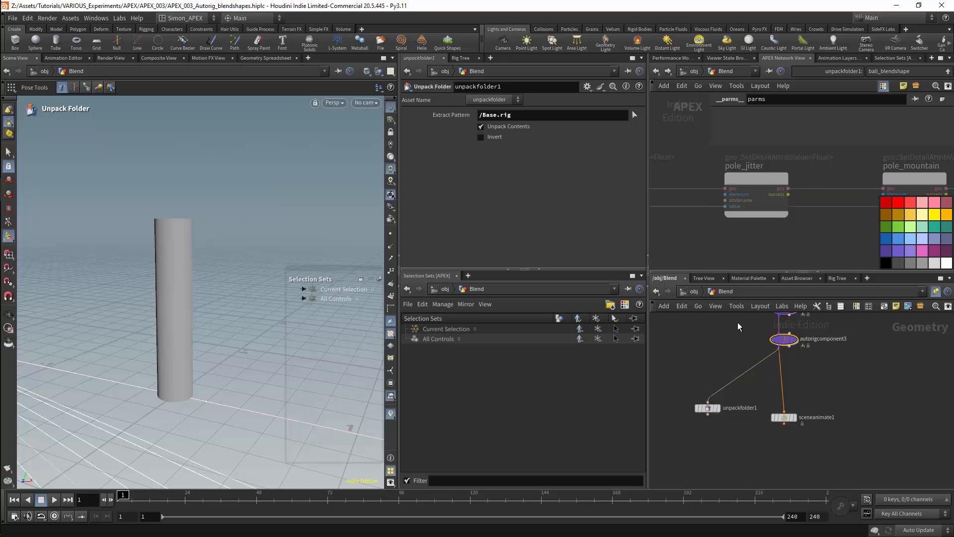
left_click_drag(509, 171, 479, 171)
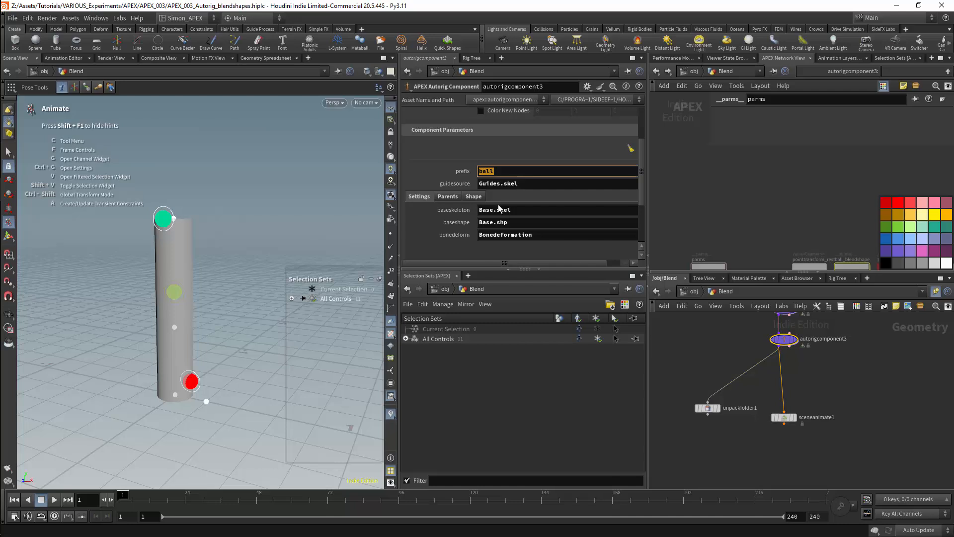
type("pole")
key("Return")
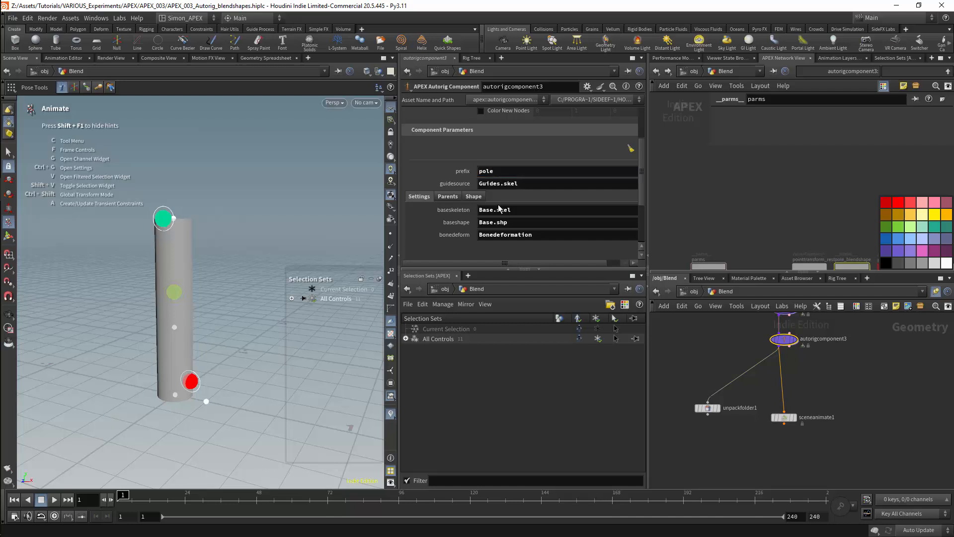
- Display the APEX graph of unpackfolder1 enlarged and move pole_blendshape_peak_abst above the other nodes
left_click(708, 408)
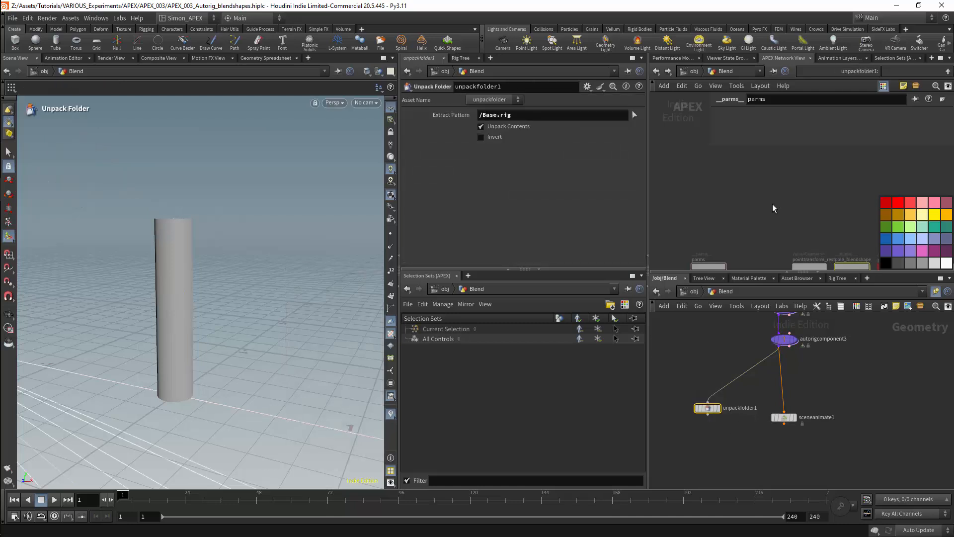
key("ctrl+b")
scroll(654, 216, "up", 10)
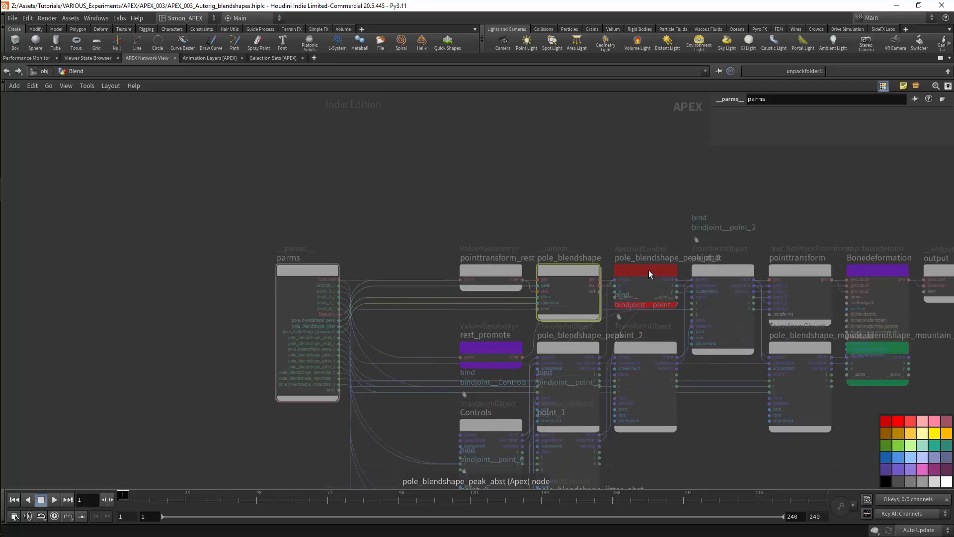
left_click_drag(648, 270, 553, 159)
middle_click_drag(663, 186, 625, 213)
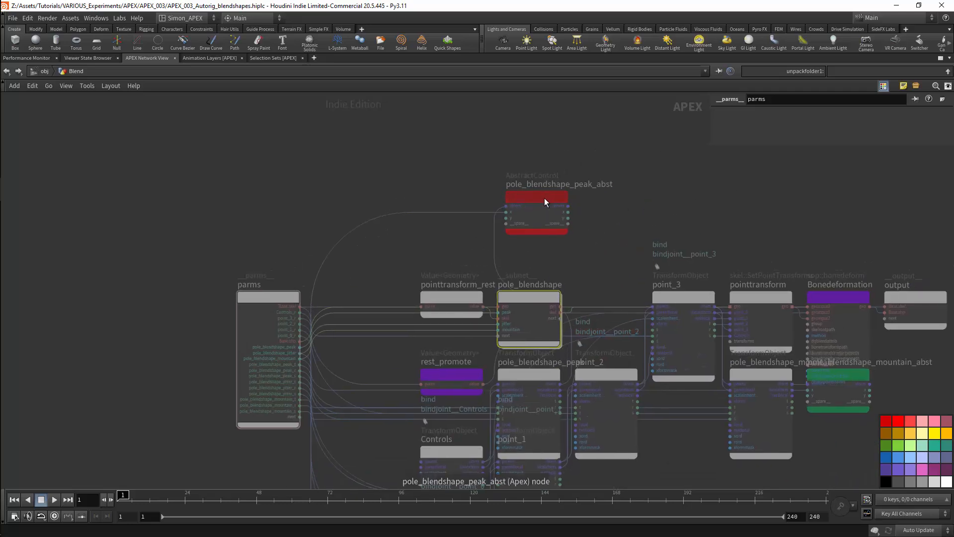
- Move pole_blendshape_jitter_abst up beside the peak abstract control and lower the pole_blendshape_jitter transform node beneath point_0
scroll(694, 289, "down", 3)
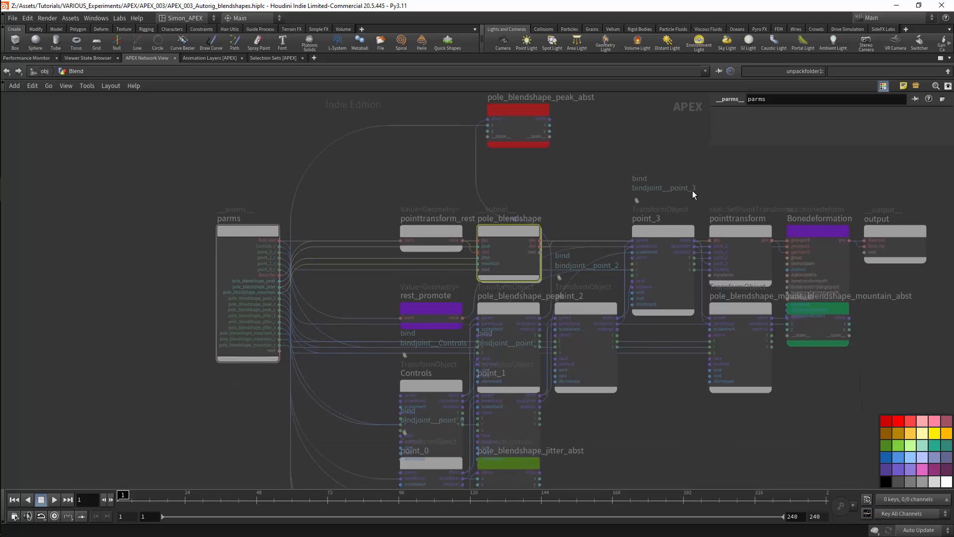
scroll(651, 328, "down", 4)
scroll(639, 297, "down", 5)
left_click_drag(574, 329, 499, 124)
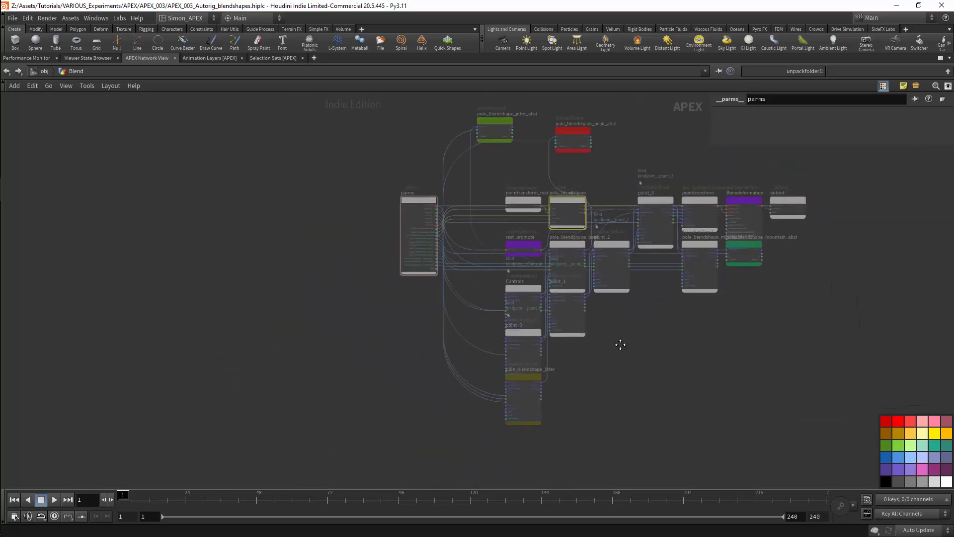
scroll(596, 345, "up", 1)
left_click_drag(523, 413, 533, 438)
scroll(577, 413, "up", 5)
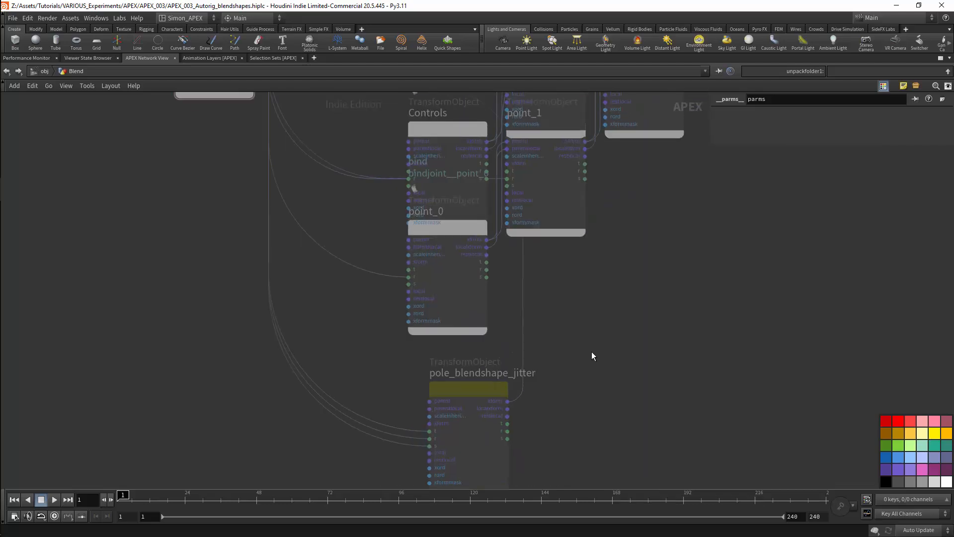
- Move the pole_blendshape subnet up clear of the other APEX nodes and show its peak, jitter and mountain parameters
scroll(588, 349, "down", 4)
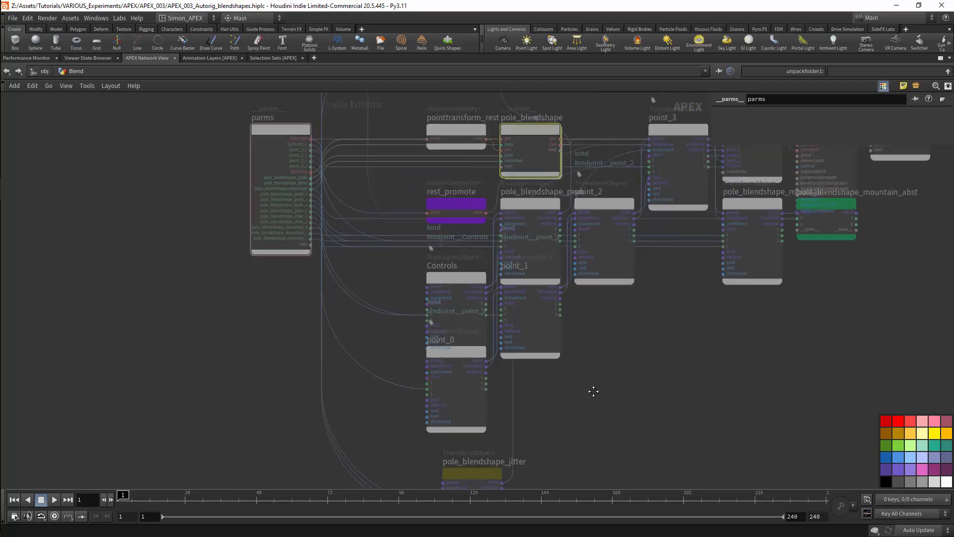
scroll(587, 408, "down", 5)
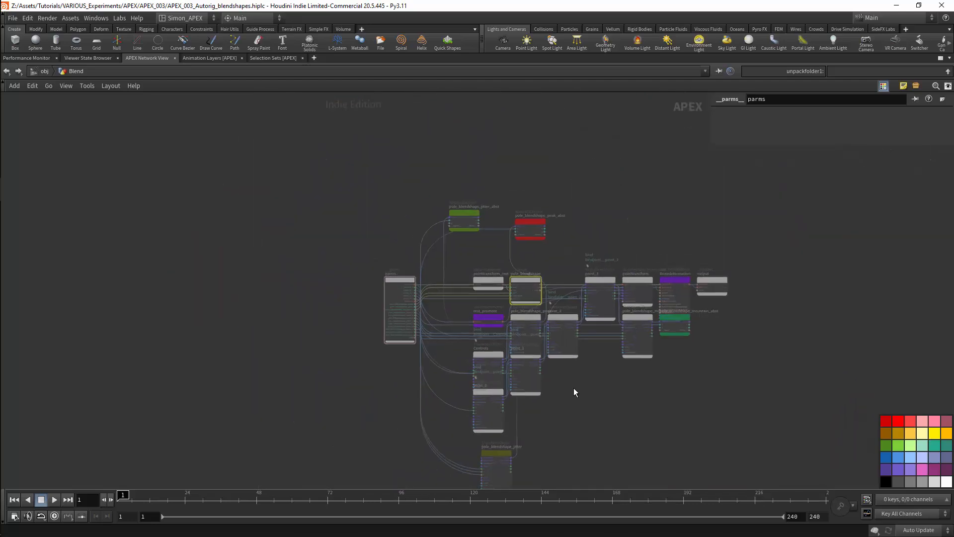
scroll(557, 309, "up", 3)
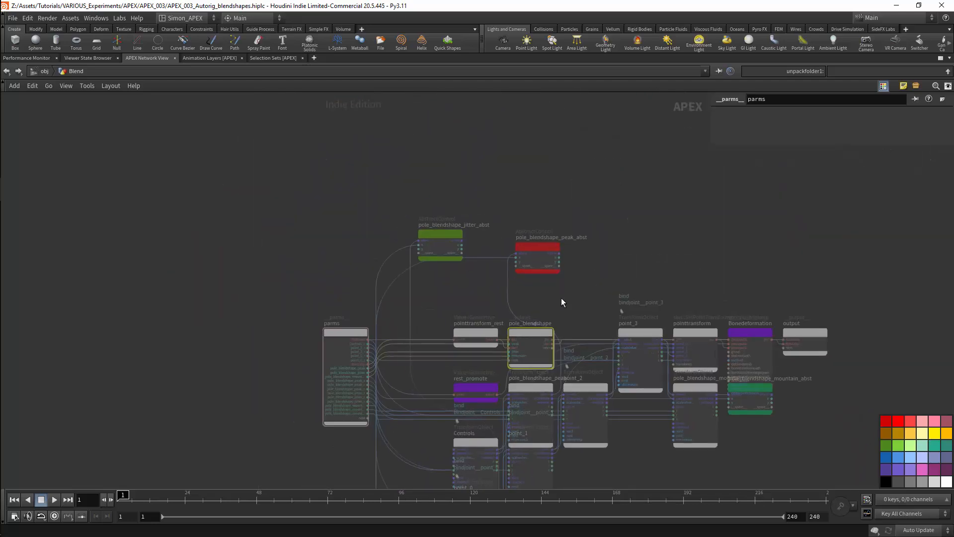
left_click_drag(537, 326, 676, 193)
middle_click_drag(676, 193, 687, 246)
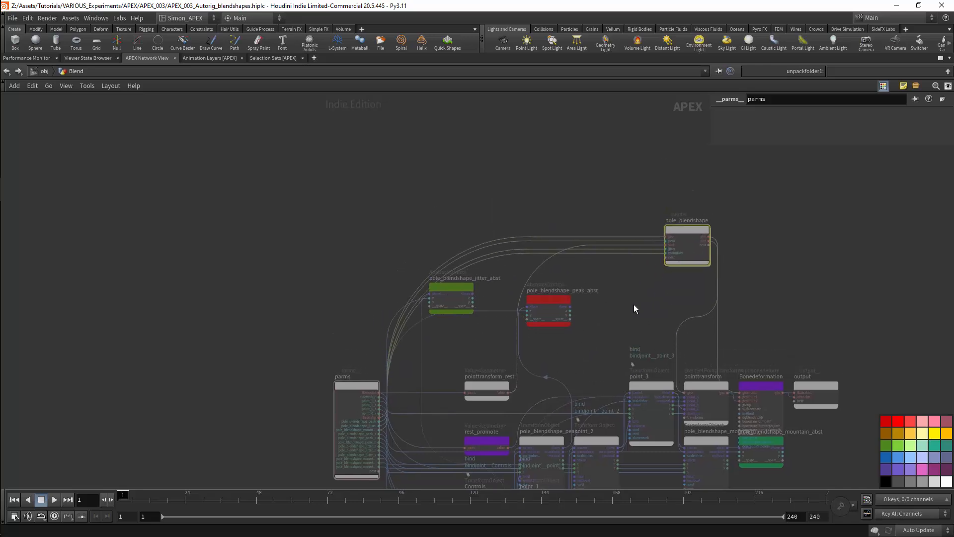
middle_click_drag(624, 307, 701, 217)
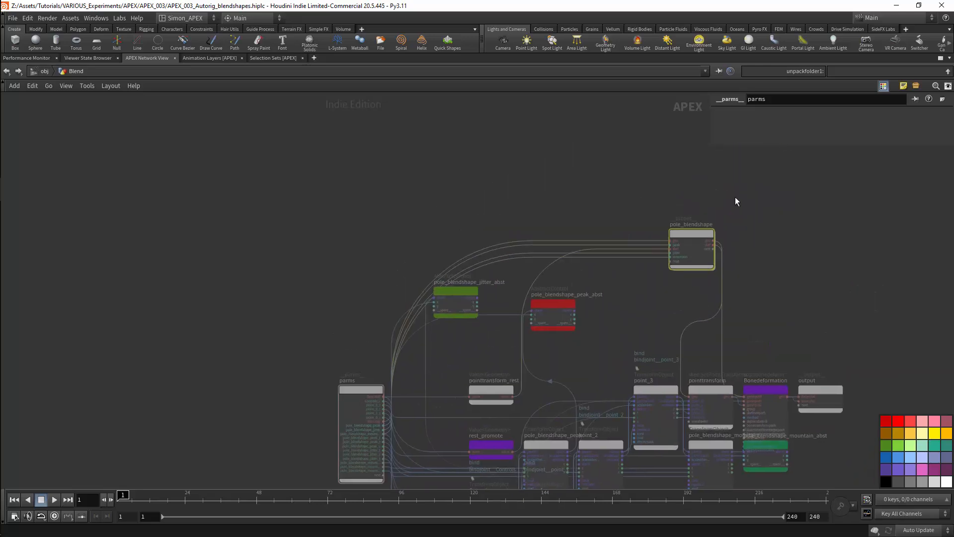
scroll(736, 199, "up", 3)
left_click(669, 257)
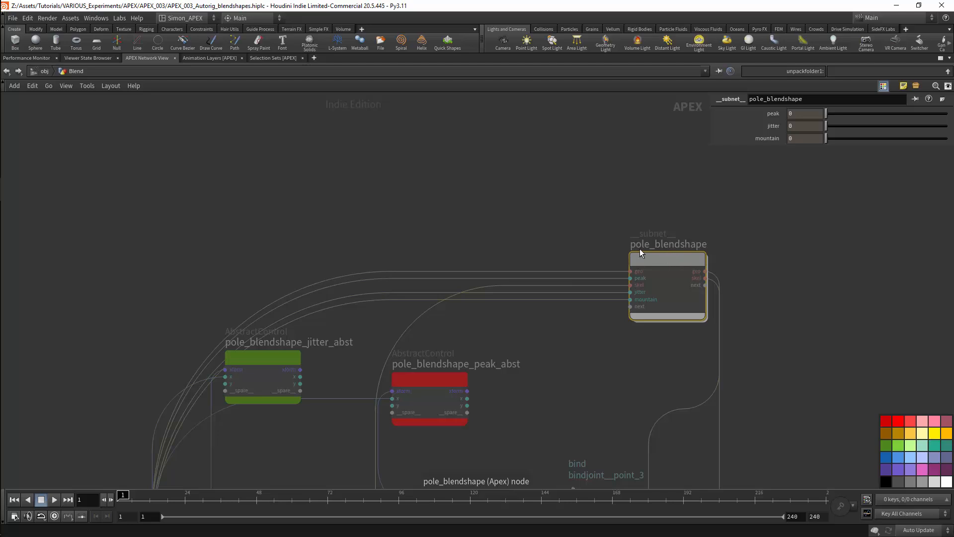
- Open the pole_blendshape subnet and raise pole_peak, pole_jitter and pole_mountain to staggered heights above the parms node
double_click(664, 260)
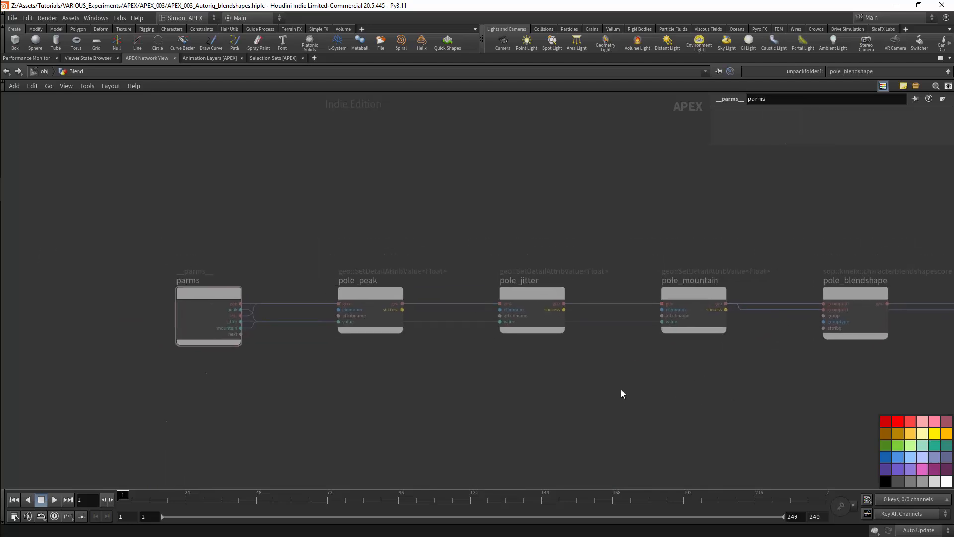
left_click_drag(480, 329, 492, 240)
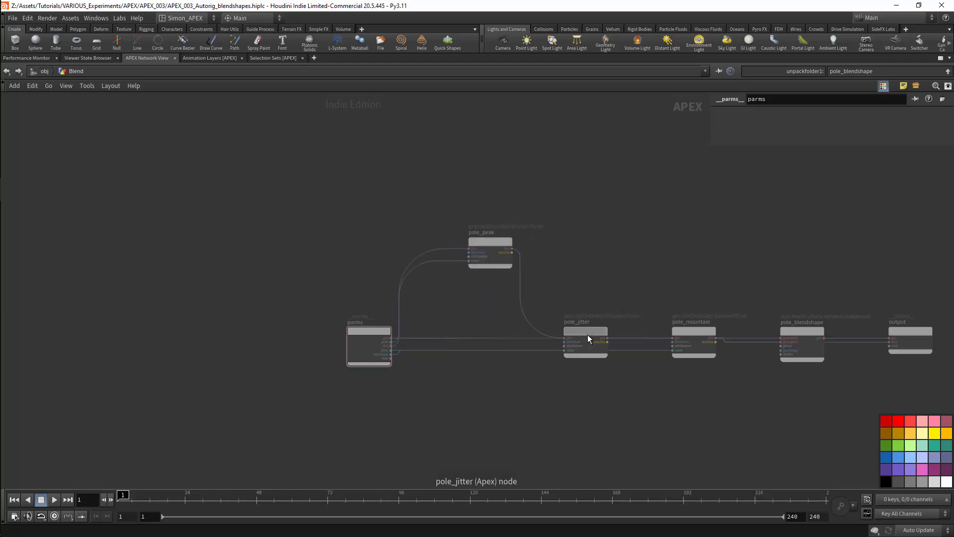
left_click_drag(588, 335, 588, 283)
left_click_drag(690, 324, 693, 281)
scroll(533, 242, "up", 5)
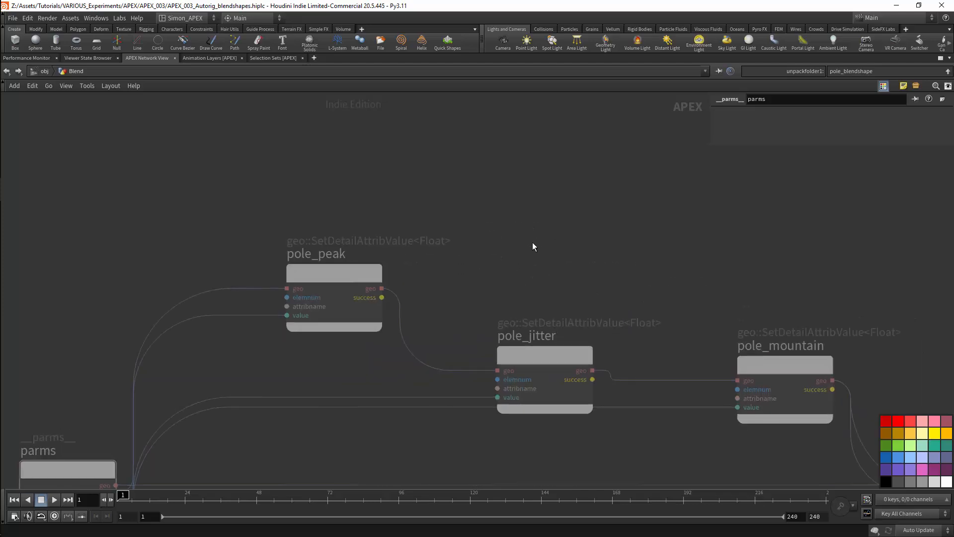
left_click_drag(356, 278, 359, 237)
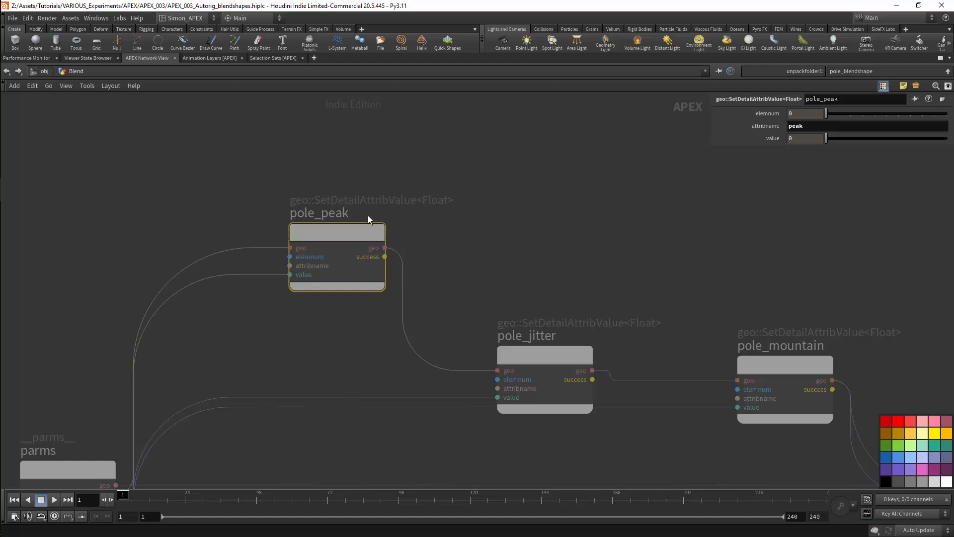
- Raise pole_jitter to a height between pole_peak and pole_mountain, and show the attribwrangle1 parameters in the restored geometry network
left_click_drag(537, 353, 533, 298)
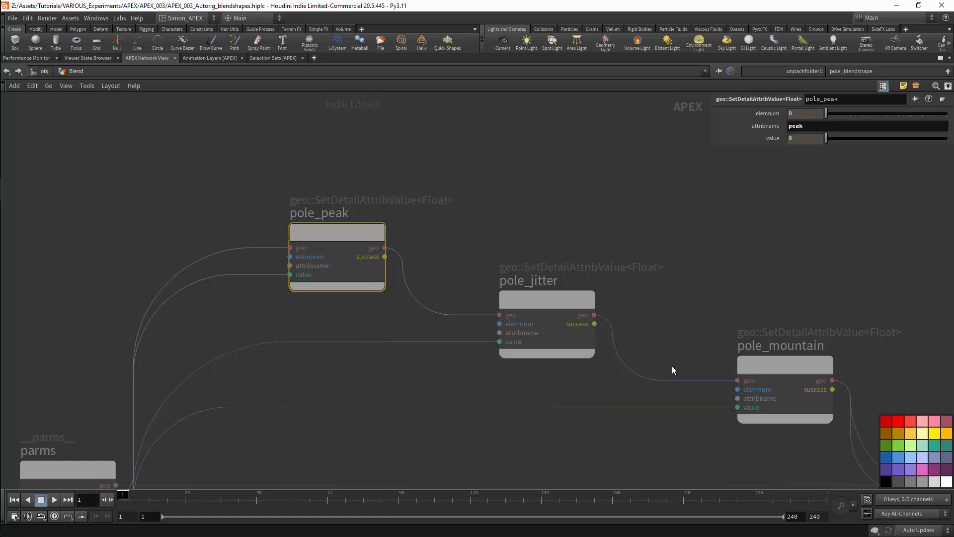
key("ctrl+b")
middle_click_drag(788, 442, 809, 405)
scroll(809, 404, "down", 5)
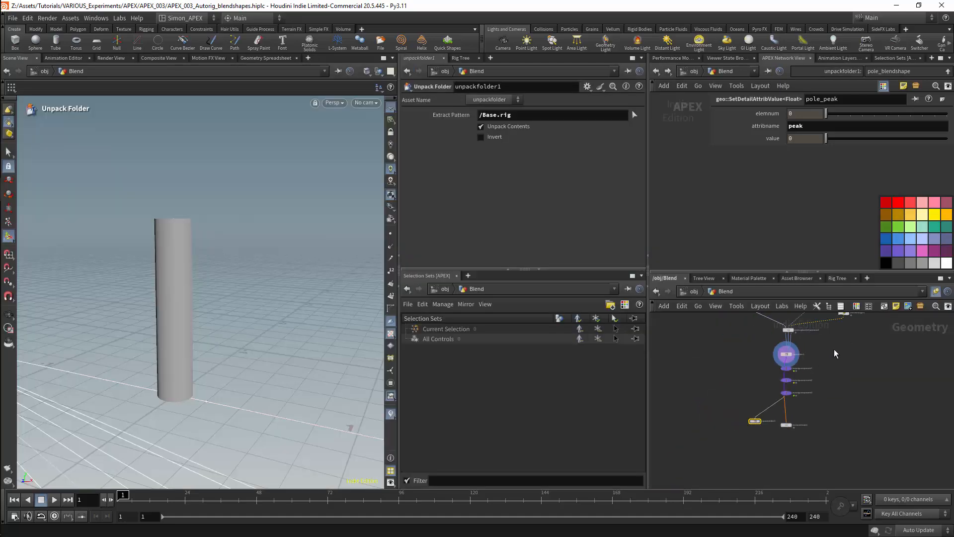
middle_click_drag(835, 353, 781, 447)
scroll(829, 390, "up", 5)
left_click(748, 419)
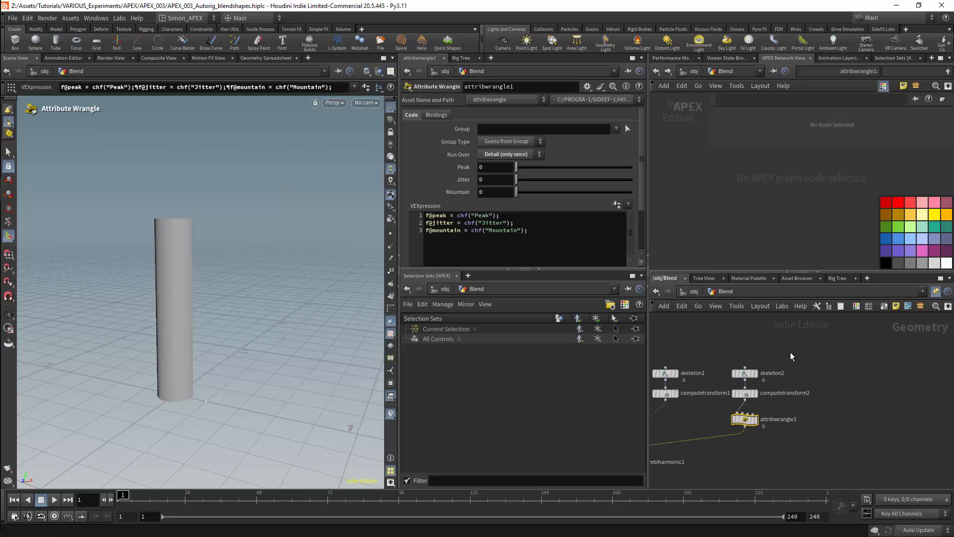
- Select computetransform2 in the geometry network, and bring up the APEX graph of unpackfolder1 enlarged
left_click(745, 393)
middle_click_drag(746, 456, 794, 324)
middle_click_drag(681, 469, 813, 323)
left_click(712, 406)
key("ctrl+b")
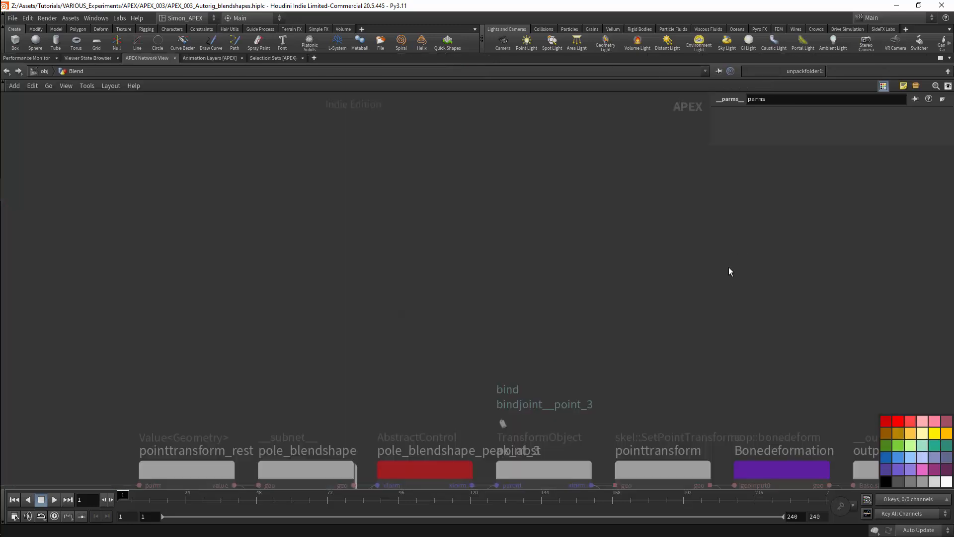
- Move the pole_blendshape subnet above the other nodes and, inside it, raise the pole_peak, pole_jitter and pole_mountain nodes
left_click_drag(544, 315, 556, 233)
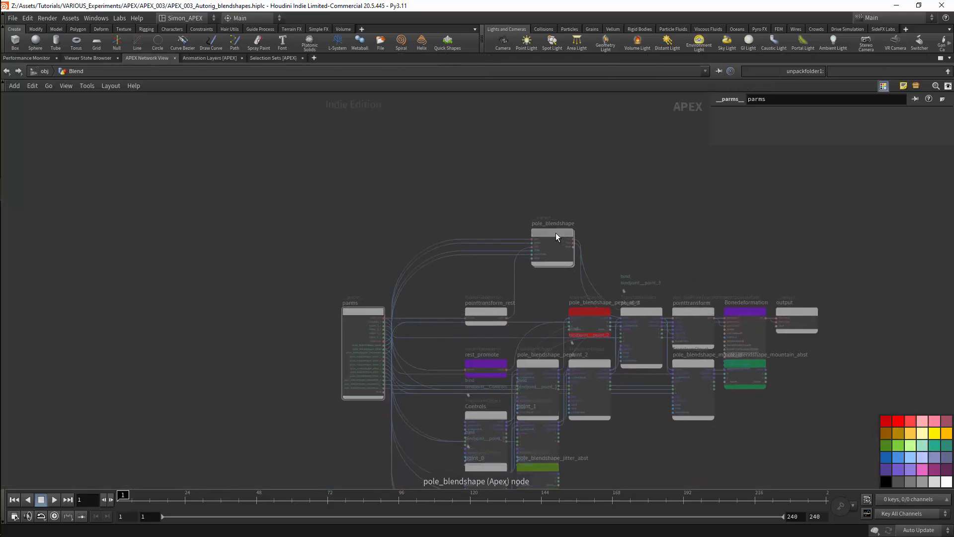
double_click(556, 232)
middle_click_drag(626, 284, 724, 307)
left_click_drag(346, 289, 368, 171)
left_click_drag(500, 293, 510, 153)
left_click_drag(666, 289, 668, 161)
- Place the characterblendshapescore node pole_blendshape above output, lower pole_mountain slightly, and show the blendshape node's parameters
middle_click_drag(795, 291, 601, 353)
scroll(601, 353, "up", 2)
left_click_drag(638, 338, 620, 350)
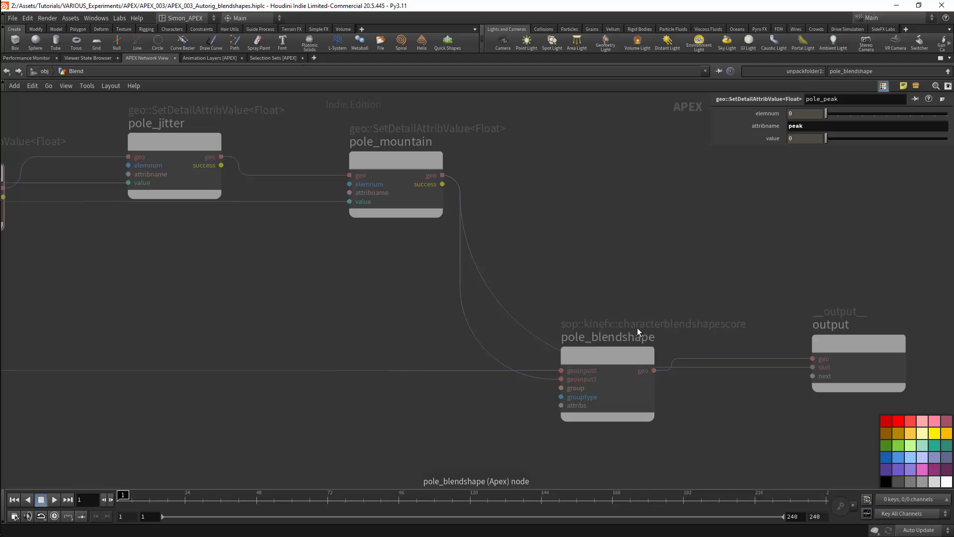
left_click_drag(621, 350, 678, 239)
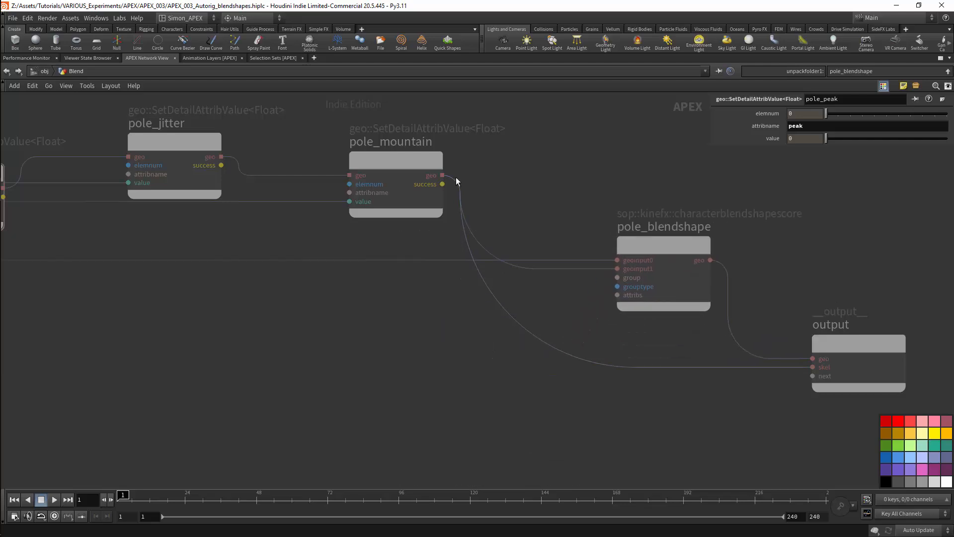
left_click_drag(400, 154, 402, 175)
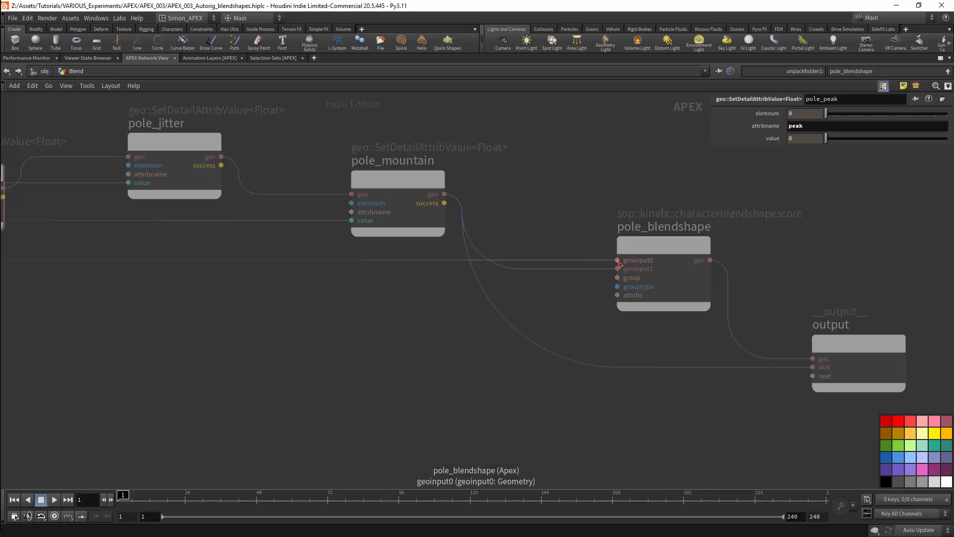
left_click(647, 249)
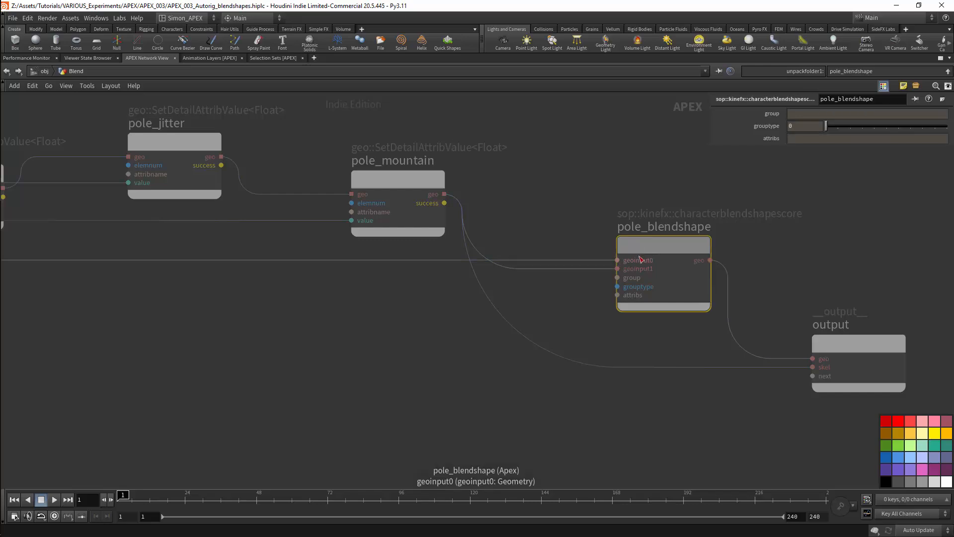
middle_click_drag(687, 352, 611, 357)
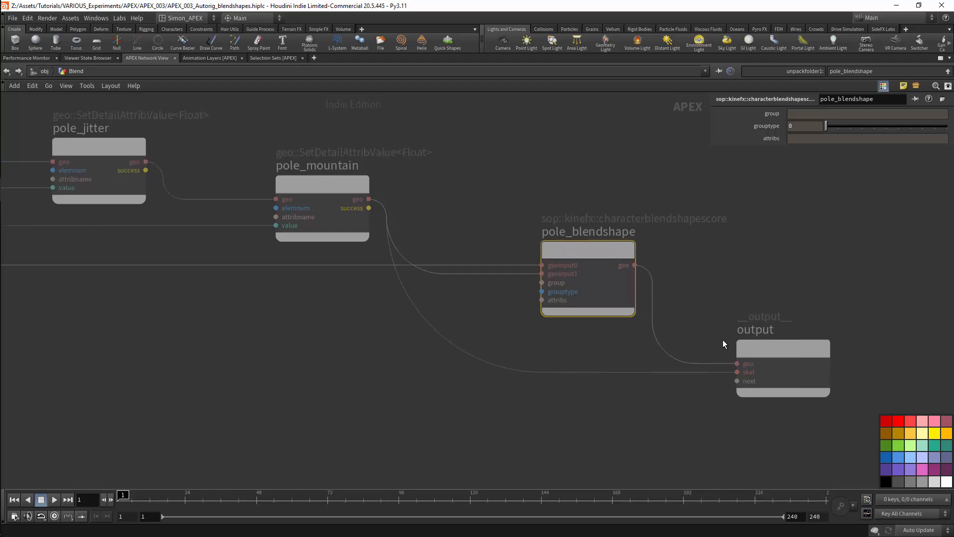
mouse_move(348, 189)
left_mouse_down()
mouse_move(326, 193)
mouse_move(339, 184)
left_mouse_up()
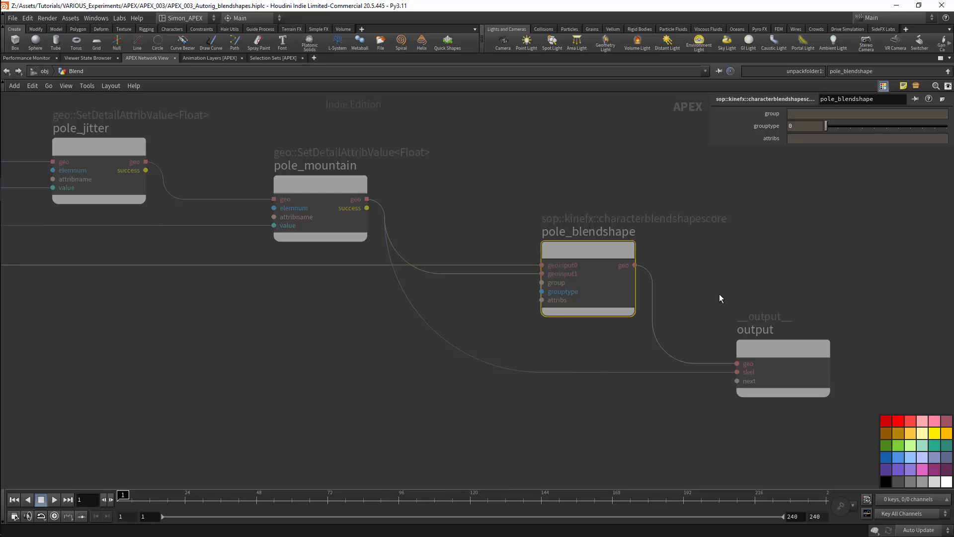
- Leave the pole_blendshape subnet and move the pointtransform node up above Bonedeformation in the parent graph
key("u")
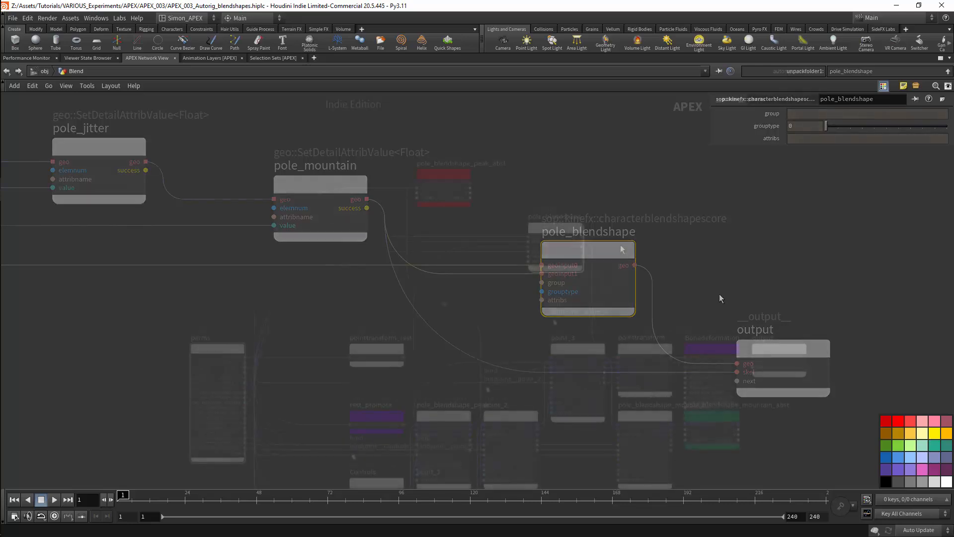
scroll(556, 245, "up", 5)
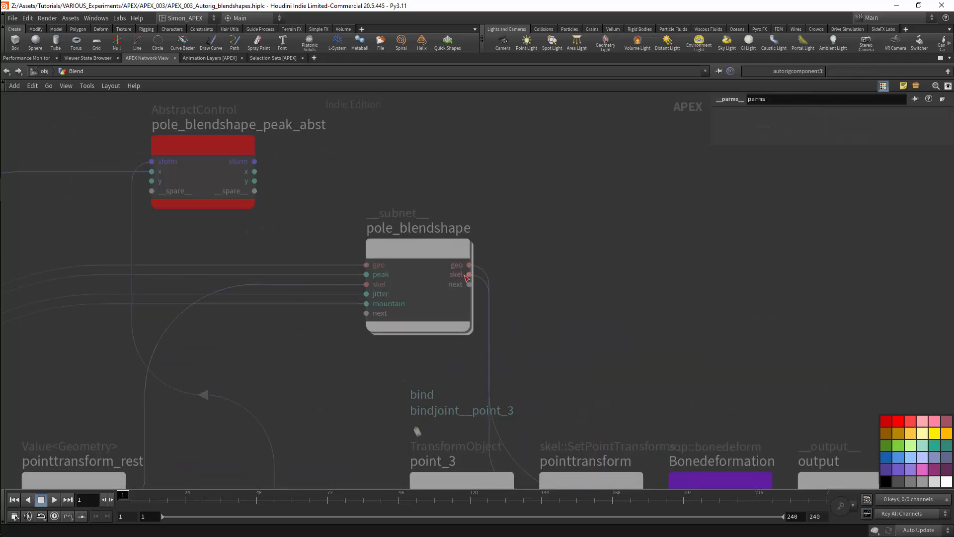
middle_click_drag(620, 349, 601, 214)
left_click_drag(584, 337, 691, 149)
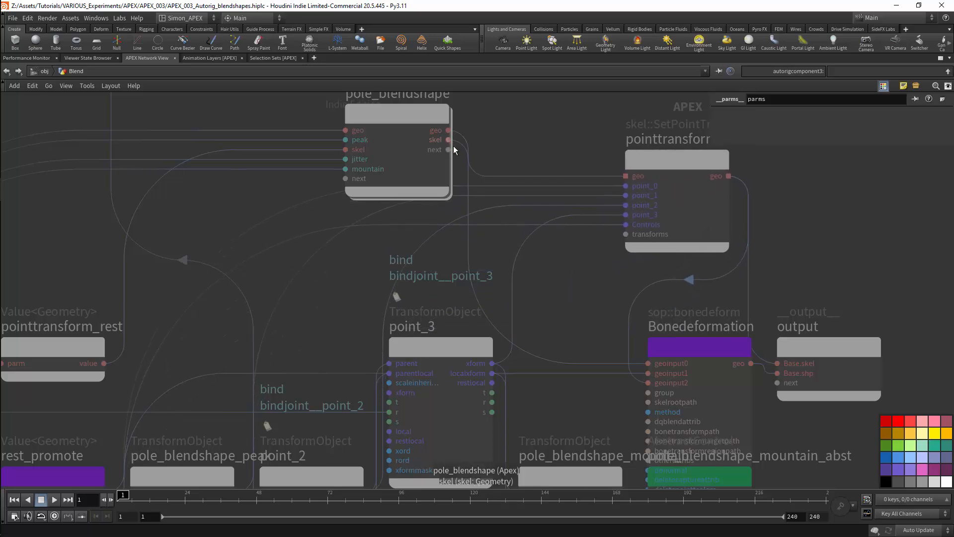
left_click_drag(682, 166, 667, 188)
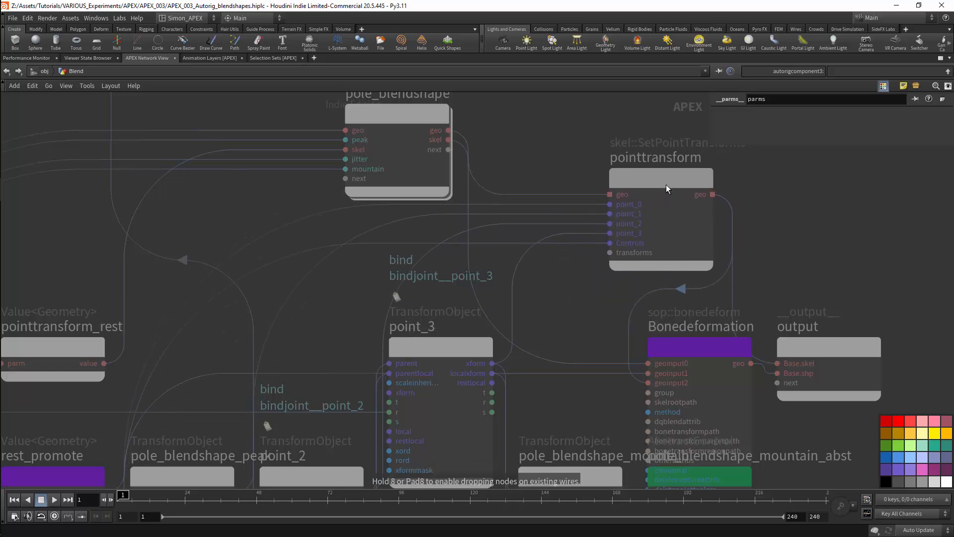
- Move the Bonedeformation node up above output, to the far side of pointtransform, and show its parameters
scroll(728, 298, "down", 8)
left_click_drag(730, 306, 768, 220)
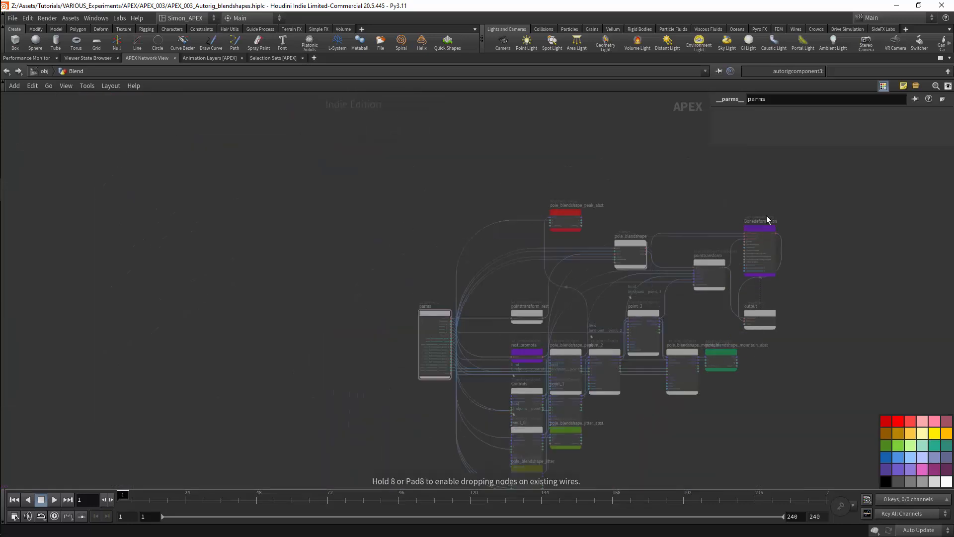
scroll(724, 227, "up", 7)
middle_click_drag(525, 254, 456, 287)
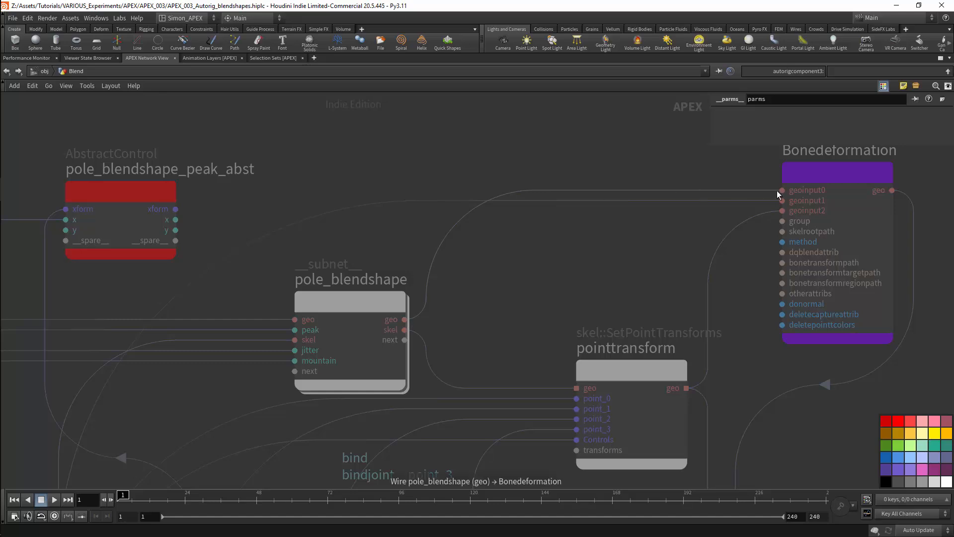
left_click(827, 184)
scroll(684, 268, "down", 5)
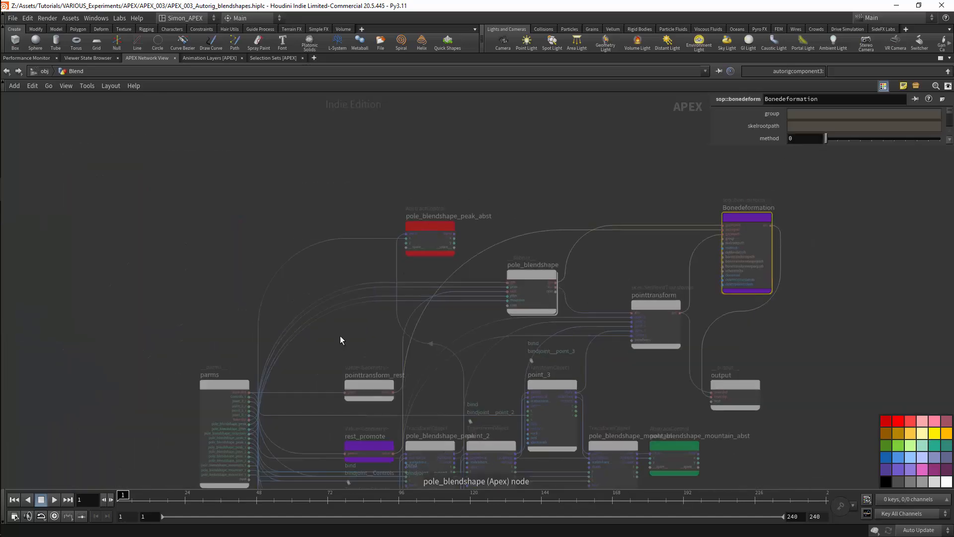
- Move pointtransform_rest up beside pole_blendshape_peak_abst and place rest_promote above the peak abstract control
left_click_drag(372, 386, 309, 216)
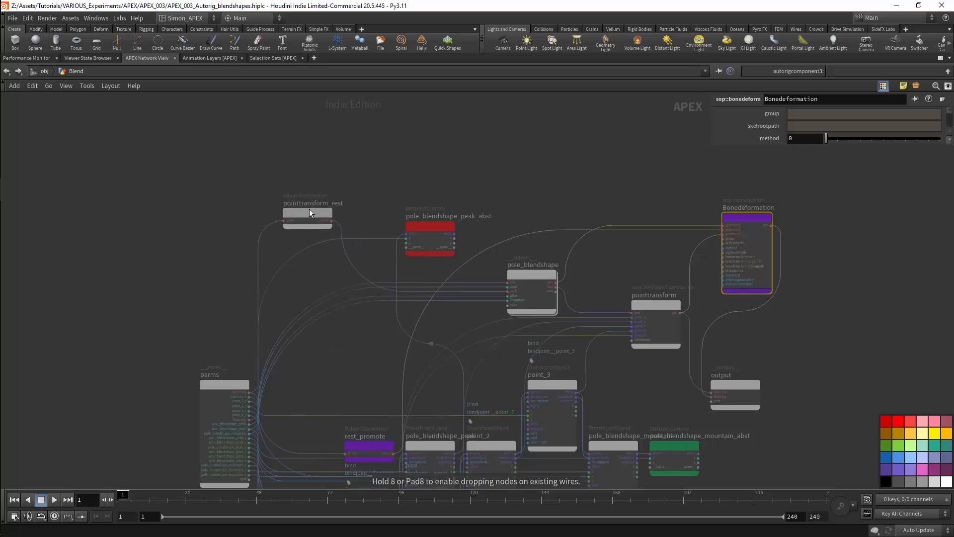
left_click_drag(367, 441, 483, 164)
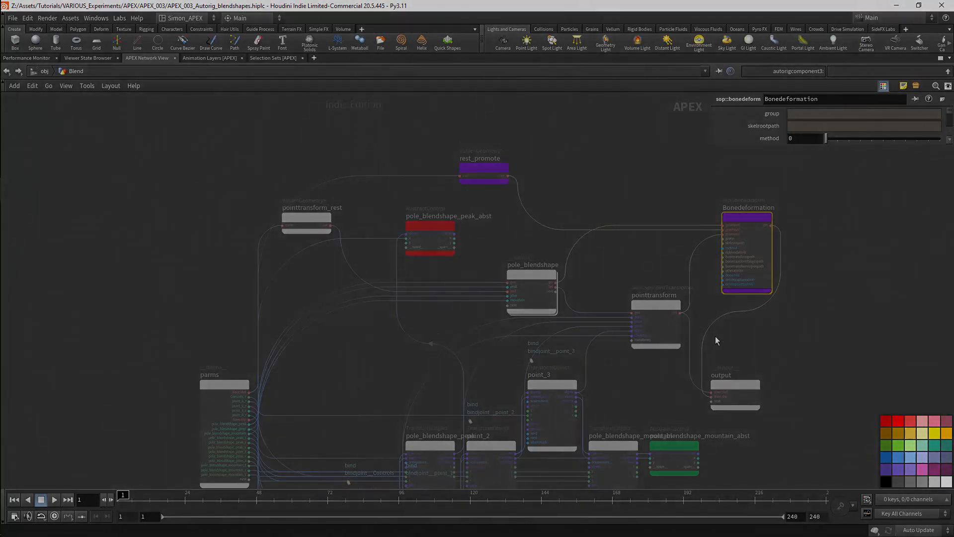
scroll(756, 350, "up", 3)
middle_click_drag(756, 350, 696, 374)
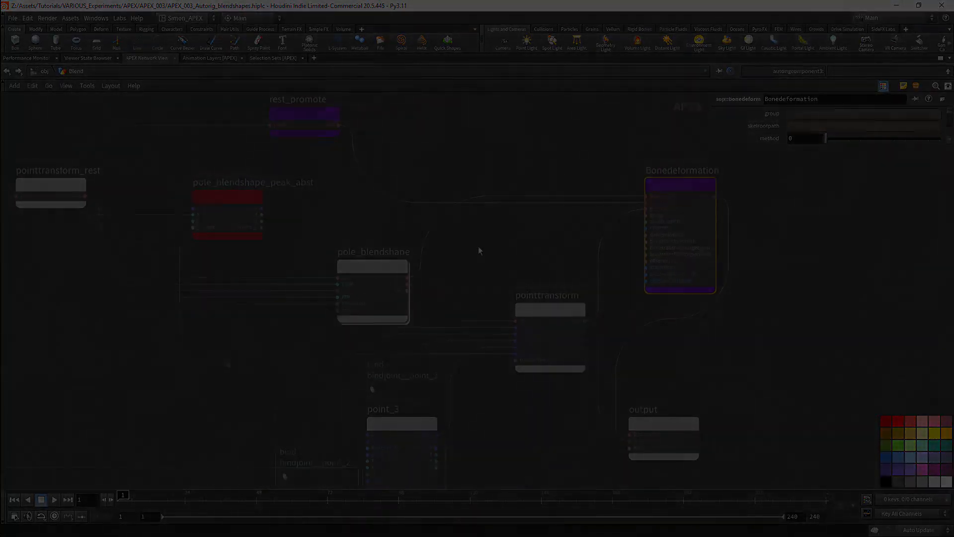